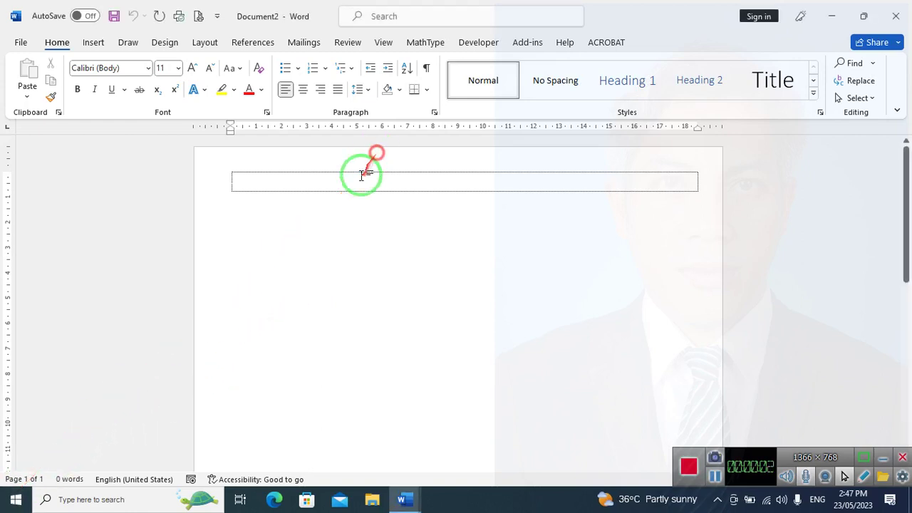
Dismiss the Google Drive storage notification in Word.
scroll(482, 214, "down", 10)
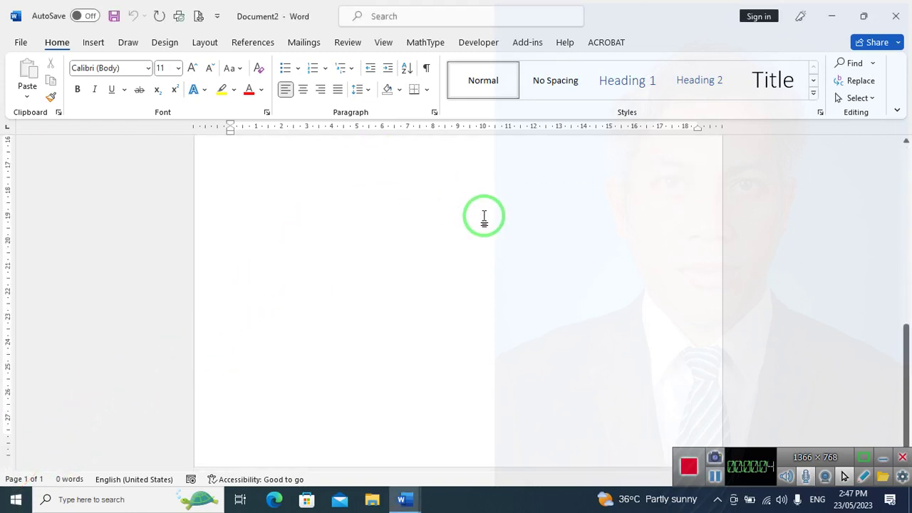
scroll(376, 290, "up", 10)
scroll(376, 290, "up", 3)
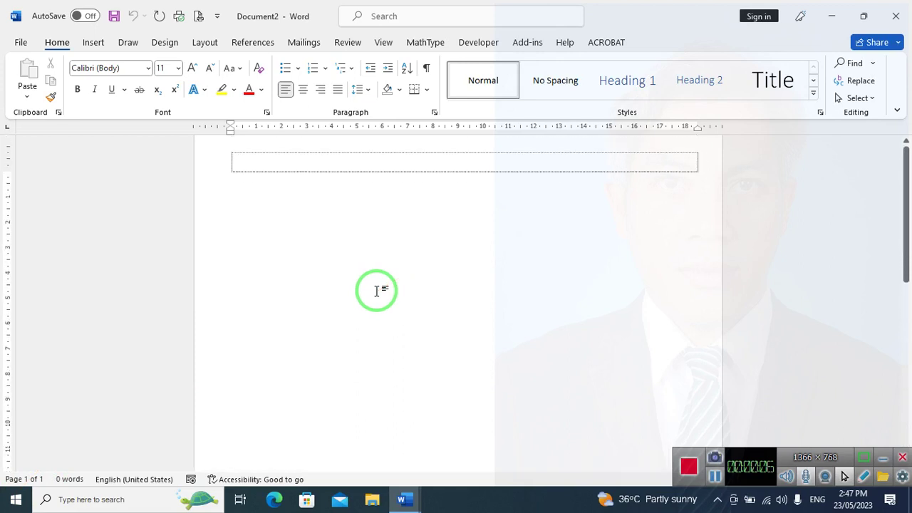
scroll(377, 290, "up", 2)
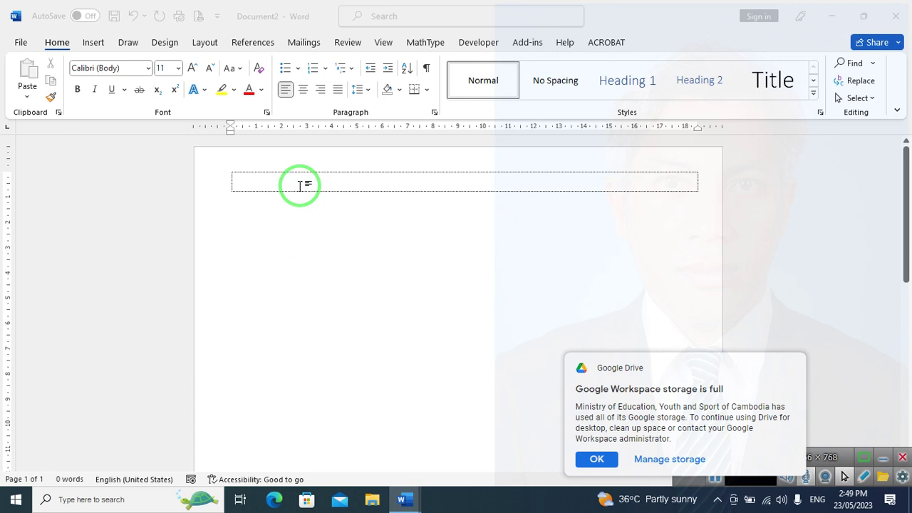
left_click(603, 459)
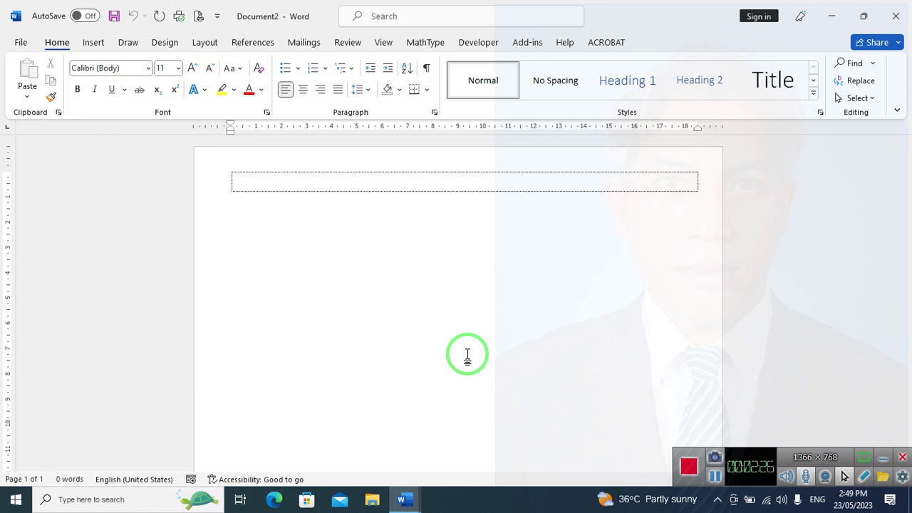
mouse_move(468, 355)
left_mouse_down()
mouse_move(501, 322)
mouse_move(535, 378)
left_mouse_up()
Minimize Word and open the Thesis or Research Report sample PDF from the desktop.
left_click(830, 13)
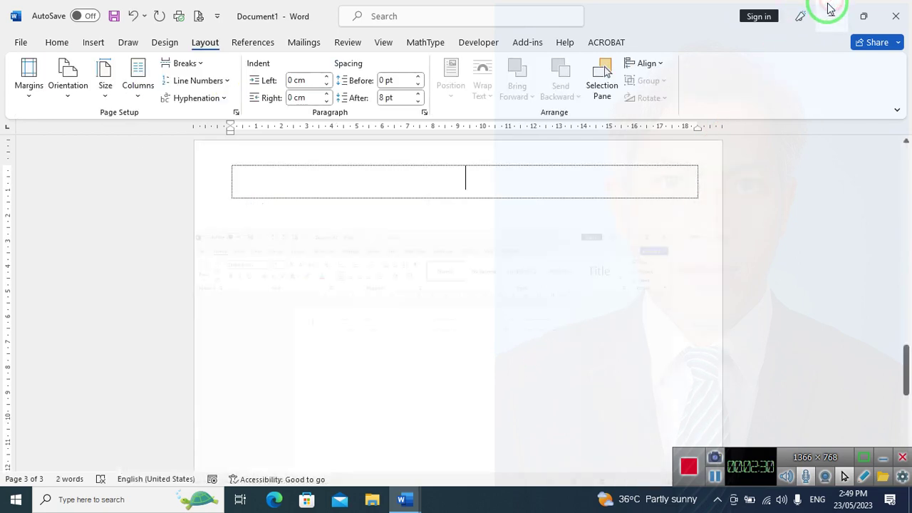
left_click(831, 10)
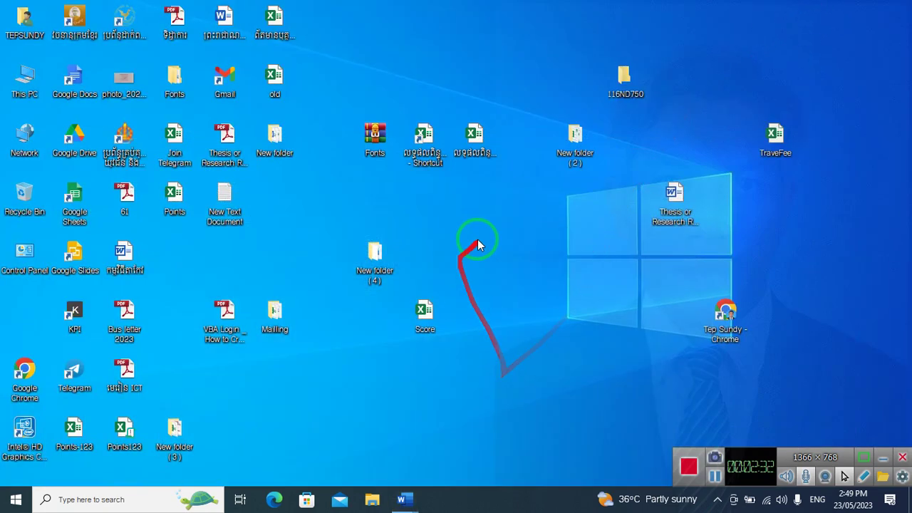
left_click_drag(223, 139, 478, 80)
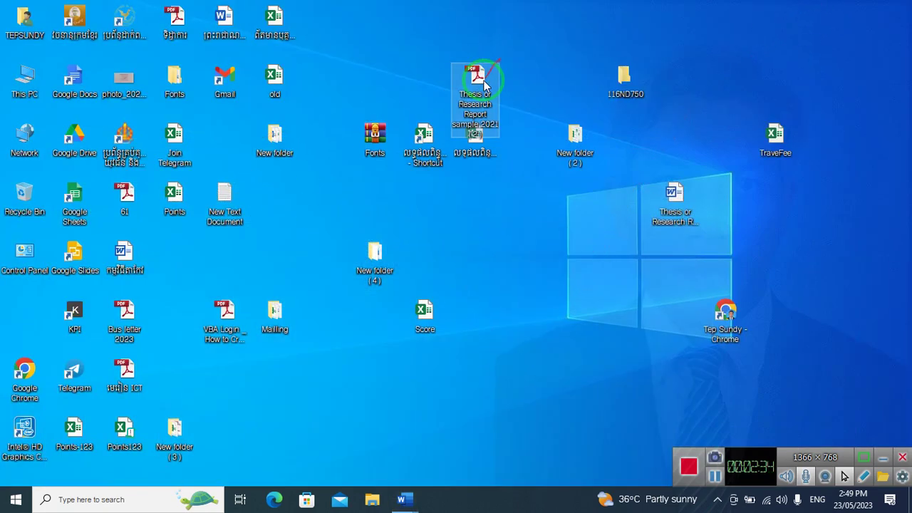
double_click(485, 83)
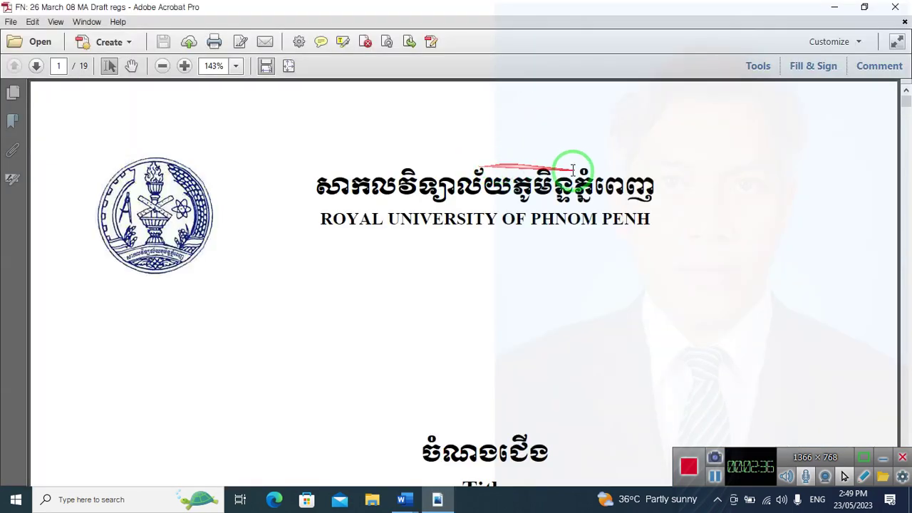
Zoom out and browse down through the thesis PDF, selecting a page-bottom page number.
scroll(610, 197, "down", 3)
scroll(513, 235, "up", 3)
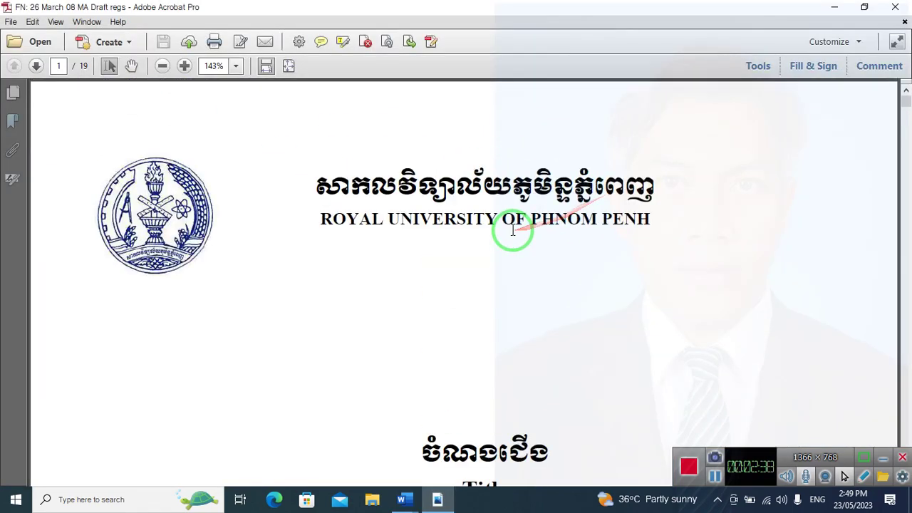
scroll(513, 228, "down", 6)
scroll(513, 227, "down", 3)
scroll(512, 226, "down", 3)
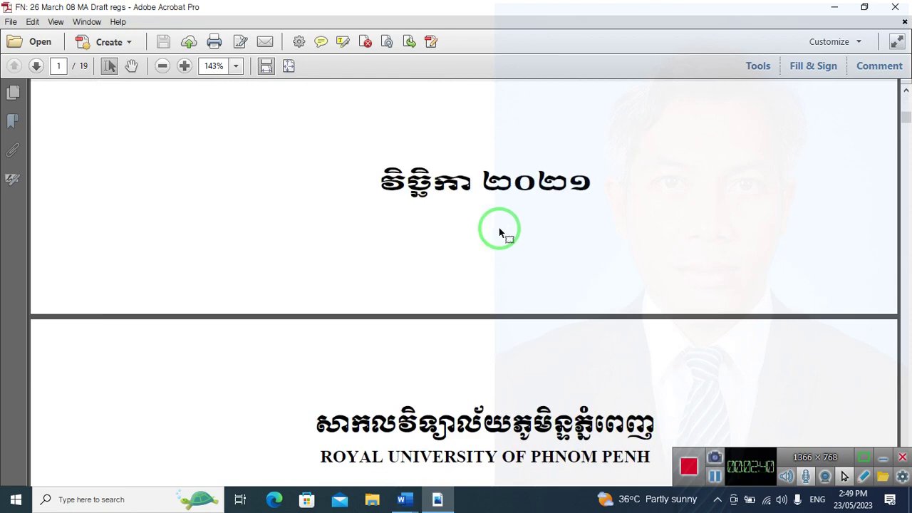
scroll(499, 227, "up", 2)
scroll(461, 226, "down", 3)
scroll(461, 227, "down", 2)
scroll(460, 227, "down", 5)
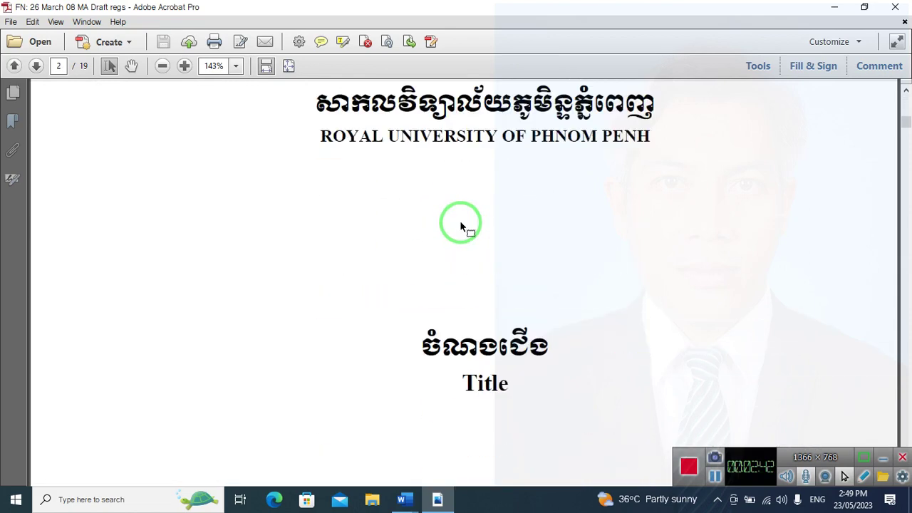
scroll(461, 227, "down", 4)
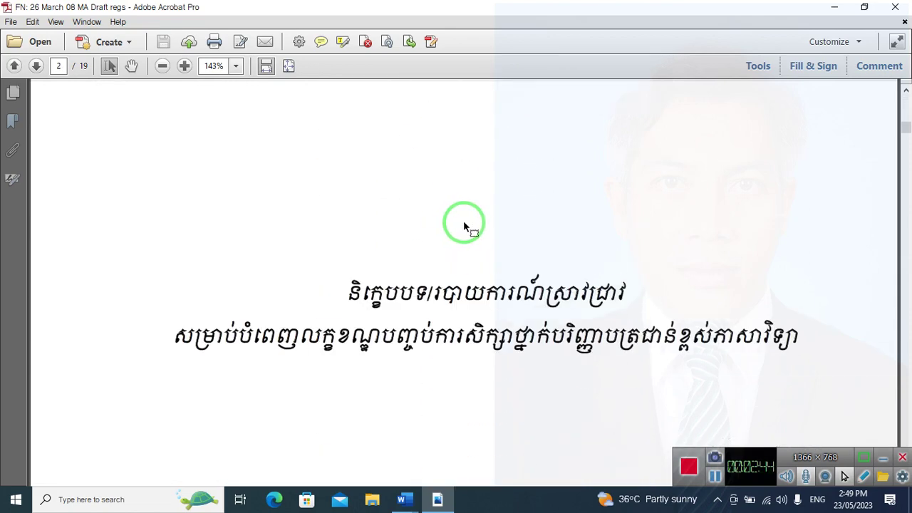
key("ctrl+1")
scroll(464, 224, "down", 5)
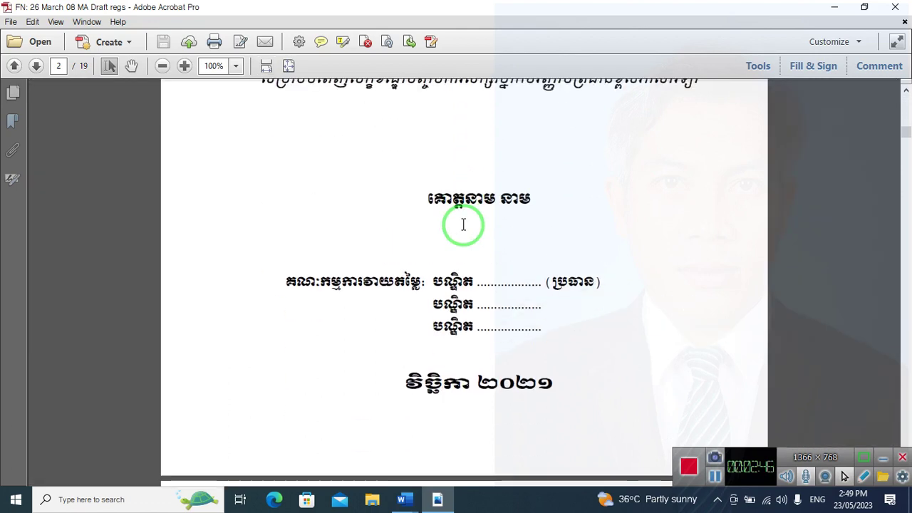
scroll(470, 235, "down", 1)
scroll(474, 249, "down", 1)
mouse_move(471, 255)
left_mouse_down()
mouse_move(598, 315)
mouse_move(470, 350)
mouse_move(464, 326)
mouse_move(438, 308)
mouse_move(507, 289)
left_mouse_up()
scroll(503, 291, "down", 2)
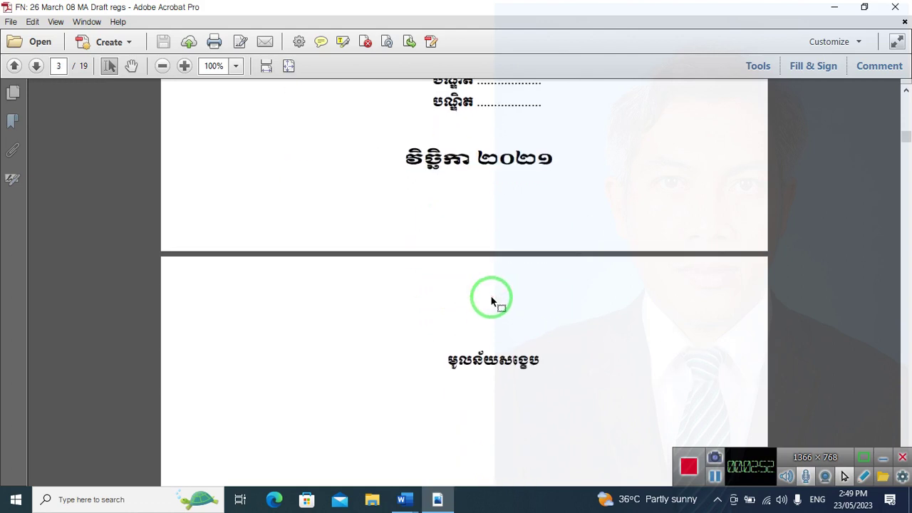
scroll(492, 294, "down", 5)
scroll(491, 292, "down", 3)
scroll(493, 289, "down", 3)
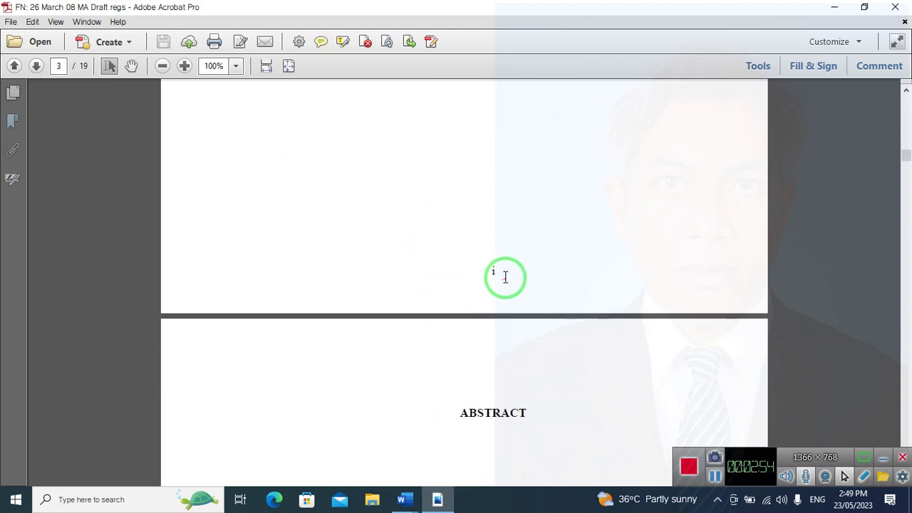
scroll(503, 278, "up", 5)
scroll(504, 277, "down", 3)
scroll(504, 276, "down", 4)
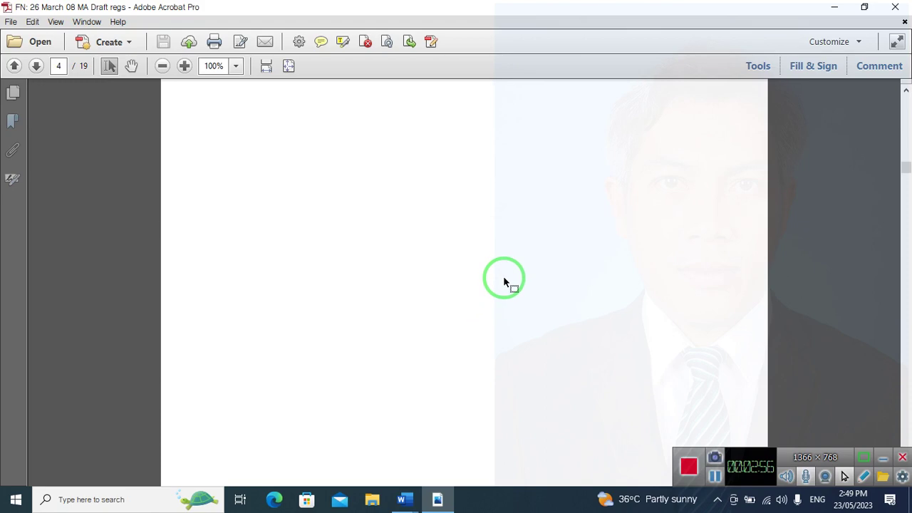
scroll(503, 277, "down", 4)
scroll(503, 278, "down", 3)
scroll(464, 271, "down", 4)
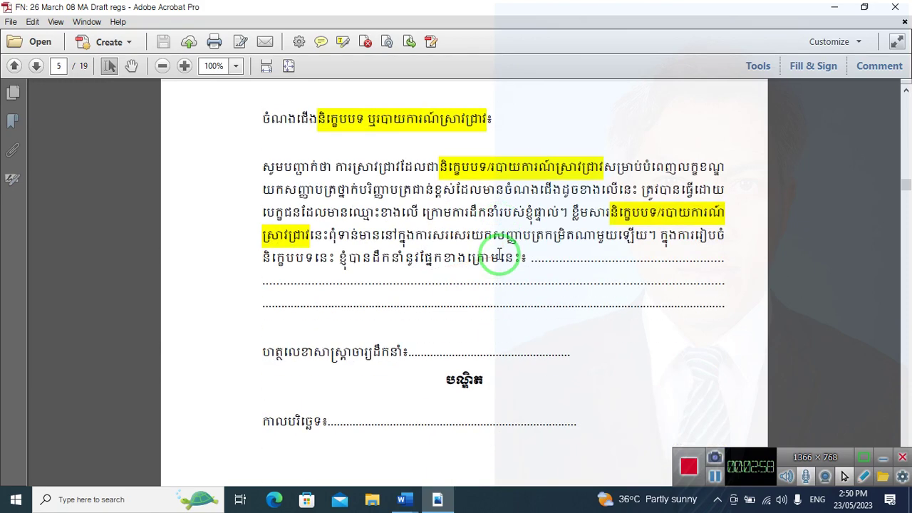
scroll(499, 260, "down", 5)
scroll(492, 299, "down", 3)
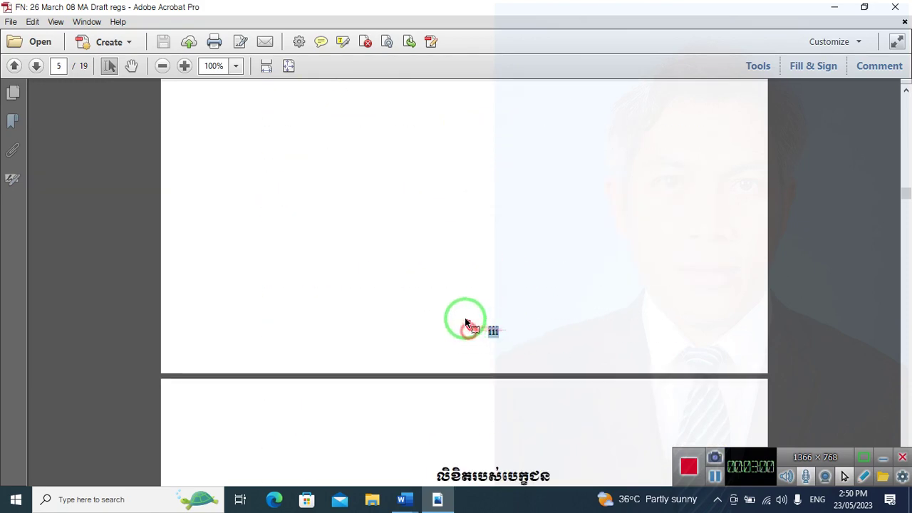
scroll(470, 321, "down", 5)
scroll(502, 292, "down", 5)
scroll(503, 292, "down", 4)
scroll(502, 292, "down", 3)
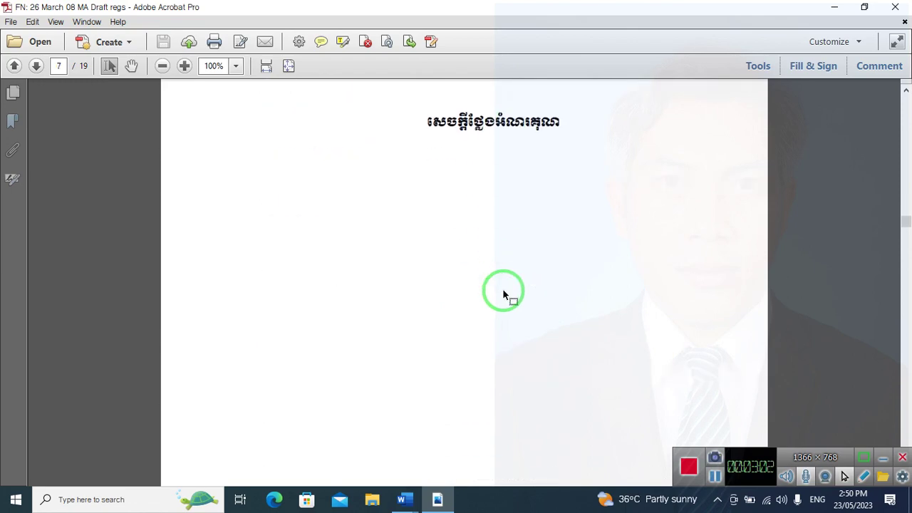
scroll(503, 292, "down", 3)
scroll(502, 293, "down", 6)
scroll(504, 292, "down", 2)
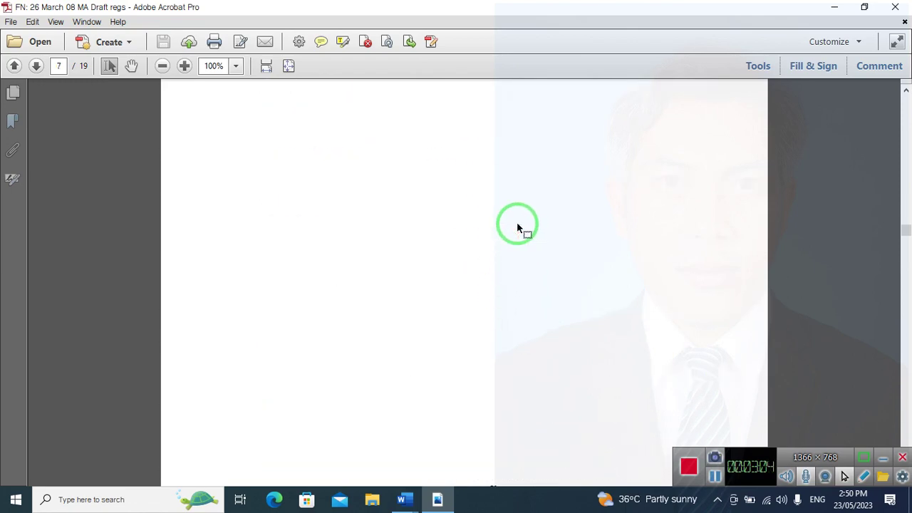
scroll(514, 267, "down", 10)
scroll(514, 267, "down", 10)
scroll(514, 267, "down", 1)
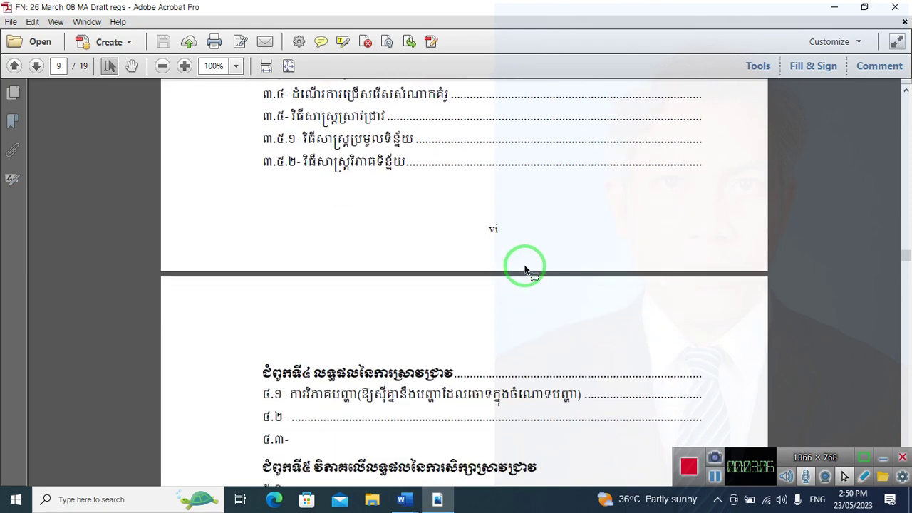
scroll(542, 242, "down", 8)
scroll(555, 243, "down", 5)
scroll(555, 253, "down", 5)
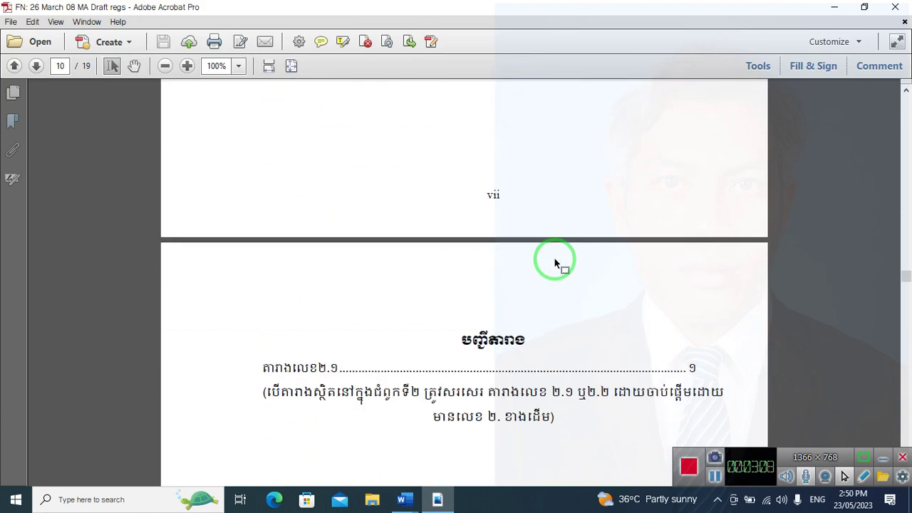
scroll(555, 258, "down", 8)
scroll(549, 267, "up", 9)
scroll(544, 277, "down", 8)
scroll(545, 275, "down", 15)
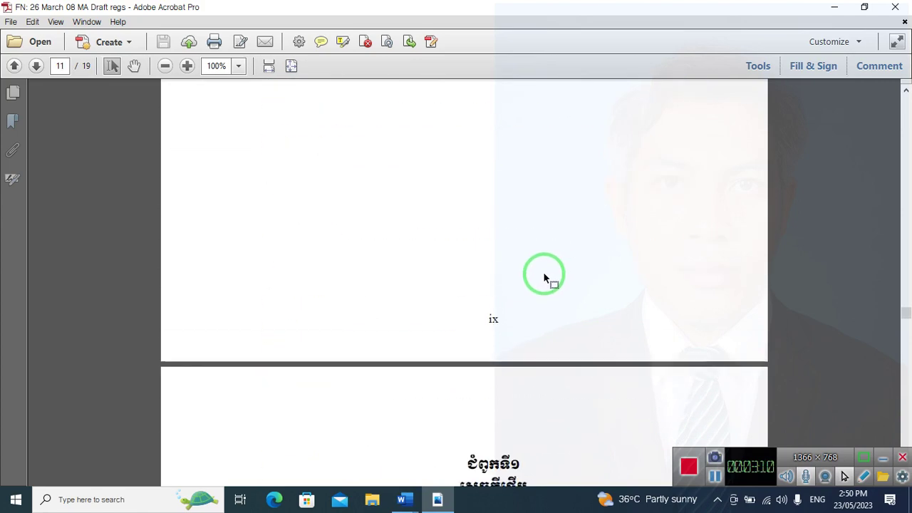
scroll(543, 275, "down", 5)
scroll(541, 276, "down", 12)
scroll(539, 274, "down", 5)
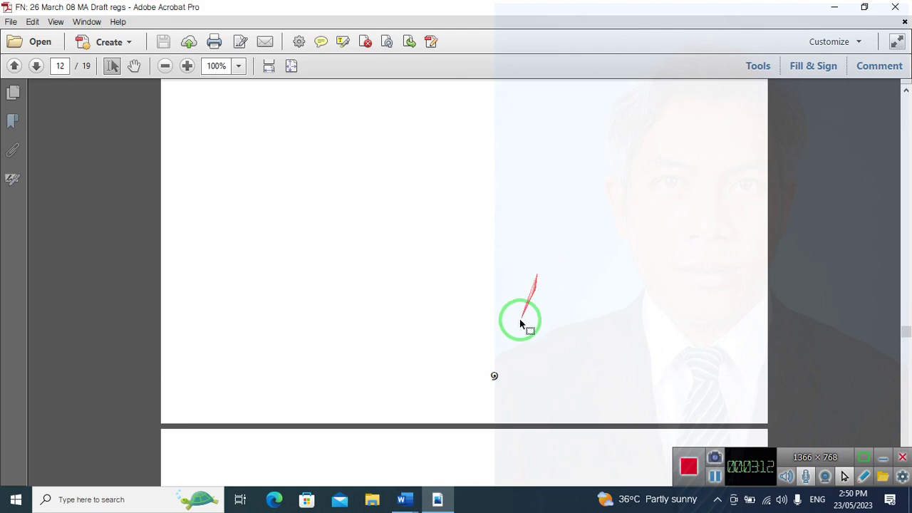
scroll(519, 327, "up", 1)
left_click_drag(506, 413, 422, 387)
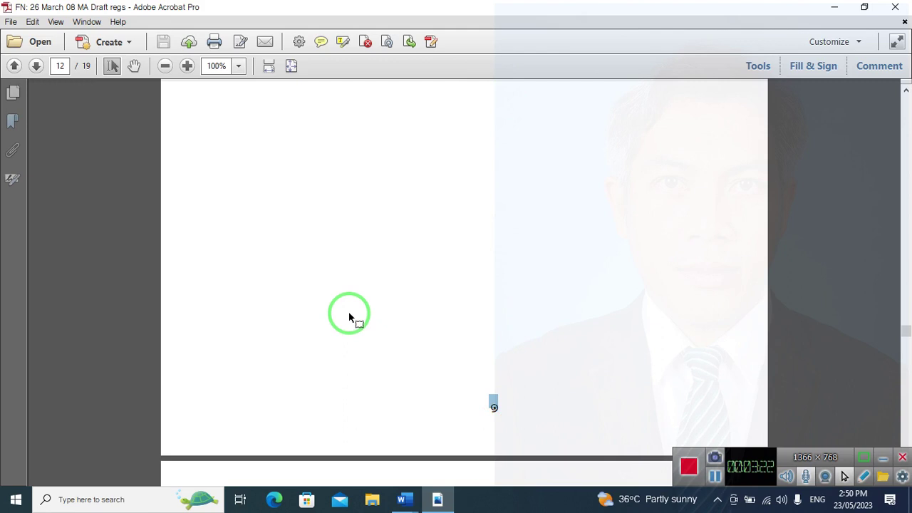
scroll(430, 305, "down", 5)
scroll(432, 307, "down", 7)
scroll(432, 301, "down", 3)
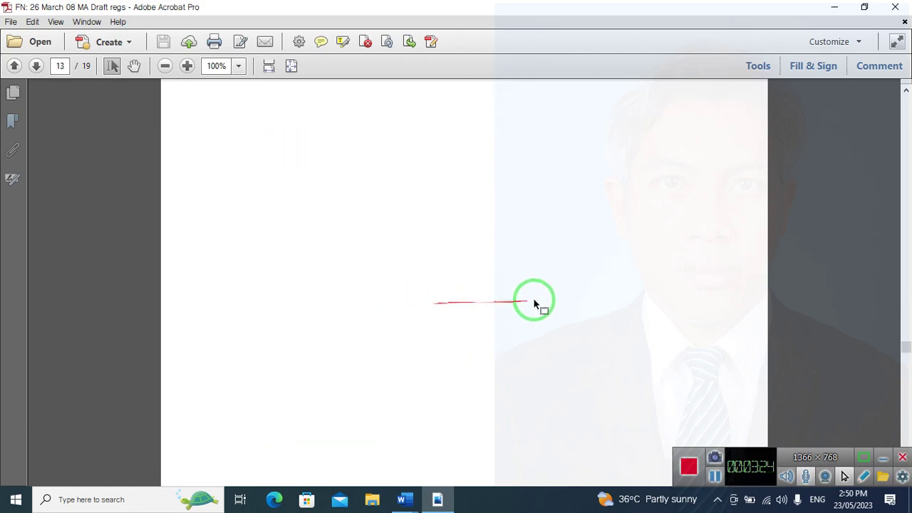
scroll(533, 299, "down", 3)
scroll(470, 288, "down", 5)
scroll(488, 280, "down", 3)
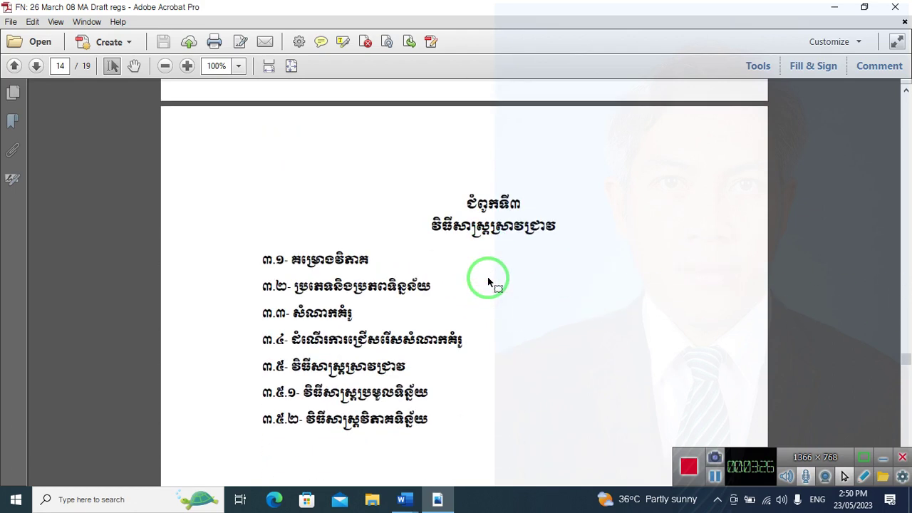
scroll(614, 270, "down", 4)
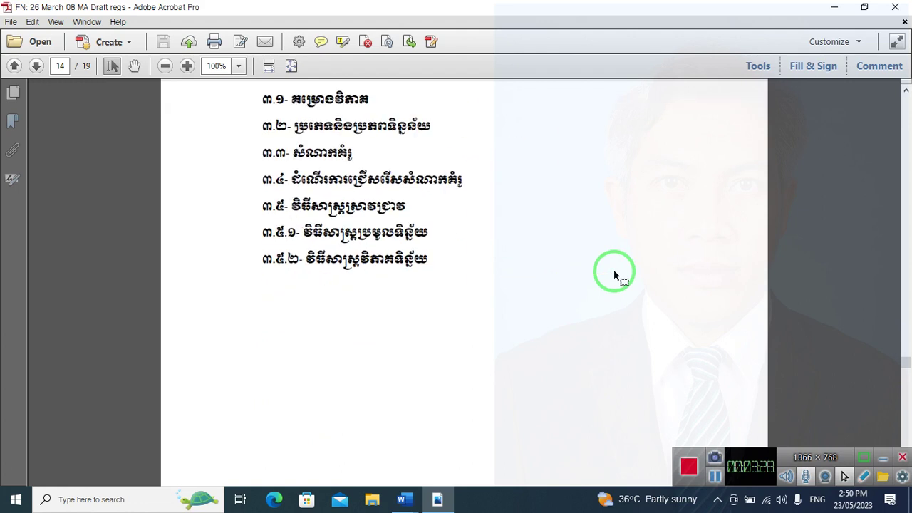
scroll(613, 271, "down", 5)
scroll(613, 274, "down", 5)
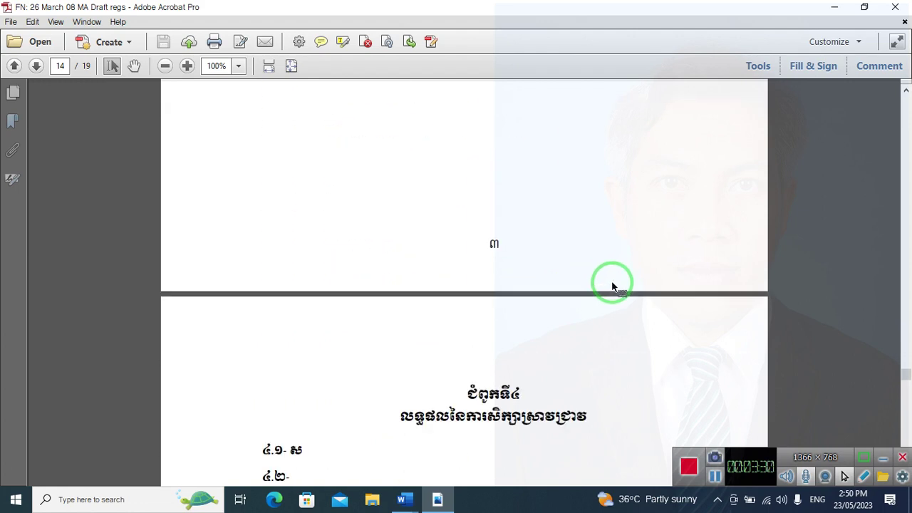
scroll(611, 283, "down", 6)
scroll(611, 282, "down", 4)
Scroll back up through the PDF to return to the title page.
scroll(612, 282, "up", 6)
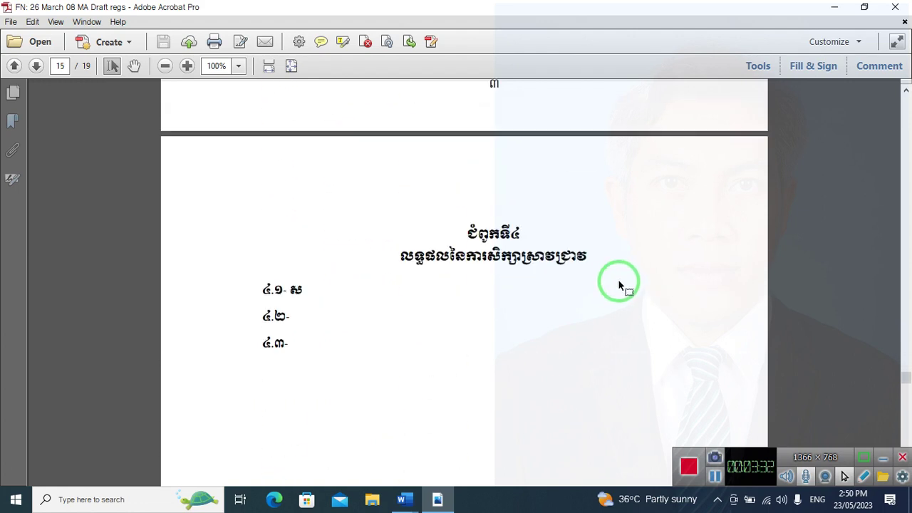
scroll(611, 281, "up", 7)
scroll(607, 272, "up", 4)
scroll(607, 273, "up", 6)
scroll(605, 267, "up", 6)
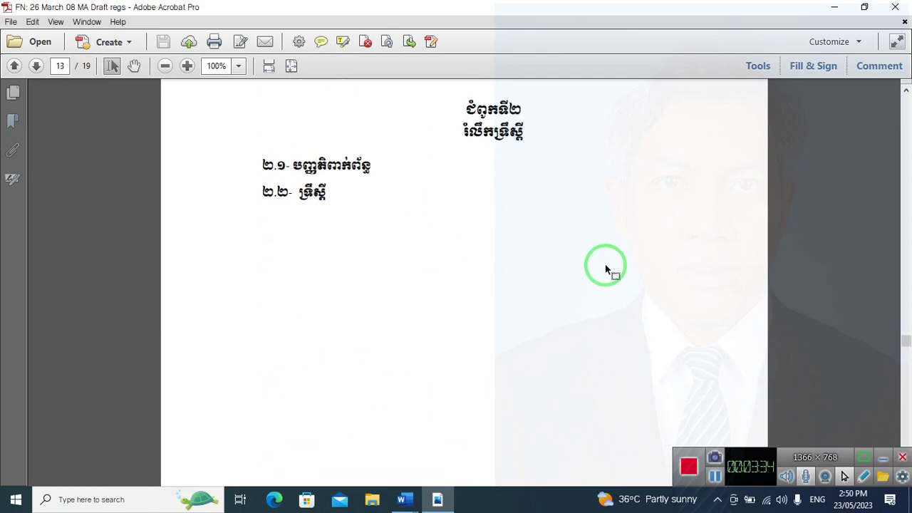
scroll(605, 268, "up", 6)
scroll(606, 265, "up", 5)
scroll(607, 265, "up", 6)
scroll(605, 261, "up", 6)
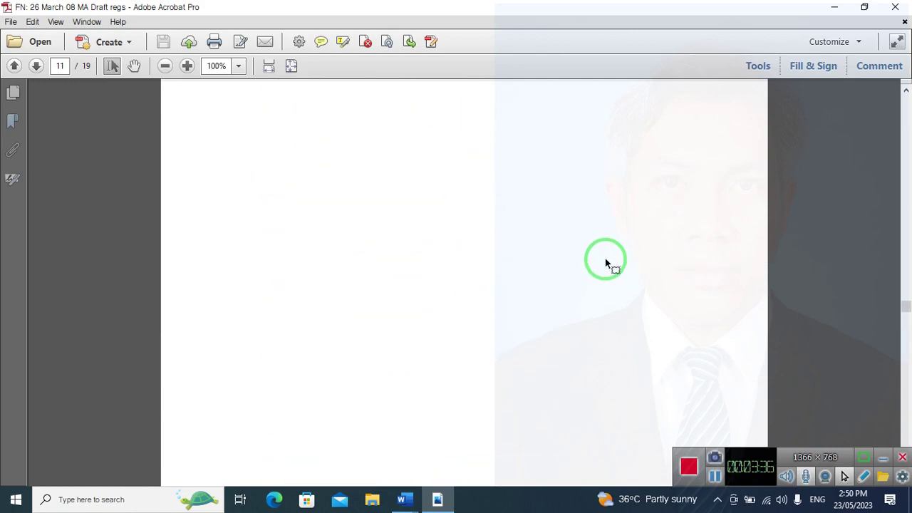
scroll(605, 261, "up", 6)
scroll(605, 260, "up", 5)
scroll(470, 285, "up", 3)
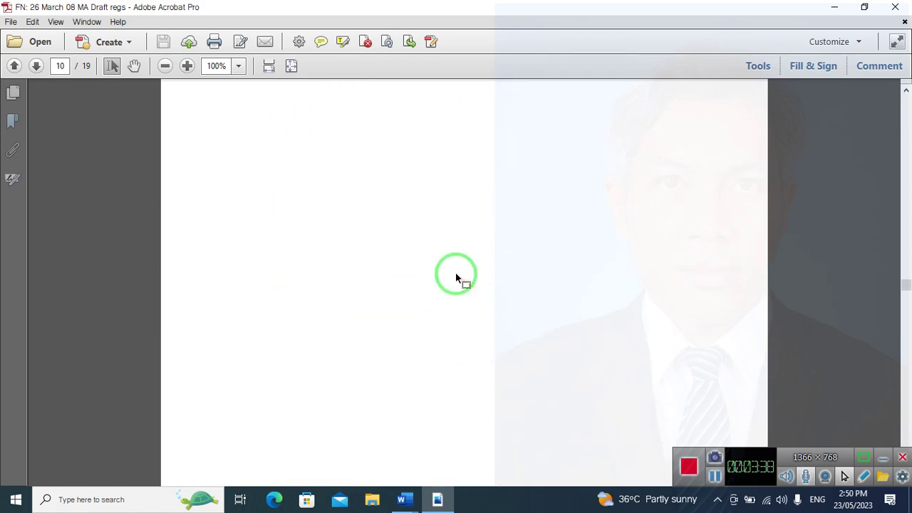
scroll(459, 275, "up", 4)
left_click_drag(905, 284, 905, 89)
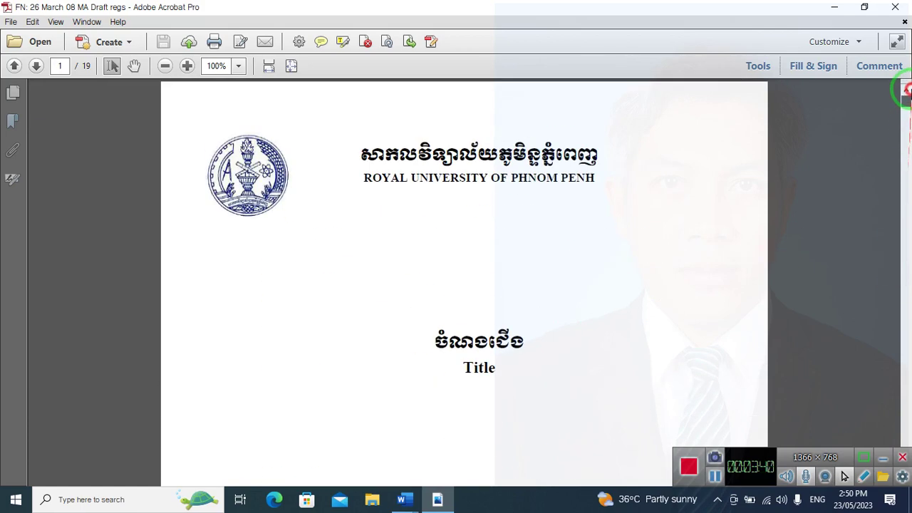
Move past front-matter pages i–ix to page 13, select its Khmer page number, then return to Word.
scroll(521, 216, "down", 3)
scroll(522, 215, "down", 3)
scroll(521, 214, "down", 3)
scroll(499, 257, "down", 2)
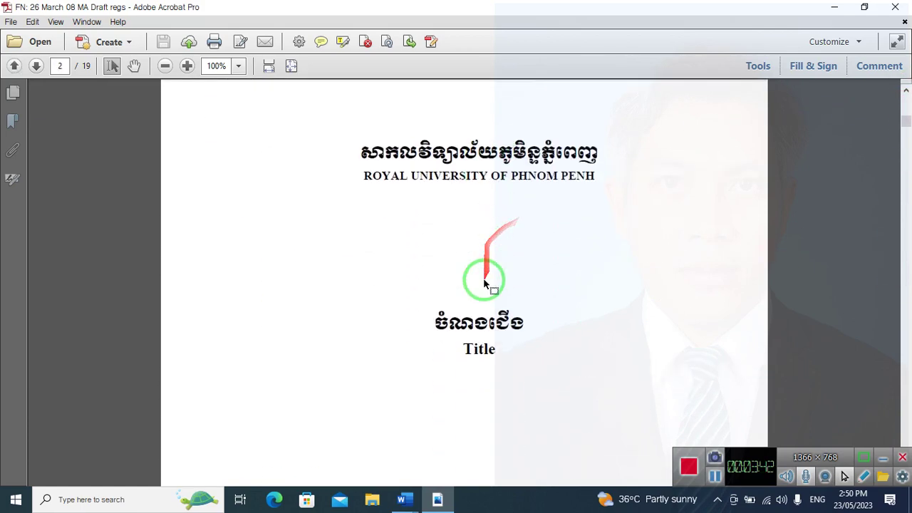
scroll(481, 221, "down", 3)
scroll(475, 205, "down", 4)
scroll(474, 205, "down", 2)
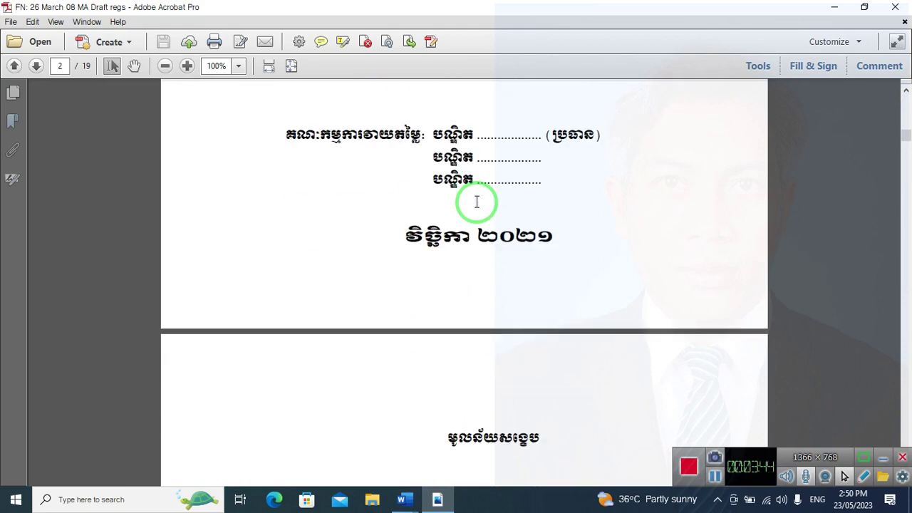
scroll(475, 205, "down", 1)
scroll(506, 170, "down", 3)
scroll(507, 174, "down", 6)
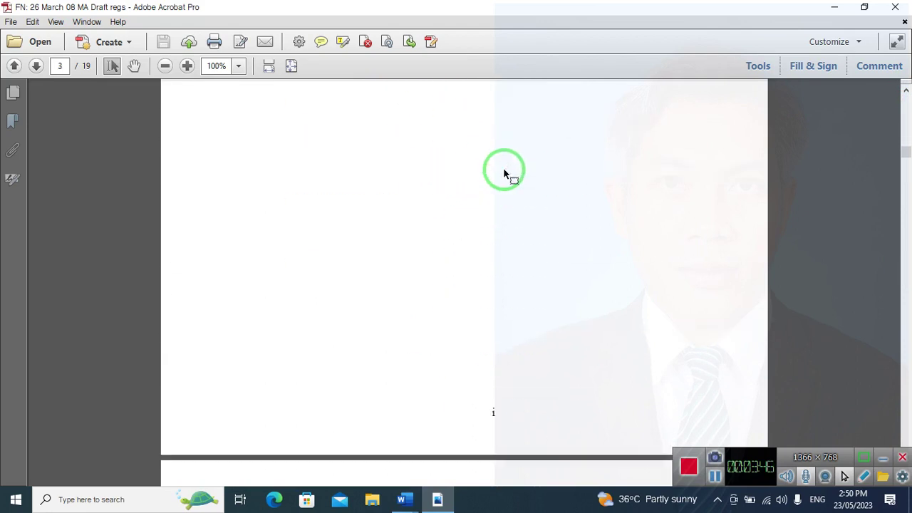
scroll(527, 300, "down", 3)
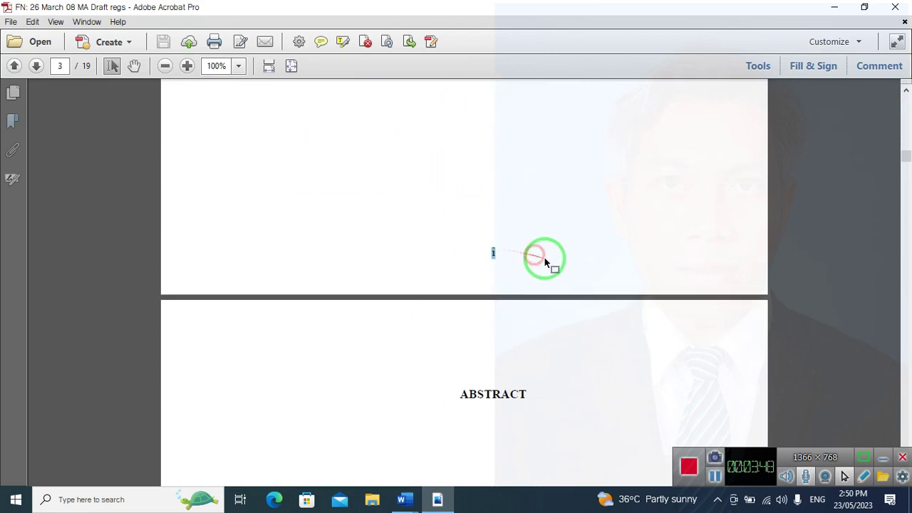
scroll(549, 261, "down", 10)
scroll(552, 258, "down", 5)
scroll(554, 258, "down", 5)
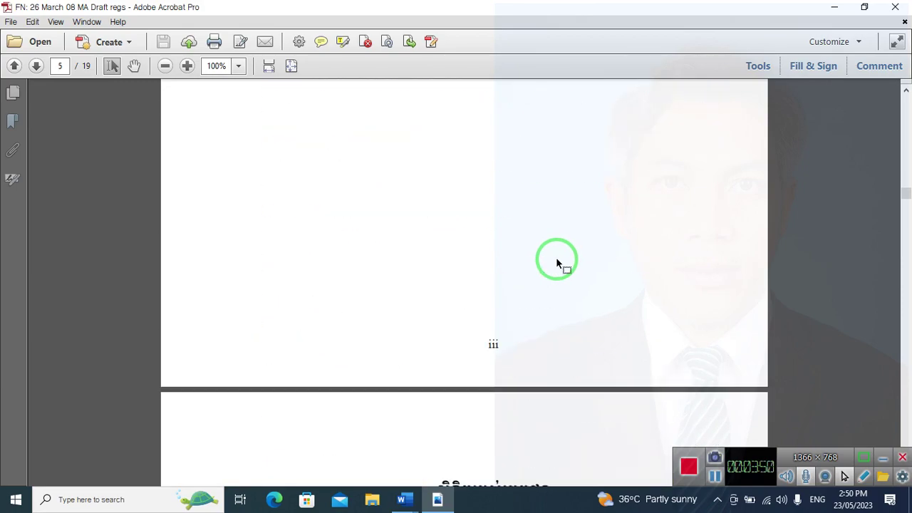
scroll(556, 259, "down", 5)
scroll(557, 258, "down", 5)
scroll(557, 259, "down", 5)
scroll(556, 263, "down", 3)
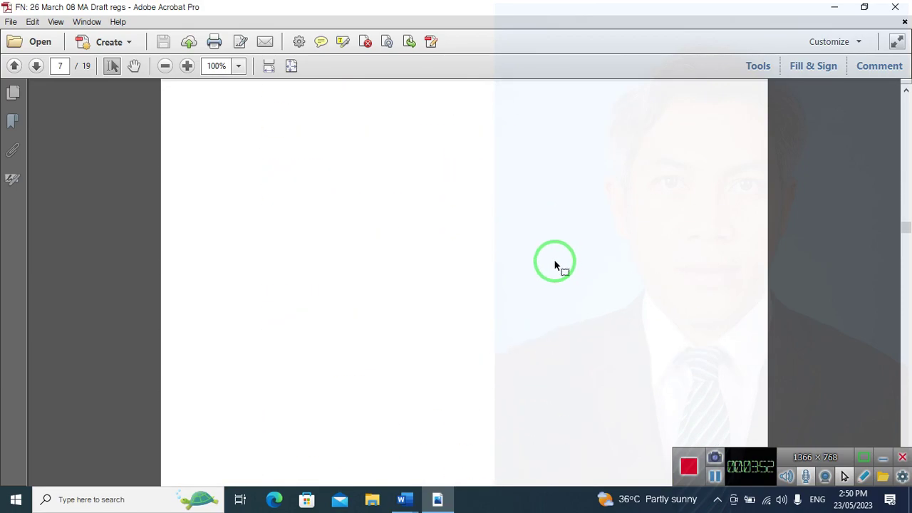
scroll(553, 266, "down", 4)
scroll(551, 268, "down", 3)
scroll(551, 271, "down", 7)
scroll(550, 271, "down", 4)
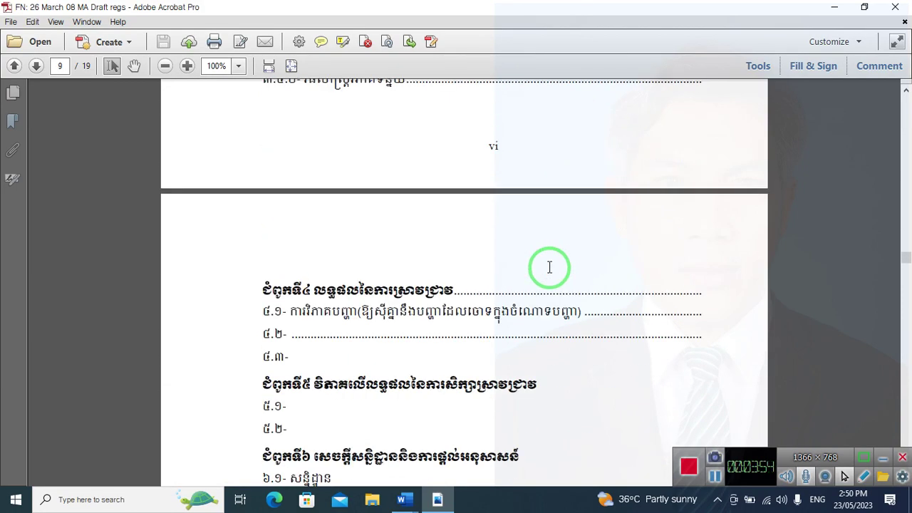
scroll(551, 271, "down", 5)
scroll(550, 271, "down", 3)
scroll(550, 269, "down", 5)
scroll(549, 269, "down", 6)
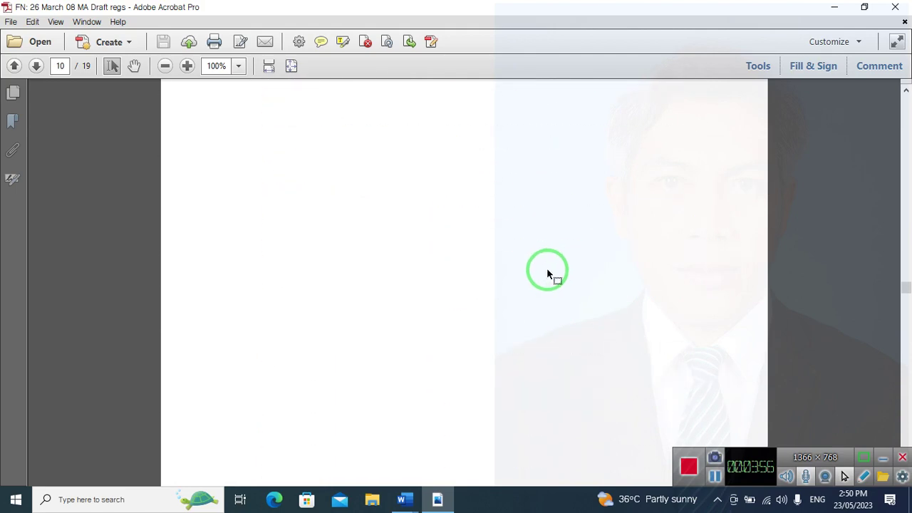
scroll(547, 271, "down", 6)
scroll(546, 273, "down", 6)
scroll(546, 276, "down", 5)
scroll(544, 275, "down", 5)
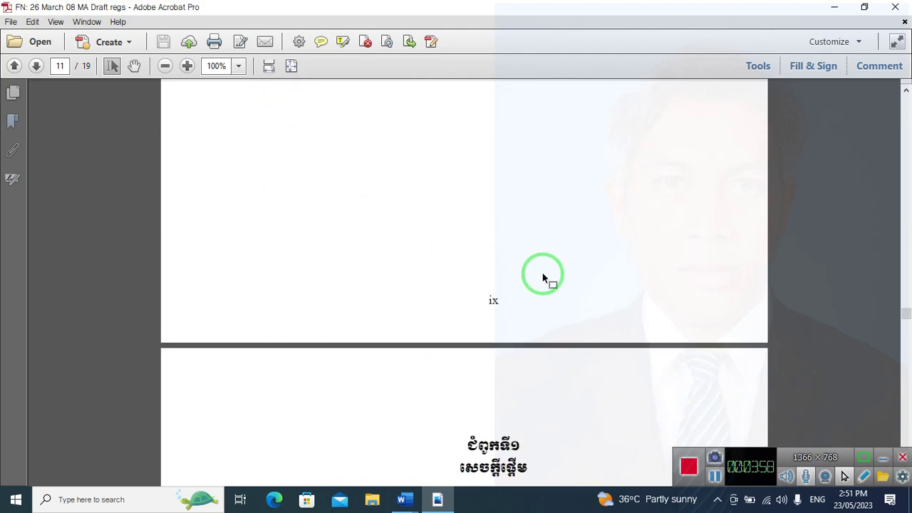
scroll(544, 277, "down", 6)
scroll(536, 285, "down", 6)
scroll(533, 302, "down", 5)
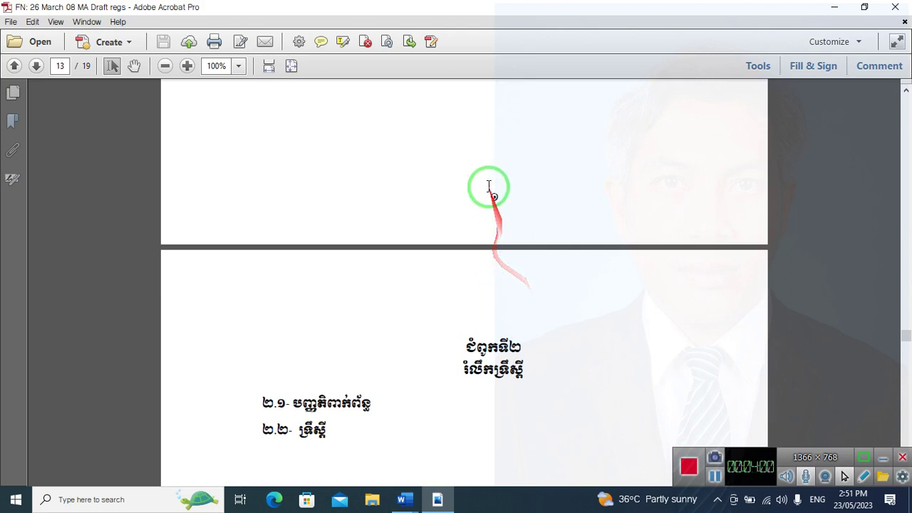
left_click_drag(489, 187, 518, 198)
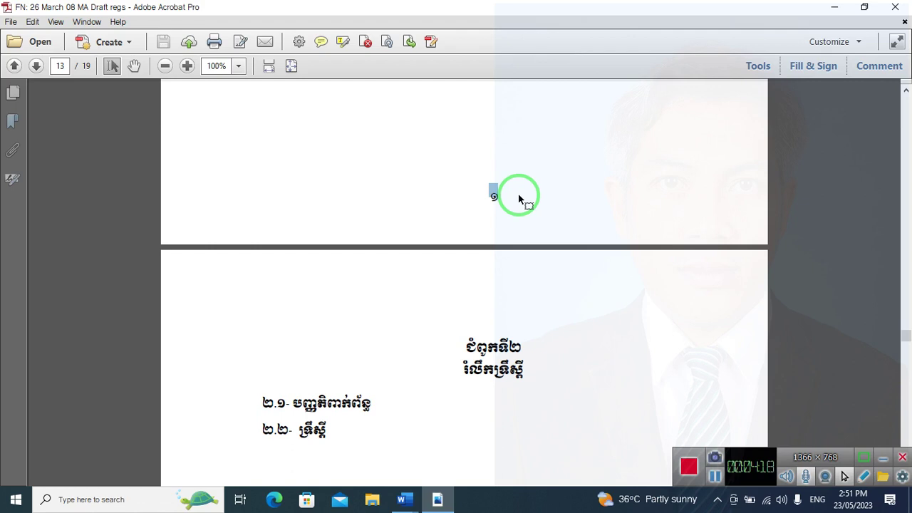
left_click(403, 499)
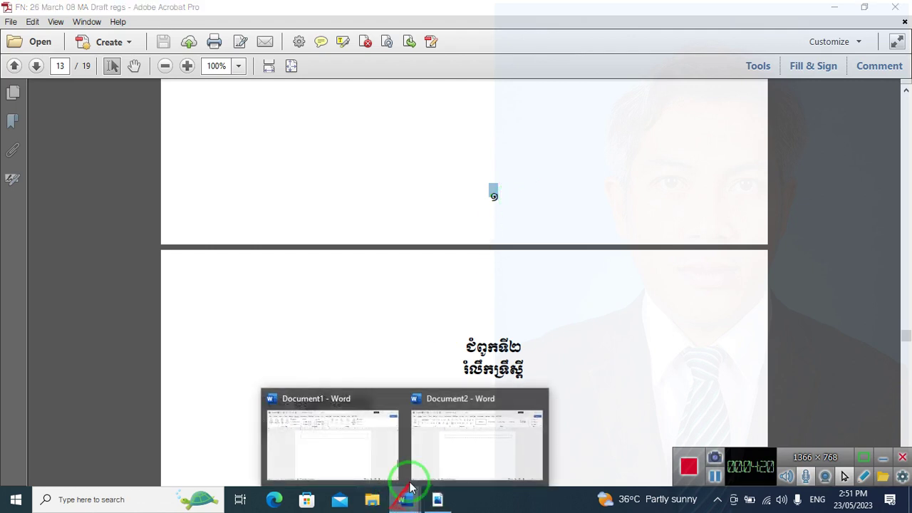
In Document2's top box, enter the centred heading ក្របលើ in Khmer OS Bokor at 20 pt.
left_click(442, 443)
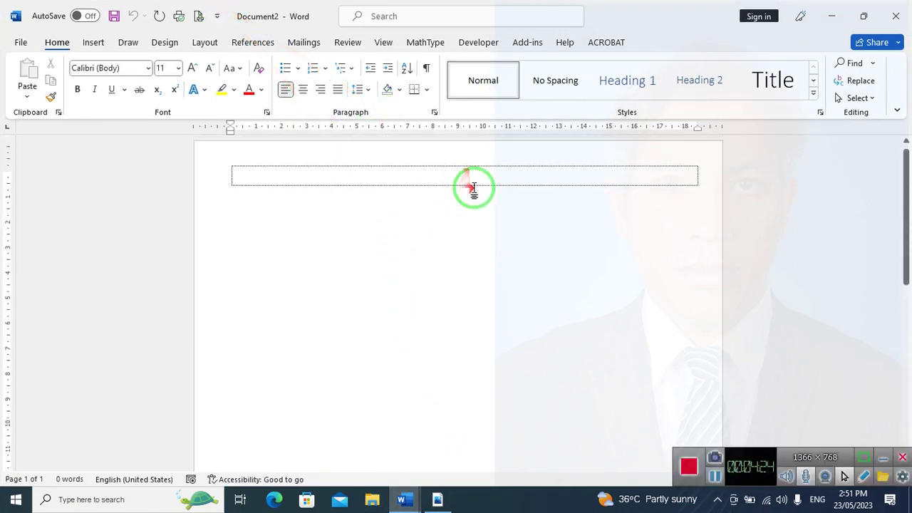
left_click(496, 181)
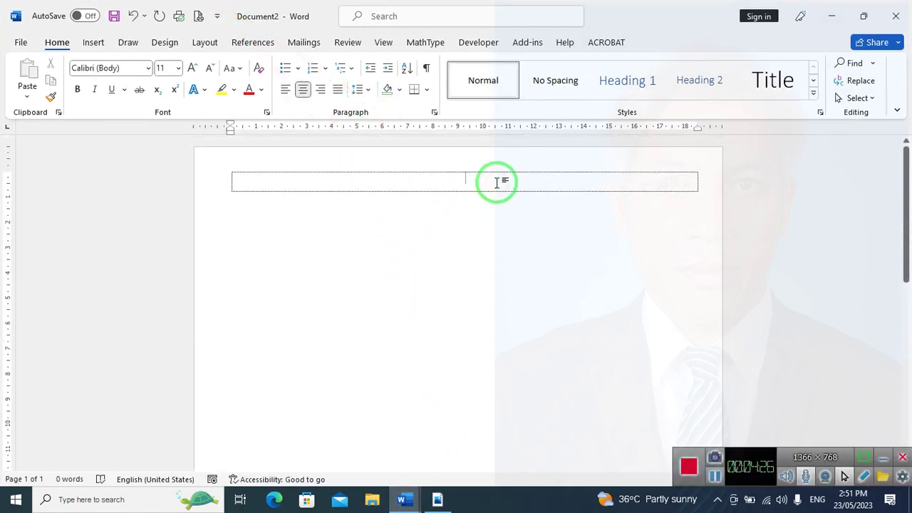
type("ហ្រ")
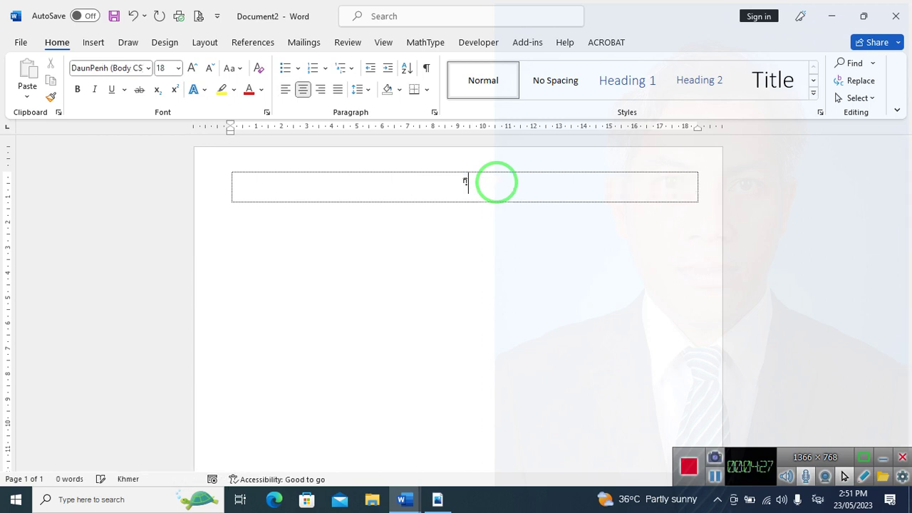
type("បលើ")
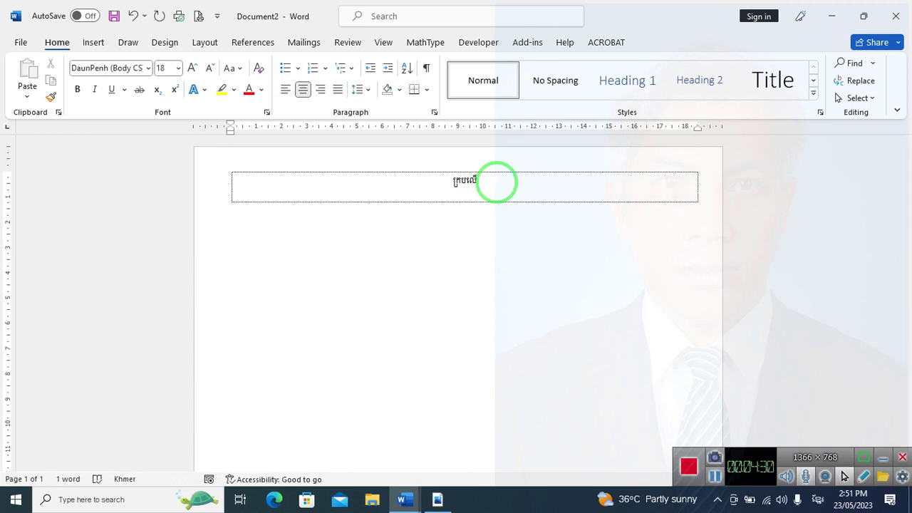
double_click(497, 182)
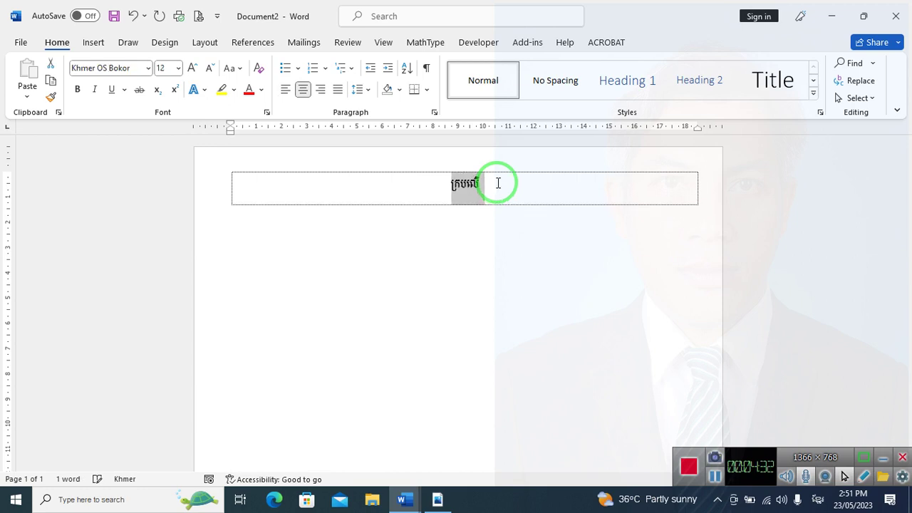
left_click(188, 68)
left_click(188, 68)
left_click(188, 68)
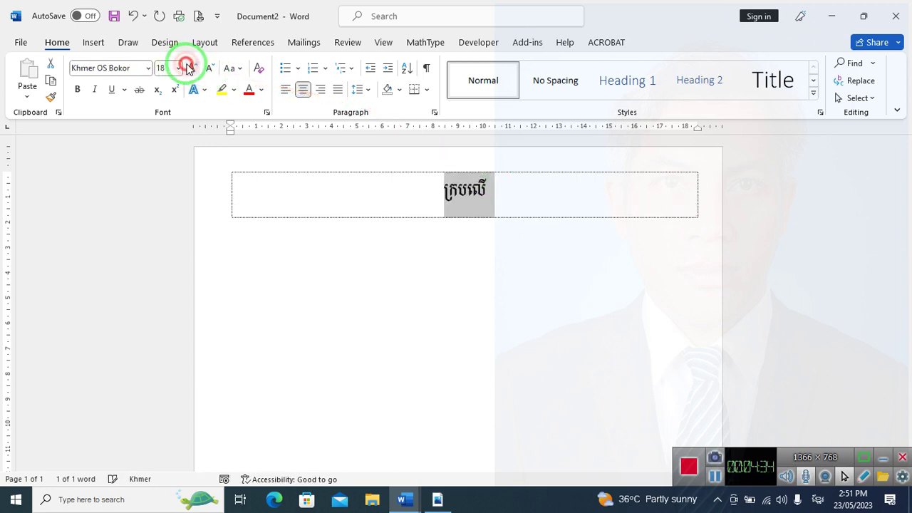
left_click(188, 68)
left_click(569, 189)
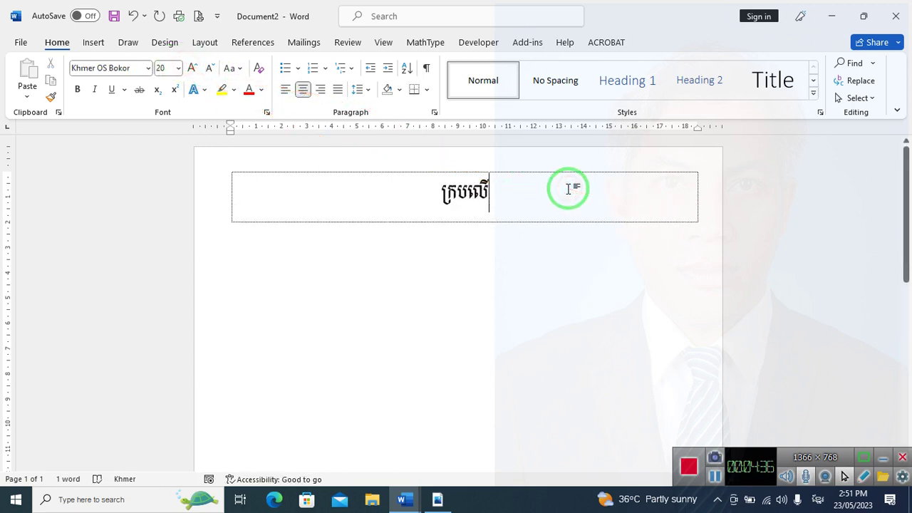
type("(ទ")
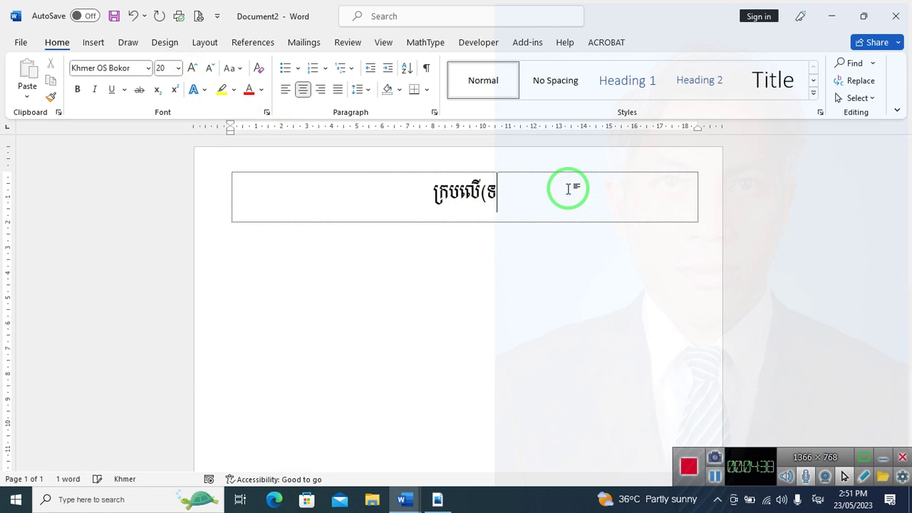
type("ម")
key("BackSpace")
key("BackSpace")
key("BackSpace")
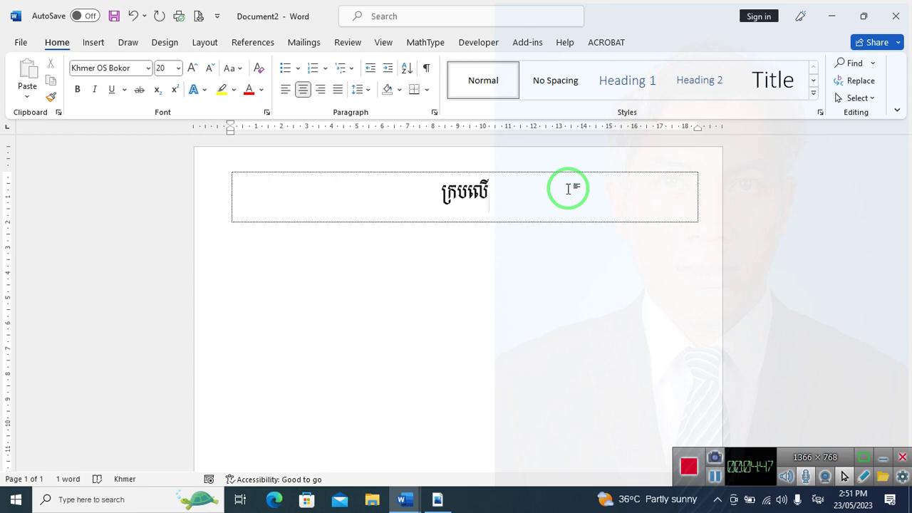
Add a second page with the heading ក្របបន្ទាប់ in its box, then a third page.
key("ctrl+Return")
type("ក្រ")
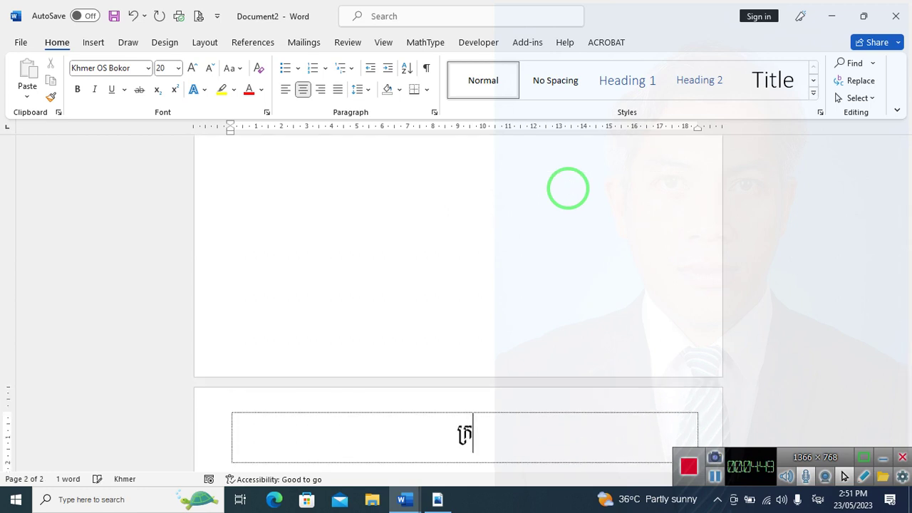
type("បបន្ទាប់")
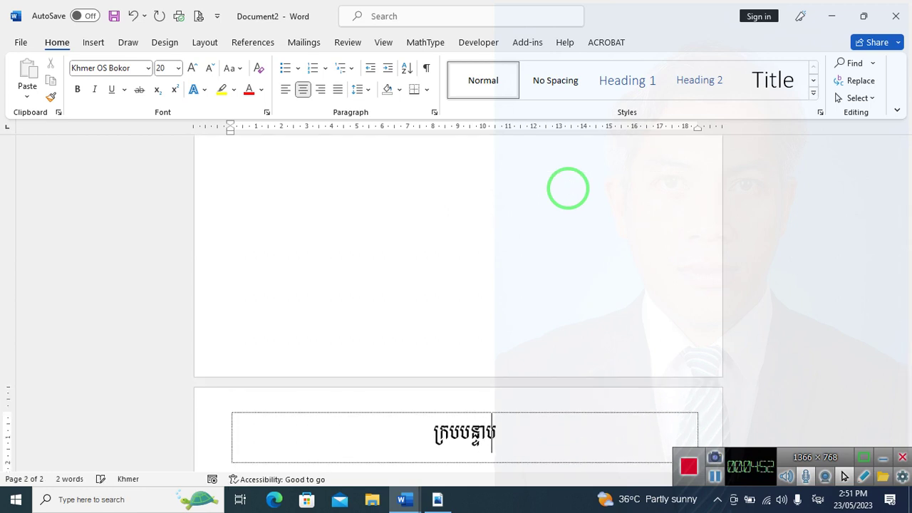
type("់")
key("ctrl+z")
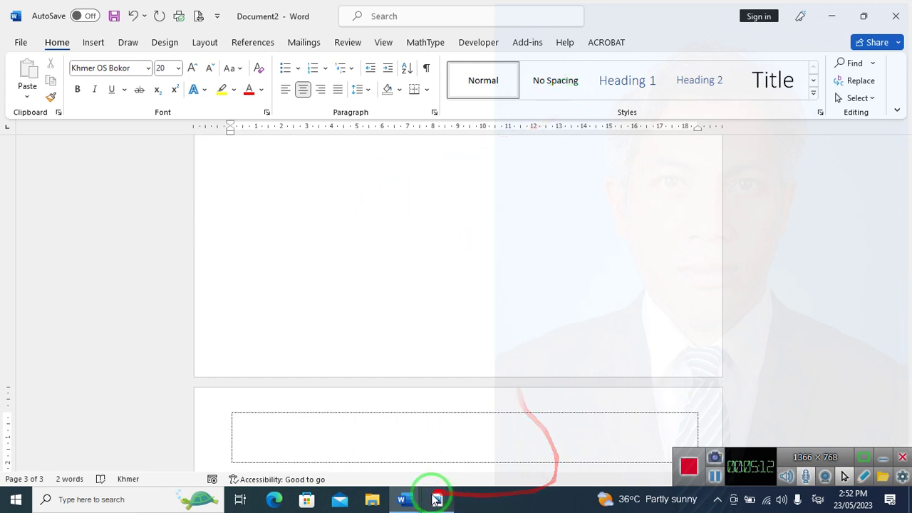
Bring the thesis PDF forward in Acrobat and scroll from page 12 back to the page 3 ABSTRACT.
left_click(405, 499)
left_click(442, 503)
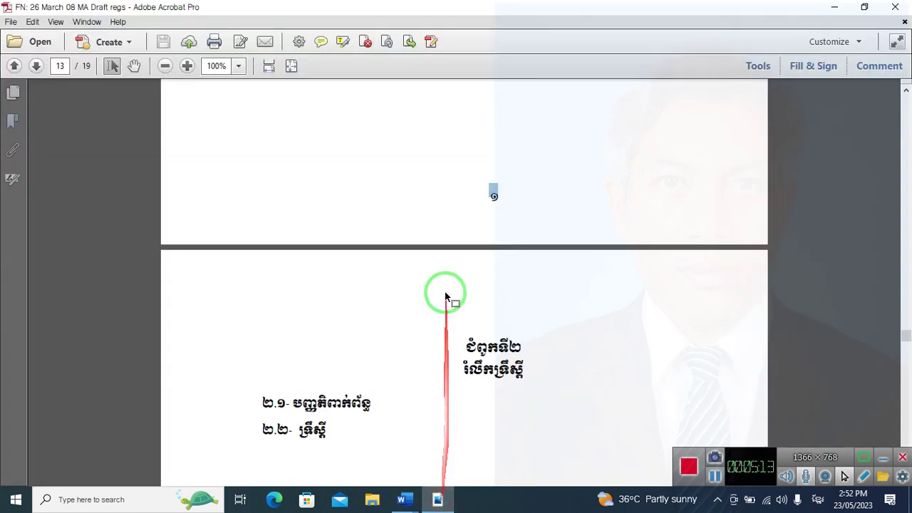
scroll(444, 295, "up", 10)
scroll(480, 314, "up", 10)
scroll(474, 309, "up", 10)
scroll(468, 305, "up", 5)
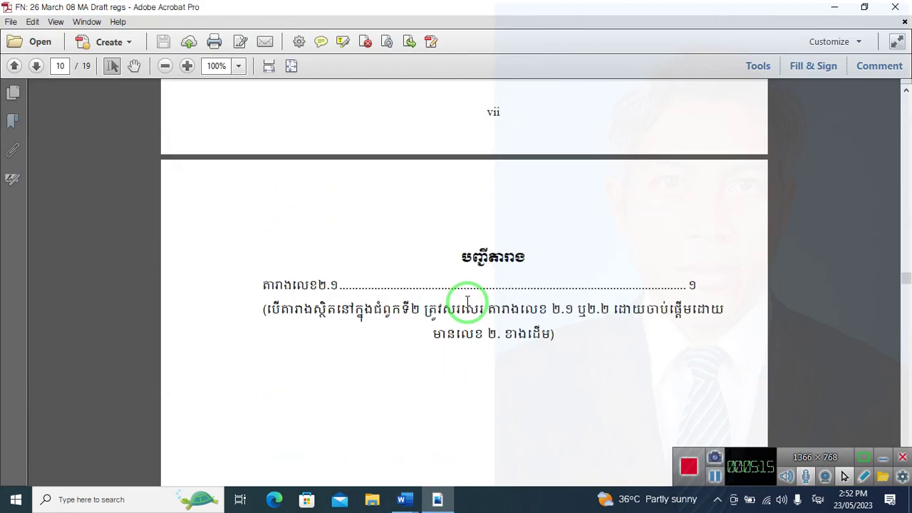
scroll(463, 296, "up", 5)
scroll(460, 288, "up", 5)
scroll(458, 286, "up", 5)
scroll(459, 285, "up", 5)
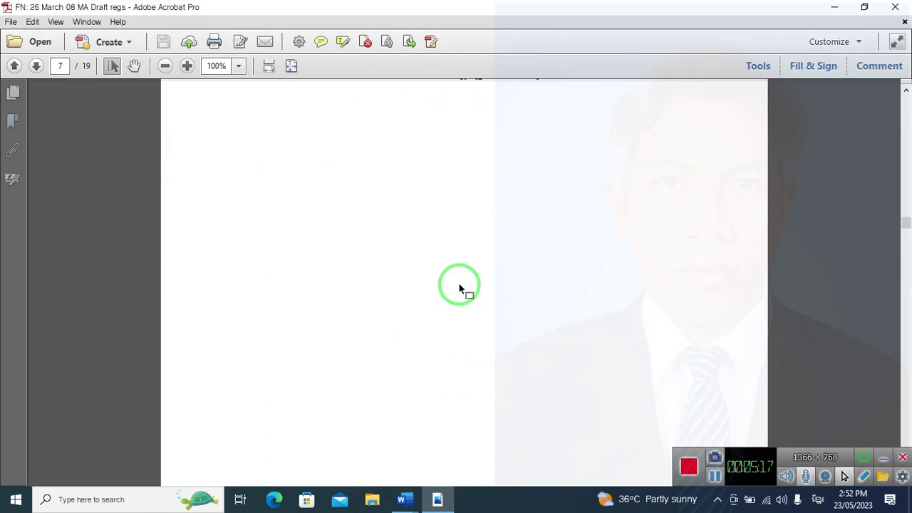
scroll(459, 282, "up", 5)
scroll(459, 281, "up", 5)
scroll(458, 278, "up", 5)
scroll(458, 277, "up", 5)
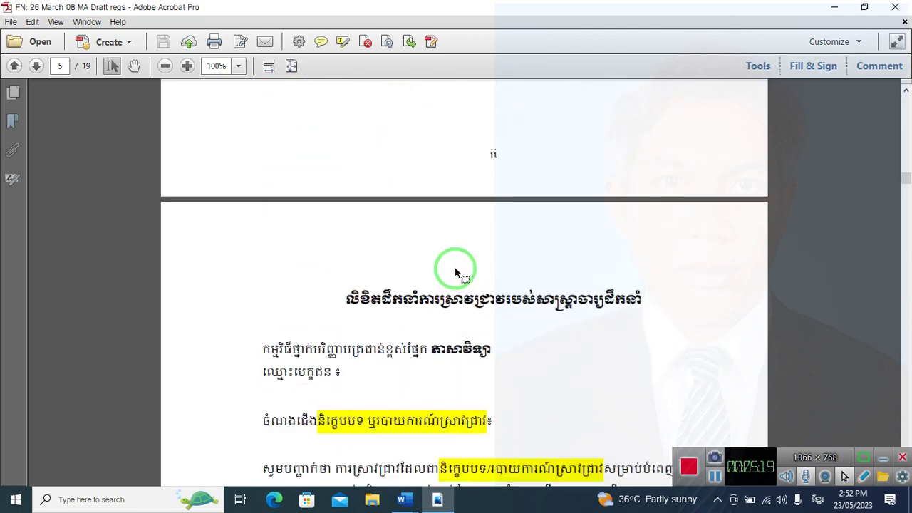
scroll(455, 267, "up", 5)
scroll(454, 267, "up", 5)
scroll(455, 265, "up", 5)
scroll(454, 265, "up", 5)
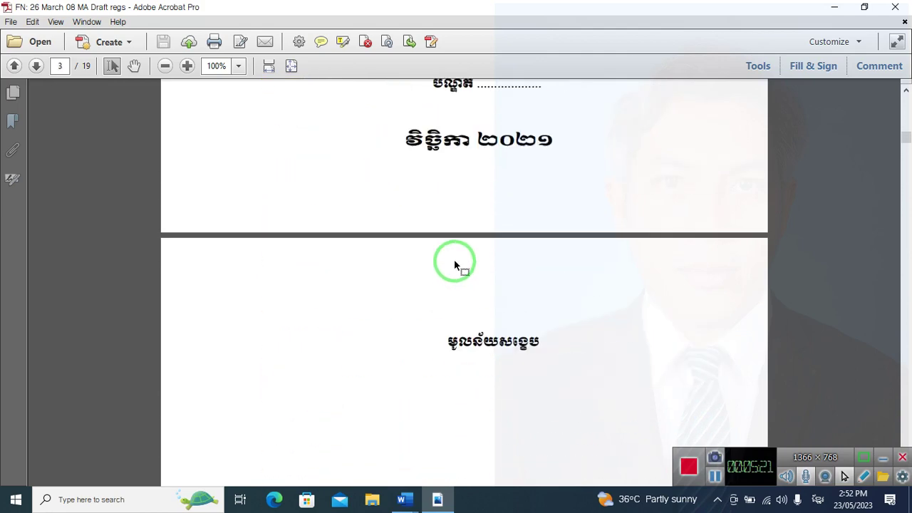
scroll(566, 345, "down", 5)
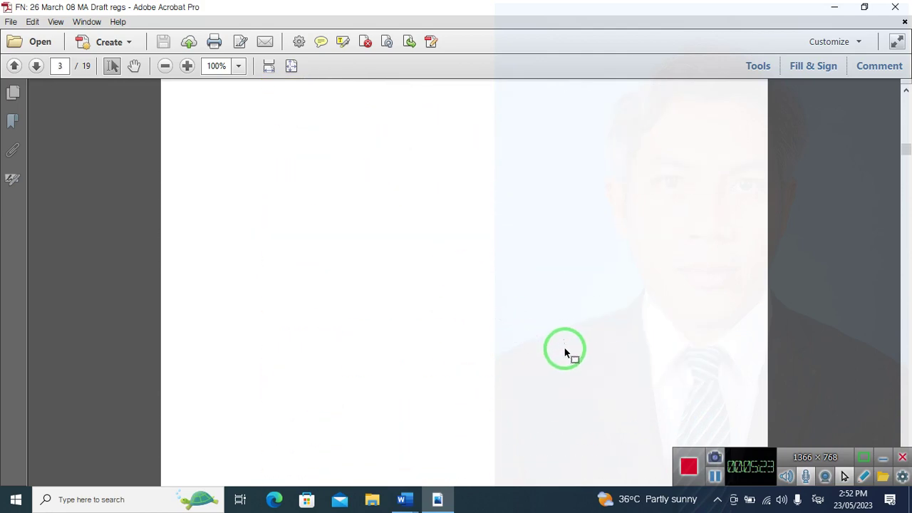
scroll(563, 356, "down", 5)
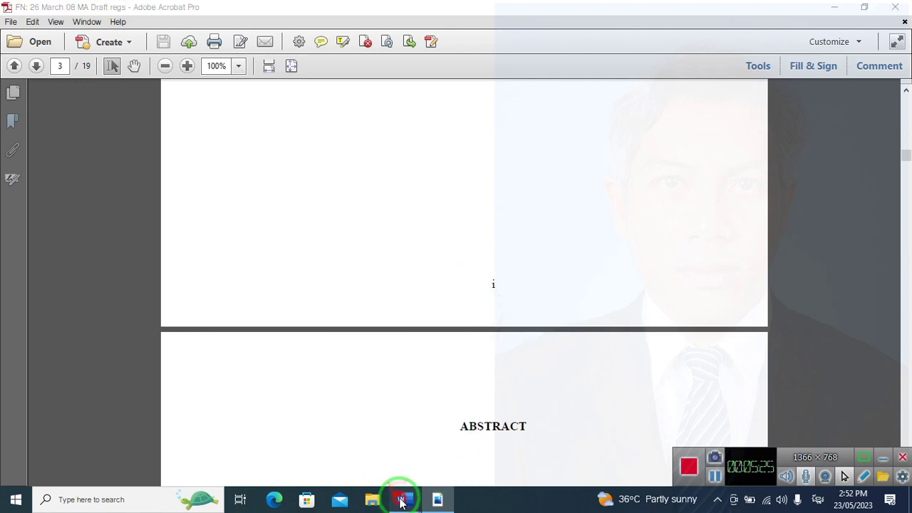
Title page 3 'មូលន័យសង្ខេប', then add a fourth page titled 'ខ្ទឹមសារស្រាវជ្រាវ'.
mouse_move(404, 499)
left_click(456, 440)
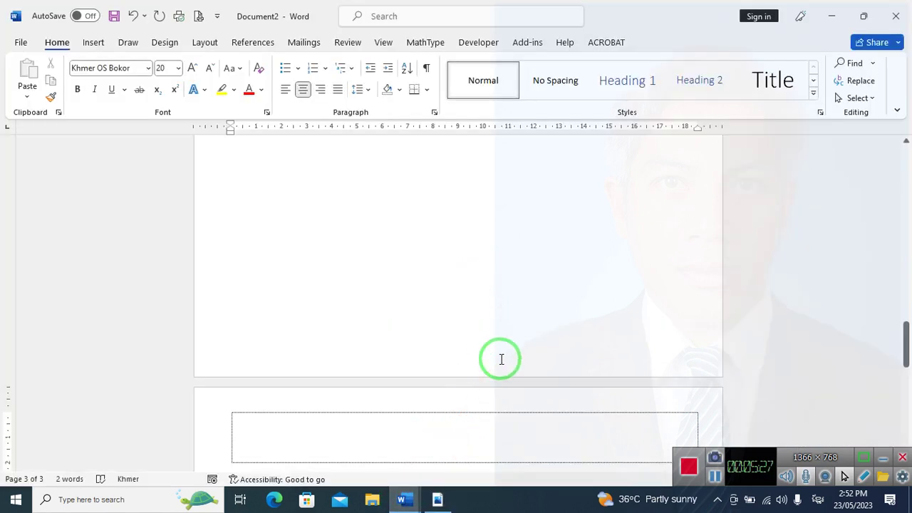
type("មូលន")
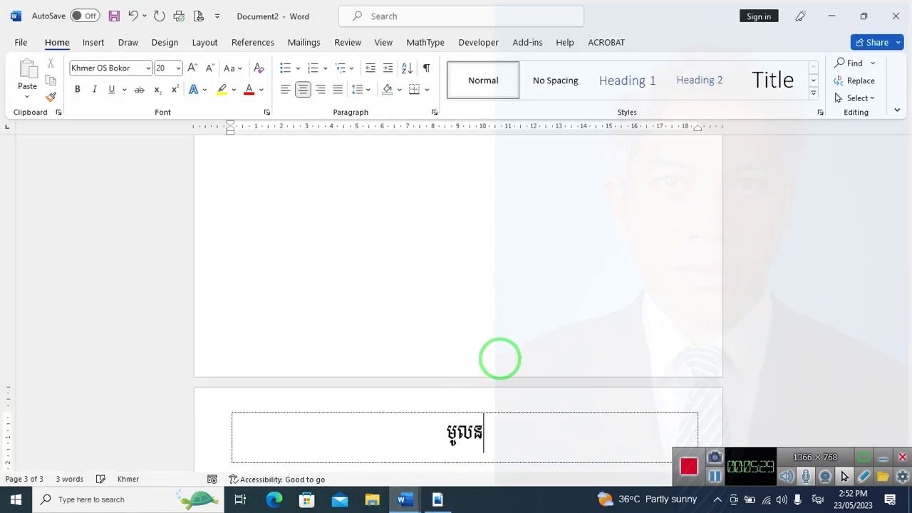
type("ីយសង្ខេ")
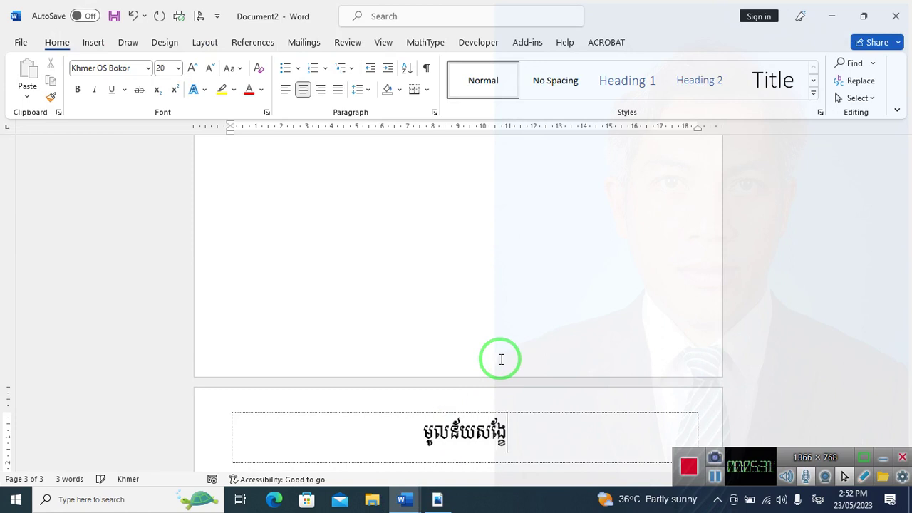
type("ប")
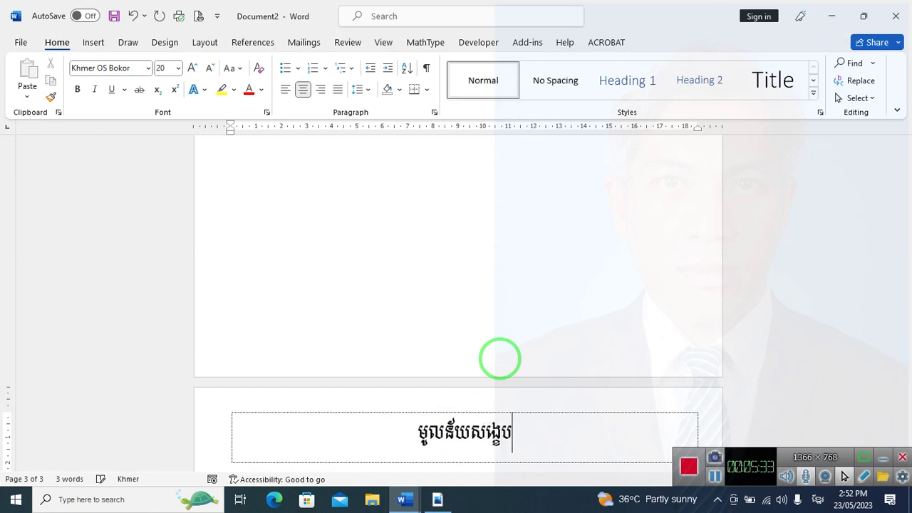
scroll(541, 330, "down", 3)
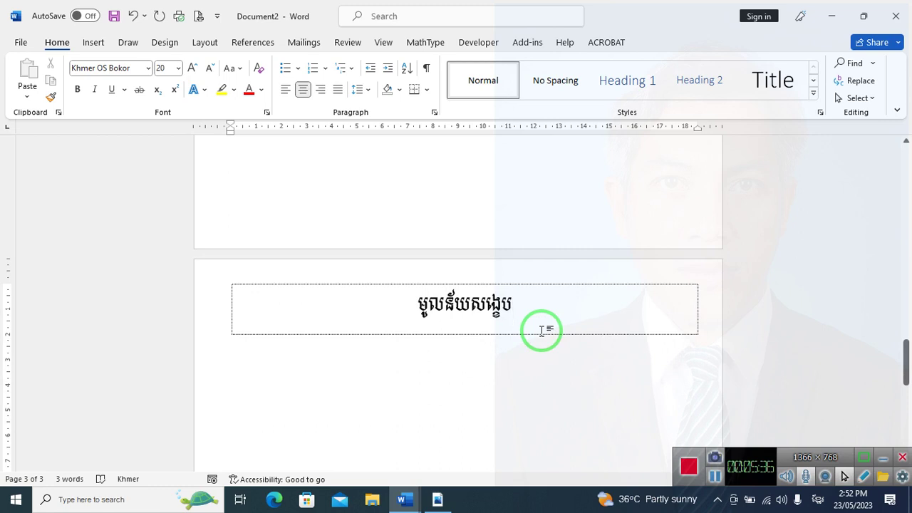
key("ctrl+Return")
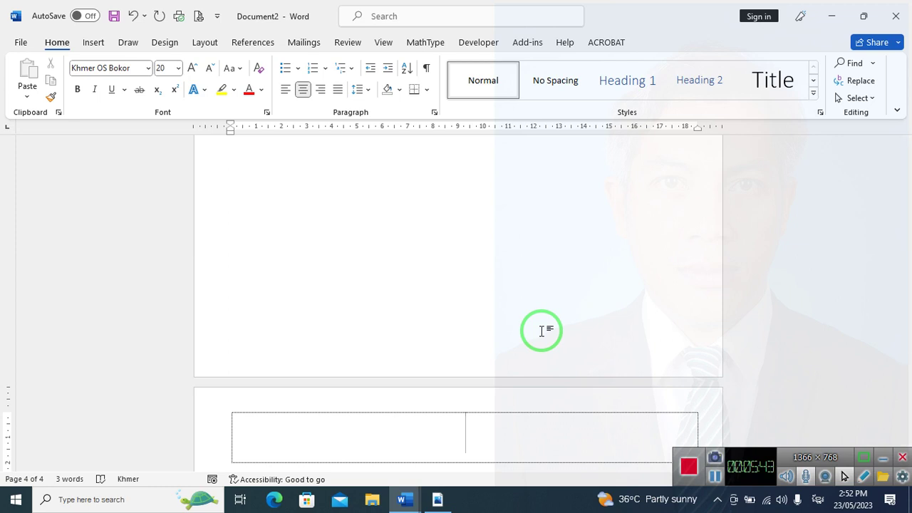
type("ខ្ទ")
type("ឹម")
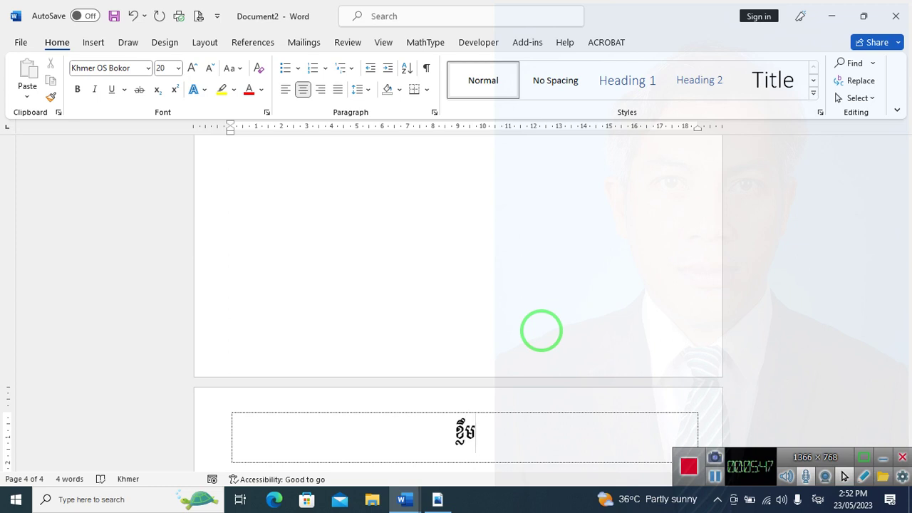
type("សារស្រ")
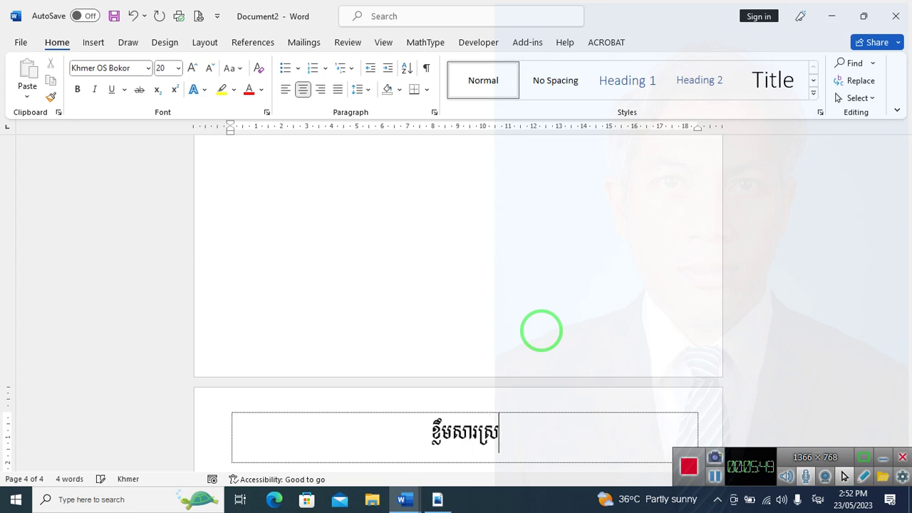
type("ាវជ្រ")
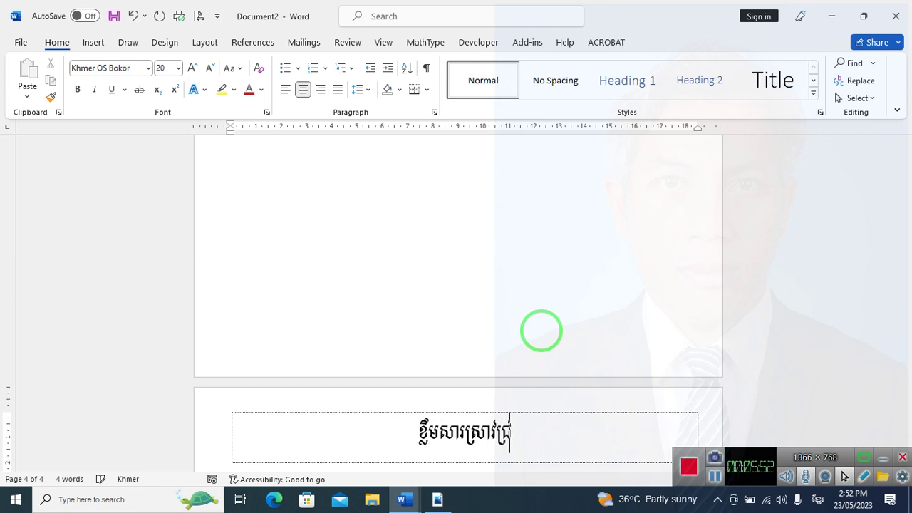
type("ាវ")
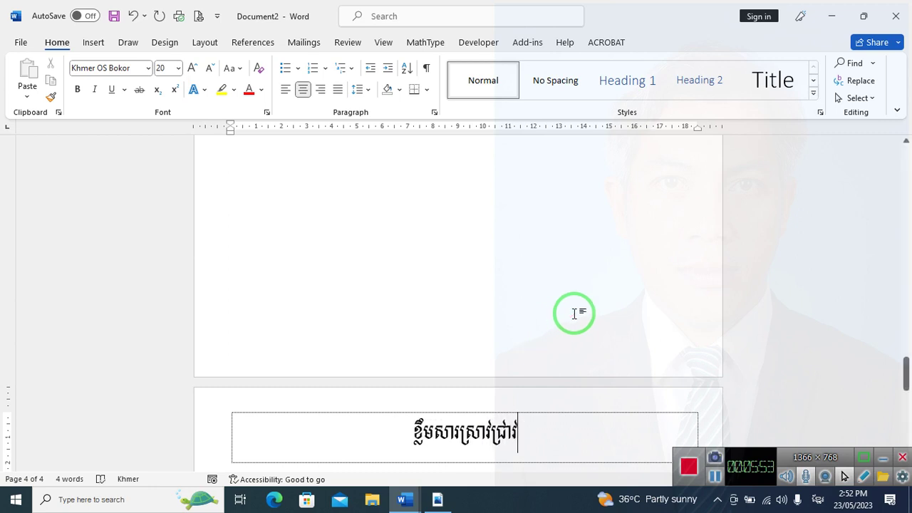
mouse_move(575, 310)
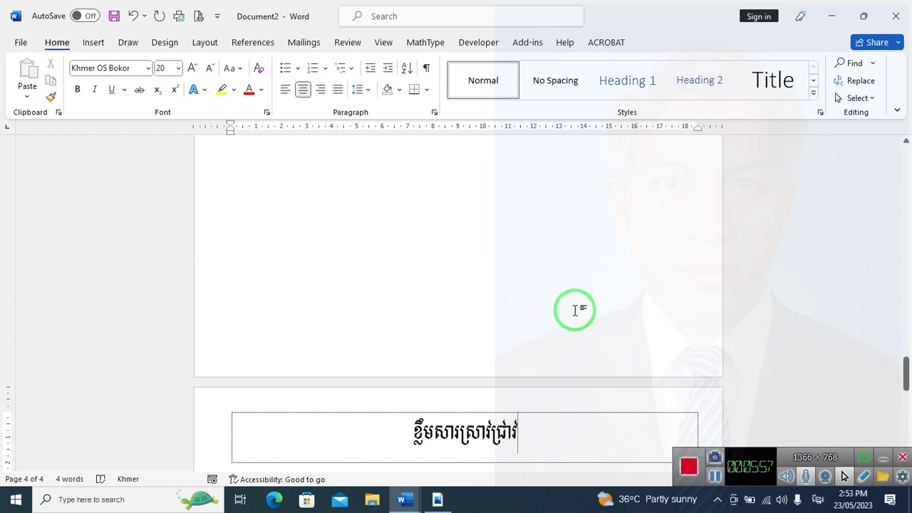
scroll(575, 307, "up", 5)
scroll(576, 300, "up", 5)
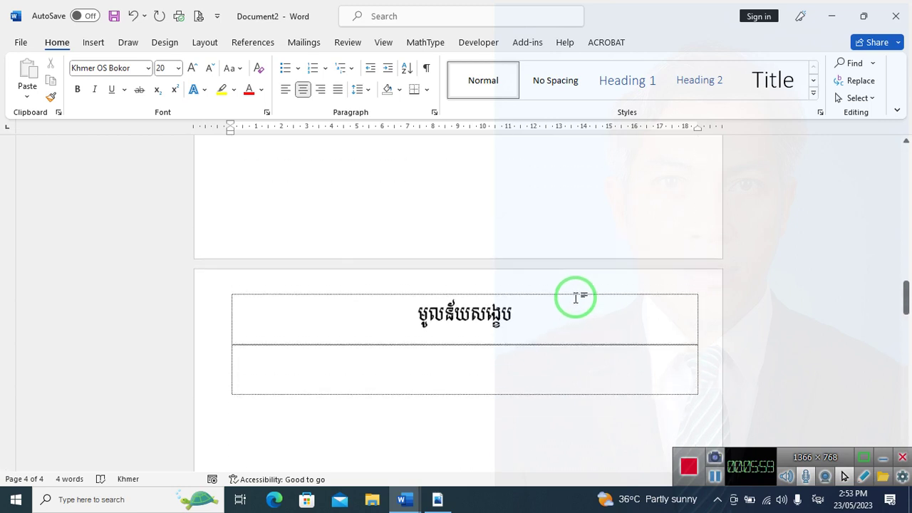
scroll(576, 298, "up", 2)
scroll(536, 310, "up", 5)
scroll(511, 318, "up", 5)
scroll(511, 314, "up", 5)
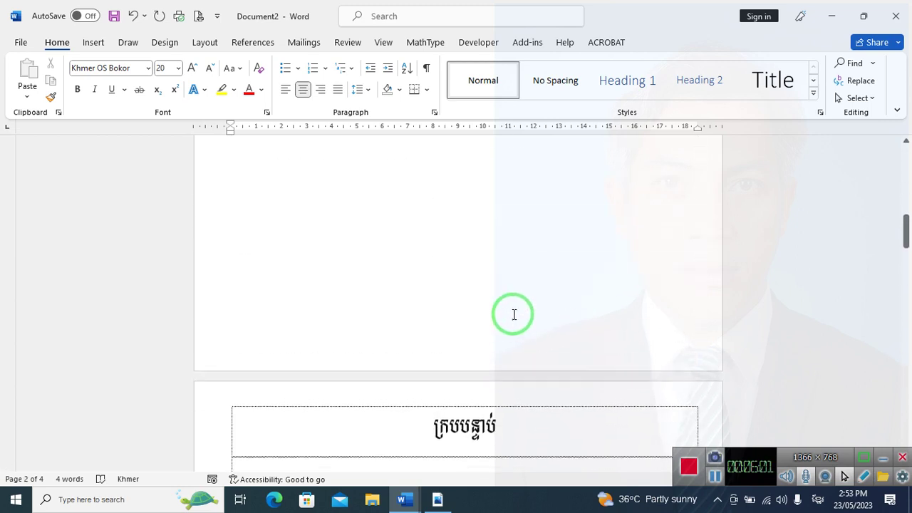
scroll(528, 310, "down", 5)
scroll(546, 275, "down", 4)
scroll(463, 291, "down", 2)
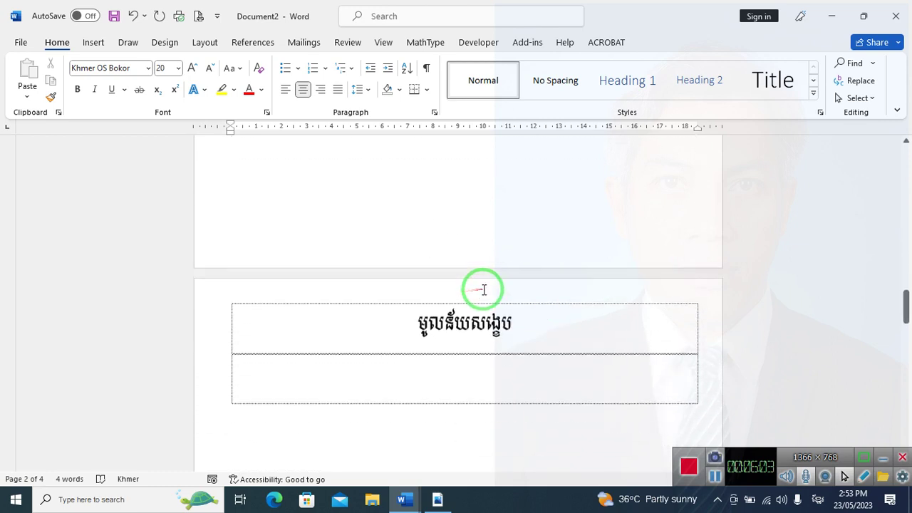
scroll(413, 223, "down", 3)
scroll(556, 231, "down", 1)
left_click(549, 232)
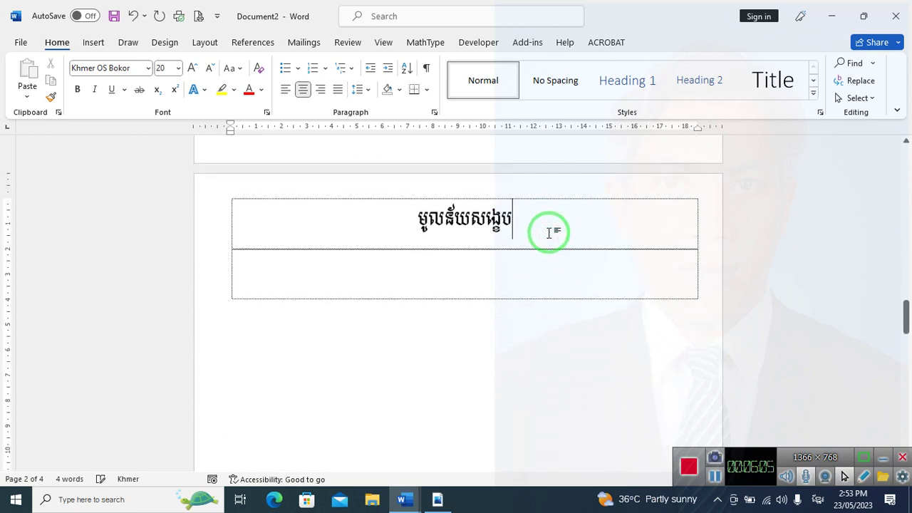
left_click_drag(418, 220, 584, 228)
scroll(581, 261, "down", 7)
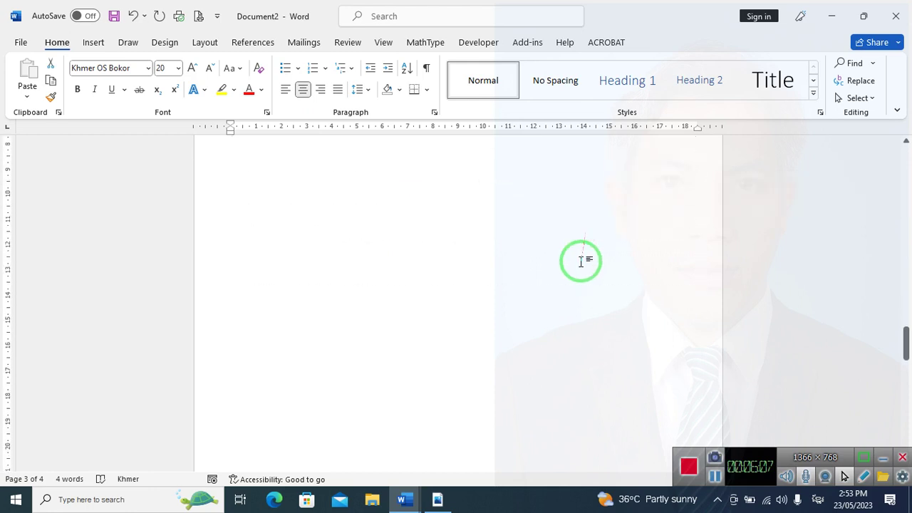
scroll(580, 261, "down", 5)
scroll(581, 261, "down", 4)
scroll(580, 261, "down", 1)
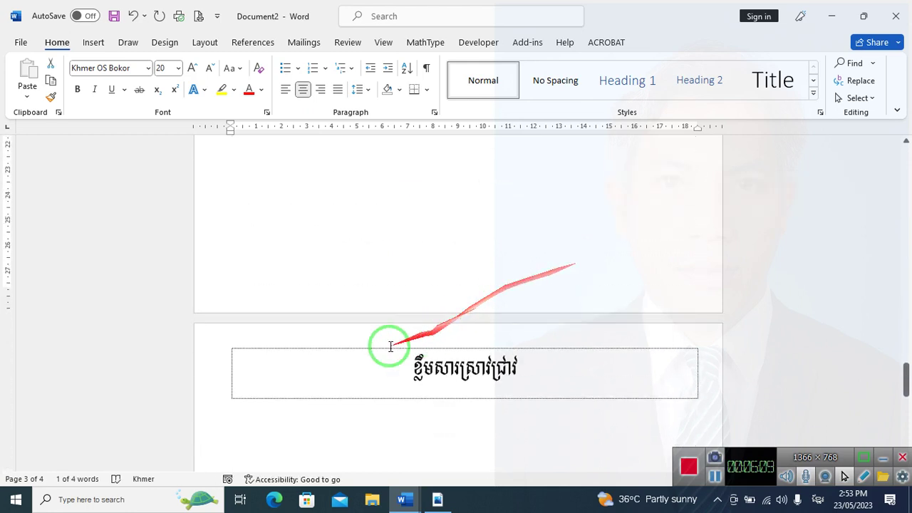
left_click_drag(390, 346, 576, 350)
left_click(568, 375)
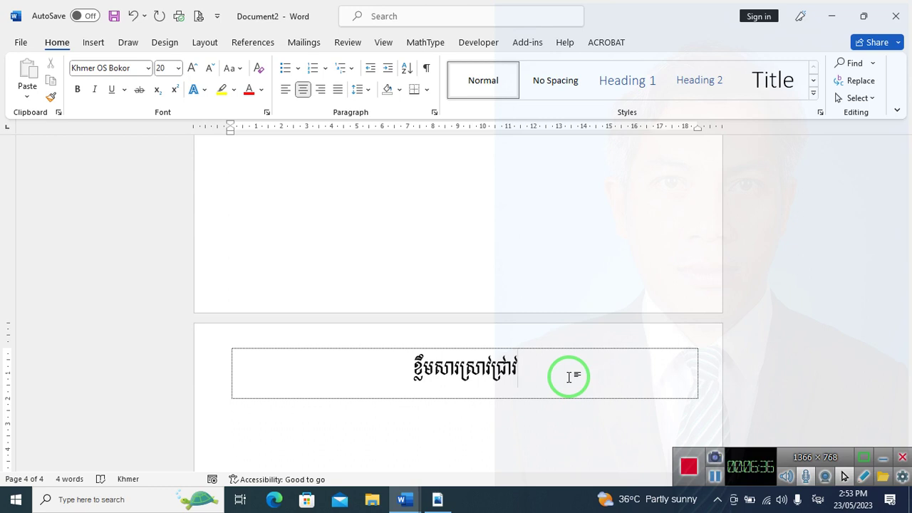
scroll(637, 357, "up", 2)
scroll(636, 342, "up", 5)
scroll(636, 333, "up", 5)
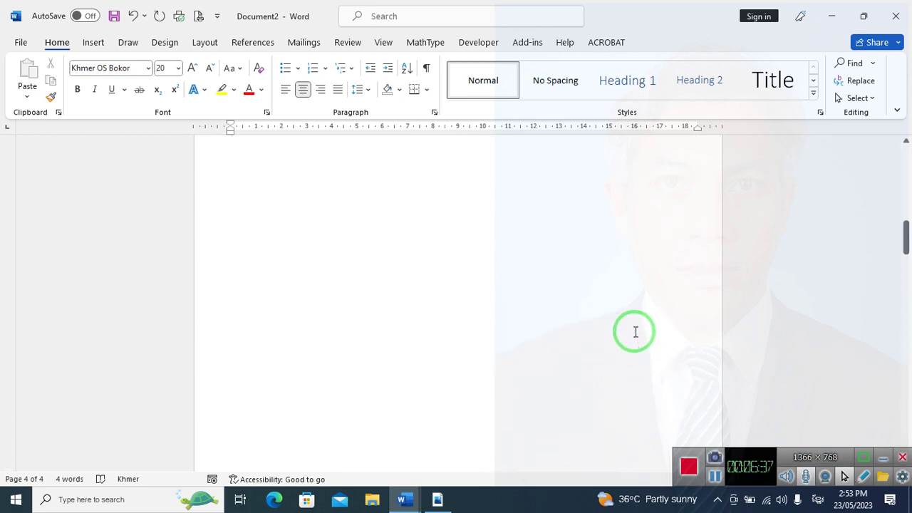
scroll(636, 332, "up", 5)
scroll(633, 327, "up", 5)
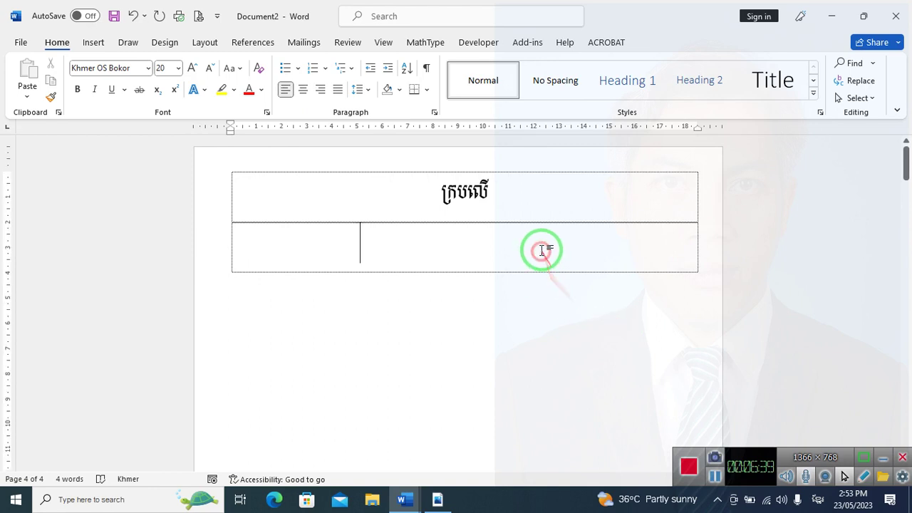
scroll(542, 251, "down", 5)
left_click(515, 202)
scroll(514, 202, "up", 2)
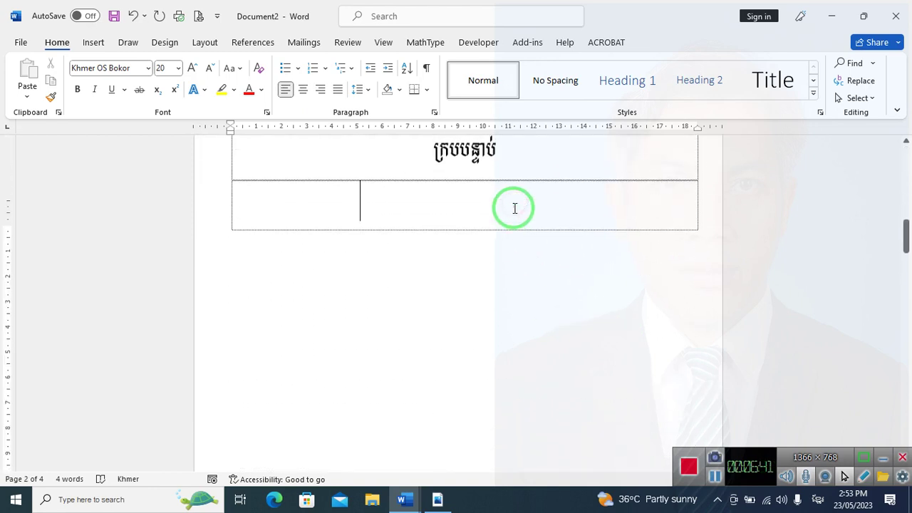
scroll(514, 206, "up", 2)
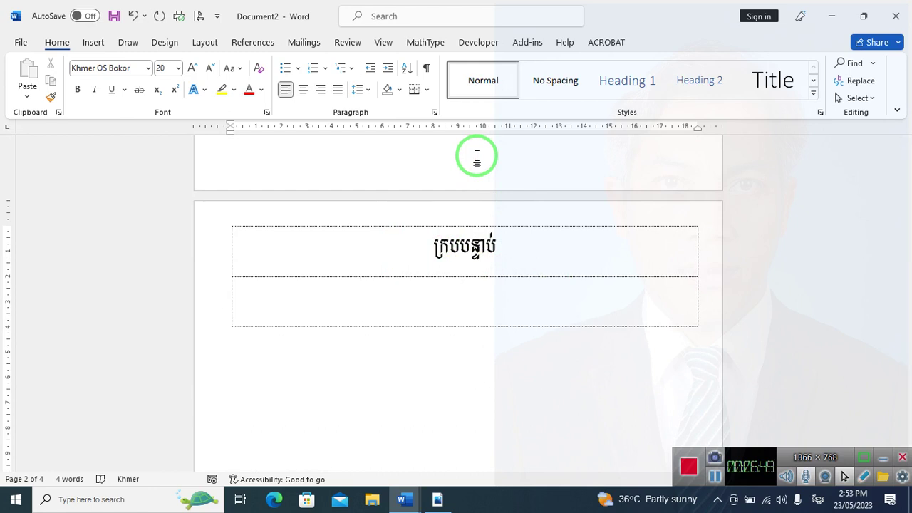
scroll(543, 309, "down", 5)
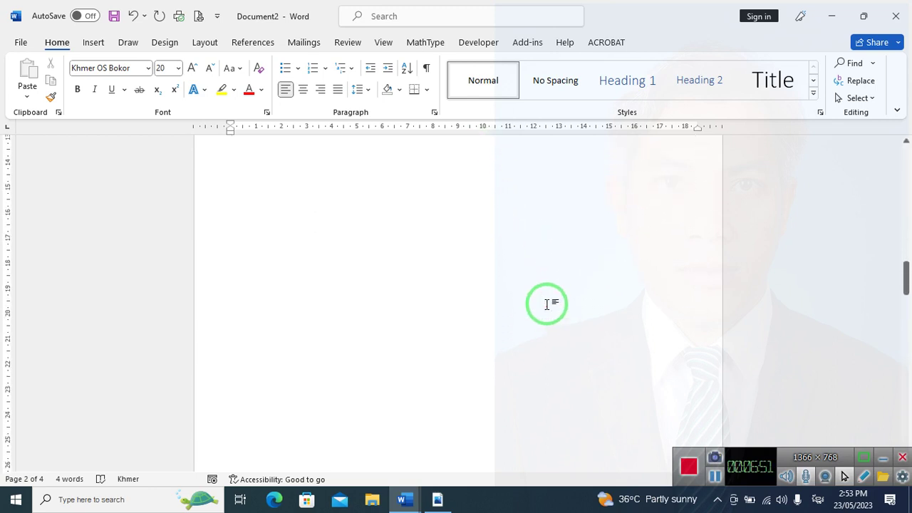
scroll(547, 303, "down", 5)
scroll(546, 296, "down", 3)
scroll(547, 296, "down", 1)
left_click(407, 264)
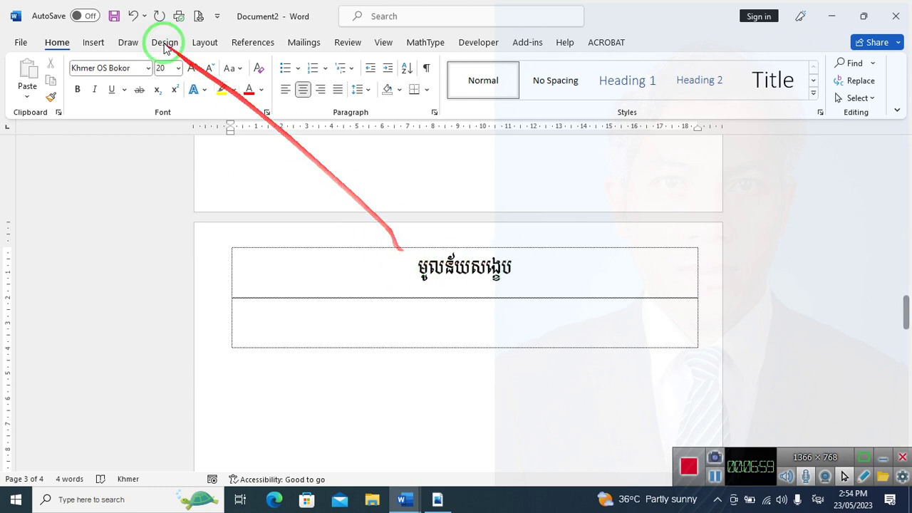
In Page Setup, apply the margins from this point forward.
left_click(204, 42)
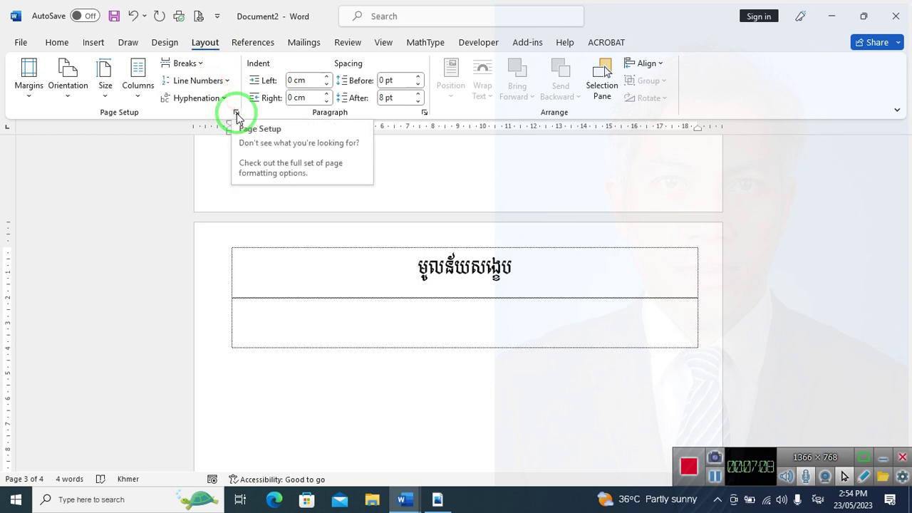
left_click(236, 117)
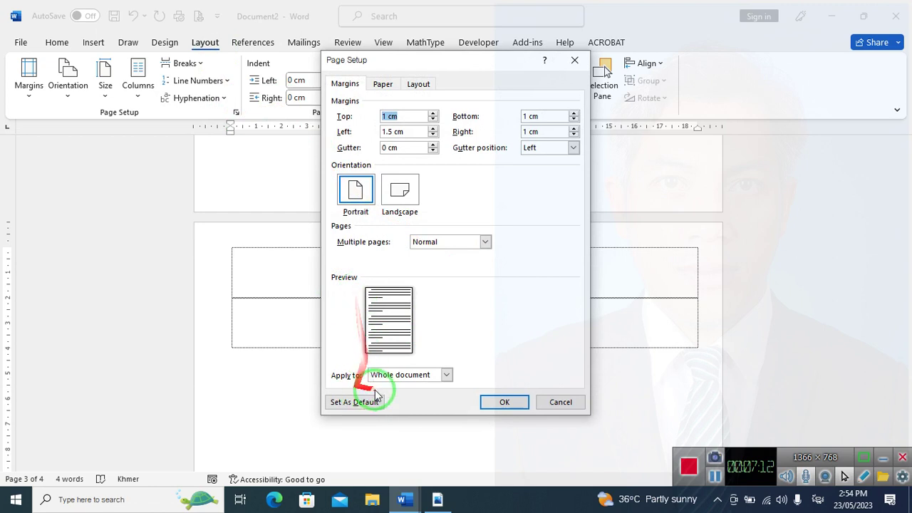
left_click(444, 376)
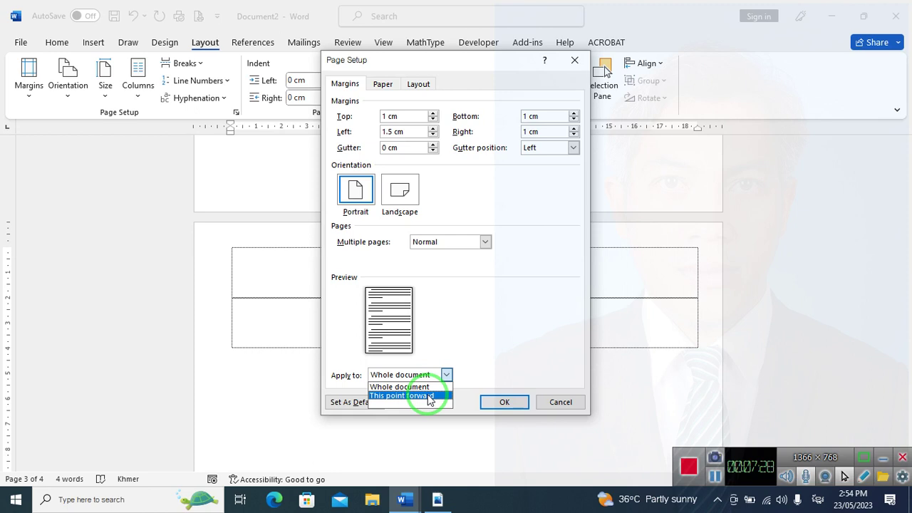
left_click(430, 395)
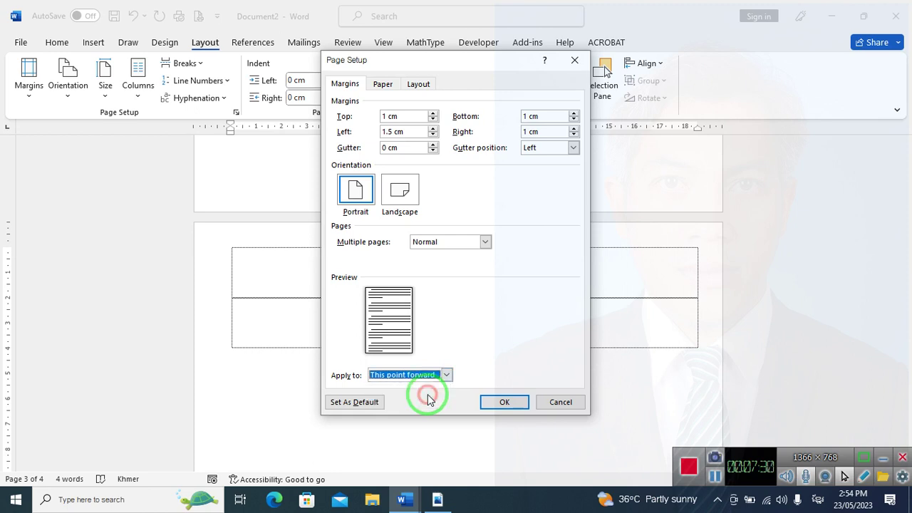
left_click(494, 399)
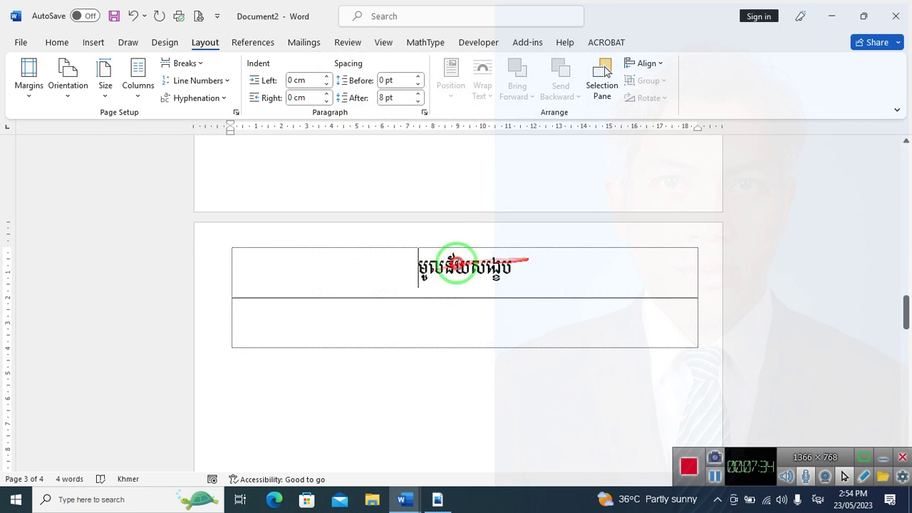
Select the headings មូលន័យសង្ខេប on page 3 and ខ្ទឹមសារស្រាវជ្រាវ on page 4.
left_click_drag(420, 271, 522, 269)
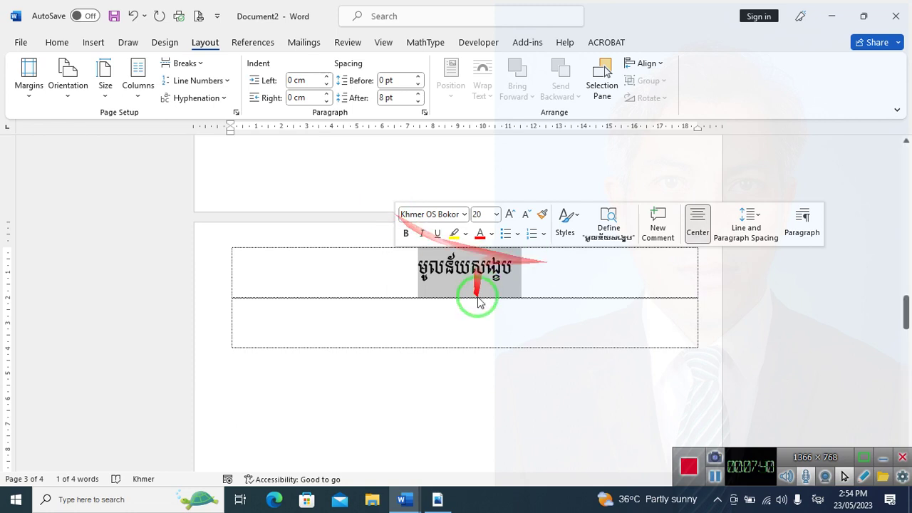
scroll(475, 303, "down", 6)
scroll(476, 305, "down", 5)
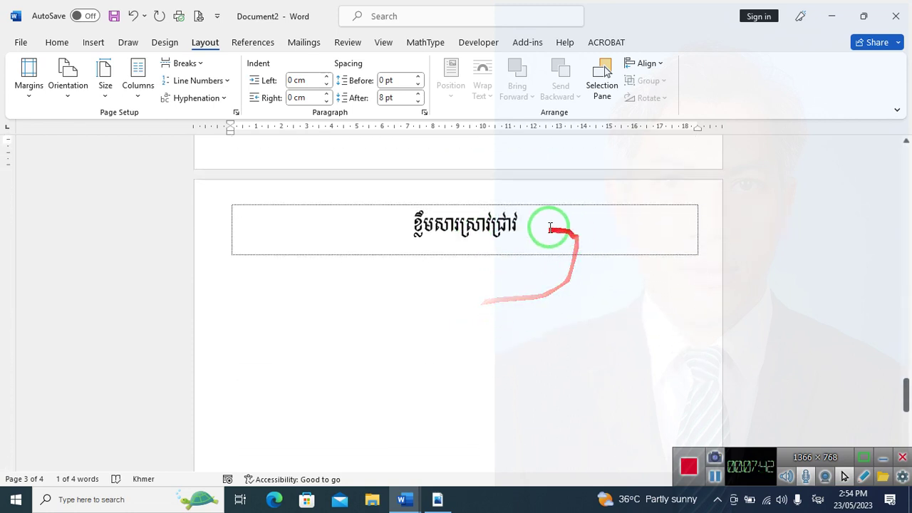
left_click_drag(536, 226, 401, 211)
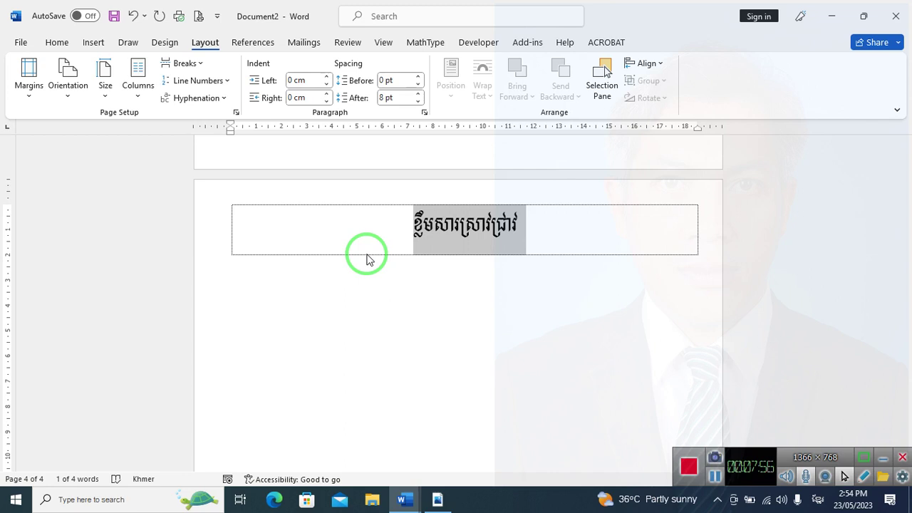
Start a new section before the ខ្លឹមសារស្រាវជ្រាវ heading, applying page setup from this point forward.
left_click(373, 225)
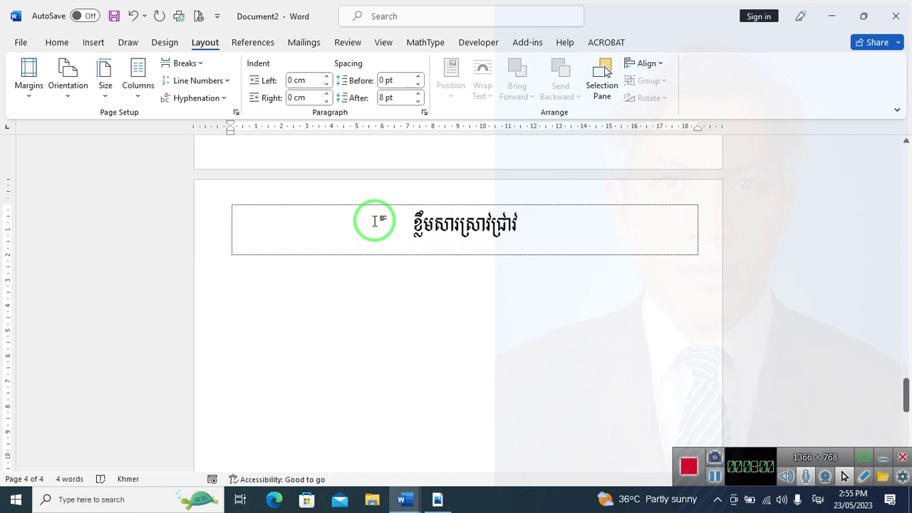
left_click(237, 112)
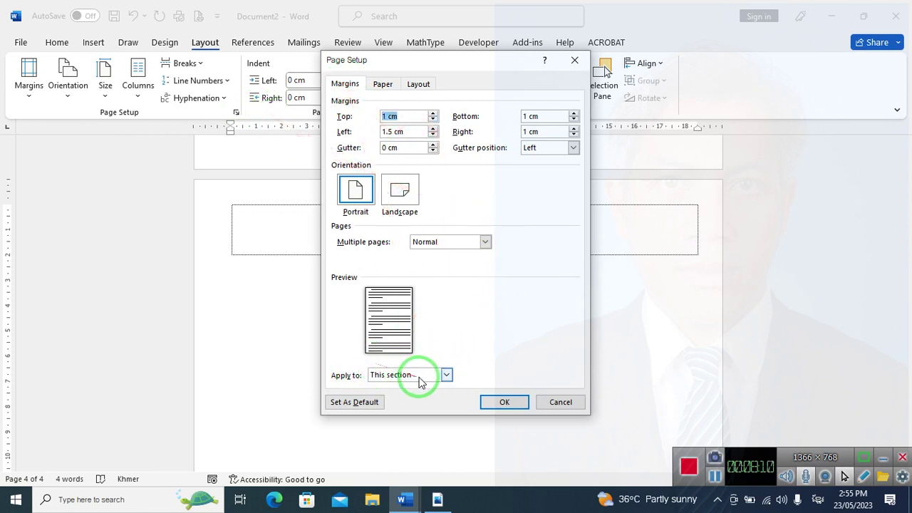
left_click(446, 375)
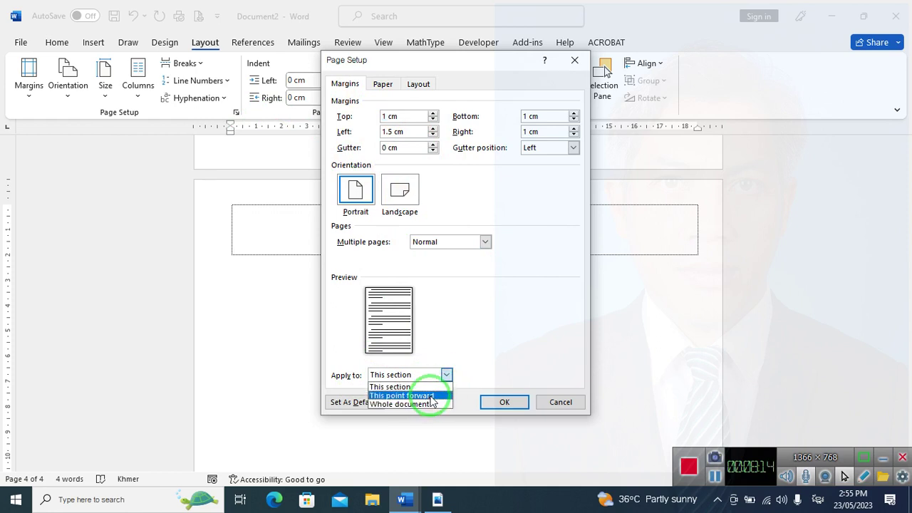
left_click(430, 396)
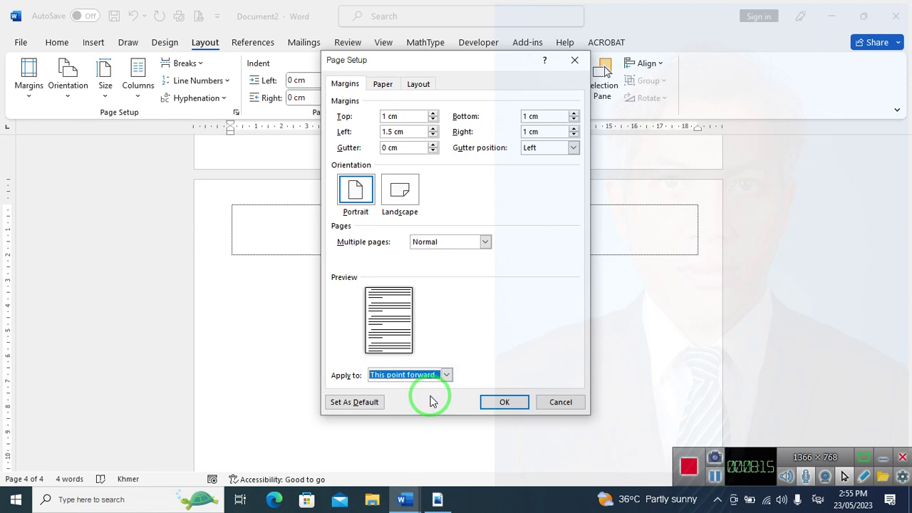
left_click(505, 402)
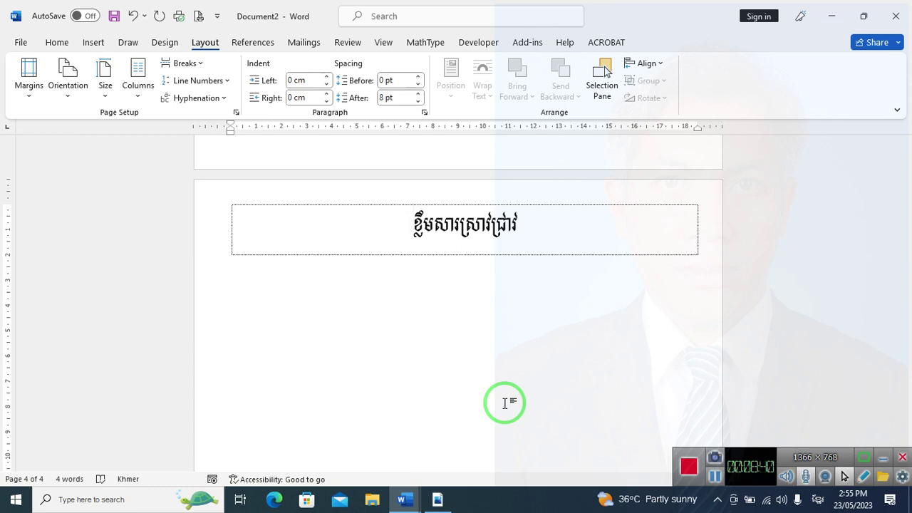
Go back to the ក្របលើ cover page and put the cursor in the box below the title.
scroll(499, 264, "up", 2)
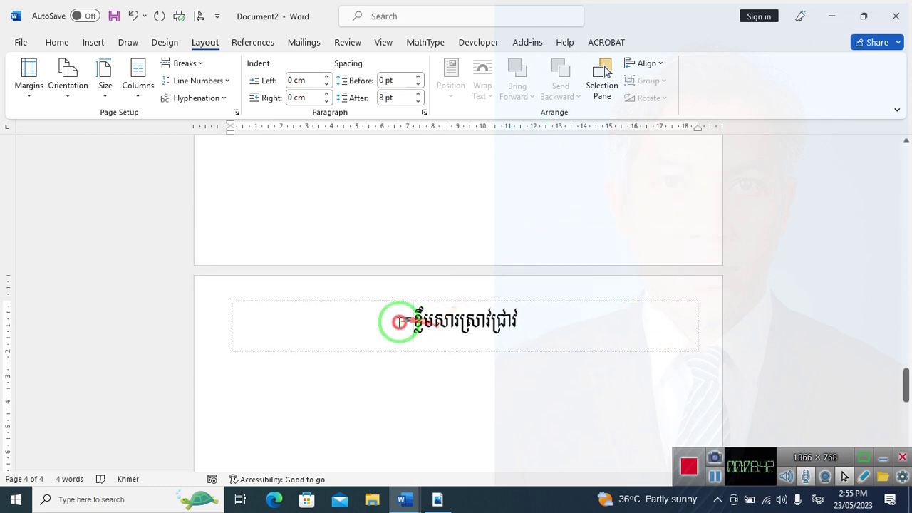
scroll(402, 307, "up", 3)
scroll(472, 202, "up", 5)
scroll(471, 204, "up", 5)
scroll(470, 207, "up", 5)
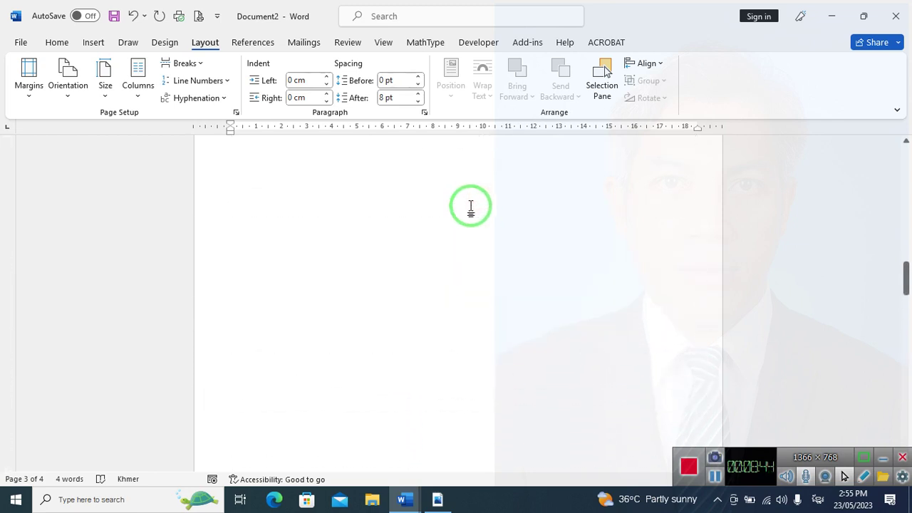
scroll(479, 202, "up", 3)
scroll(479, 201, "up", 3)
scroll(479, 197, "up", 3)
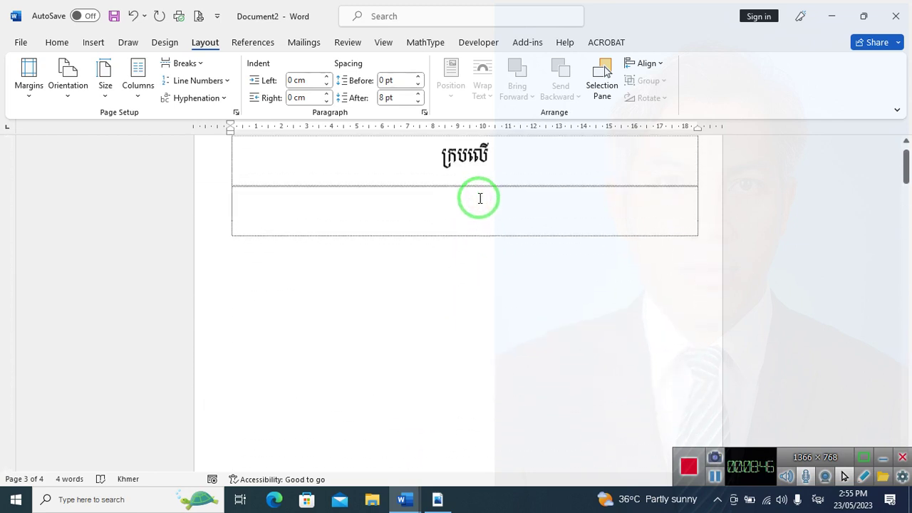
scroll(480, 197, "up", 3)
left_click(407, 200)
left_click(466, 235)
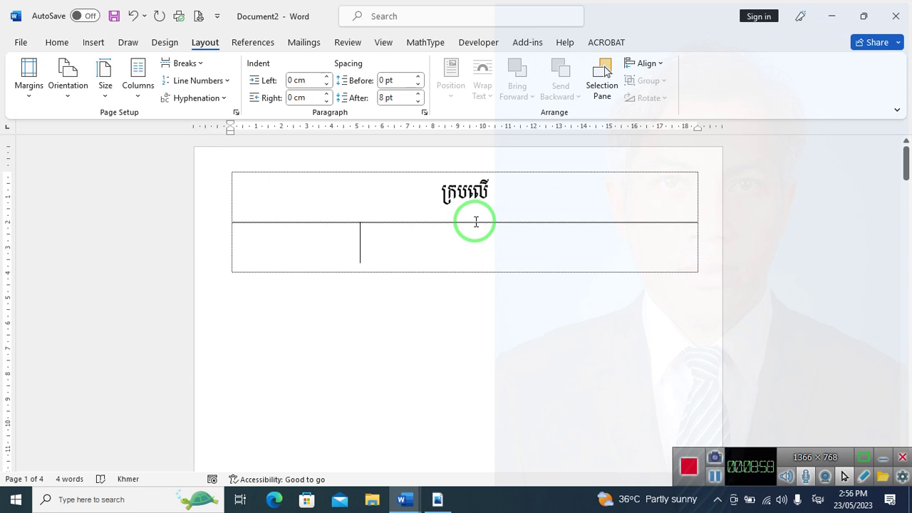
left_click_drag(443, 208, 223, 96)
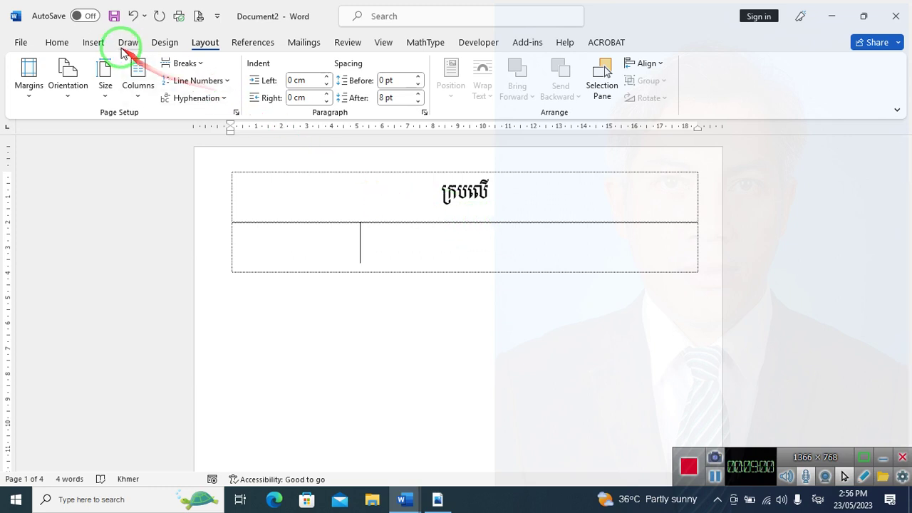
left_click(94, 43)
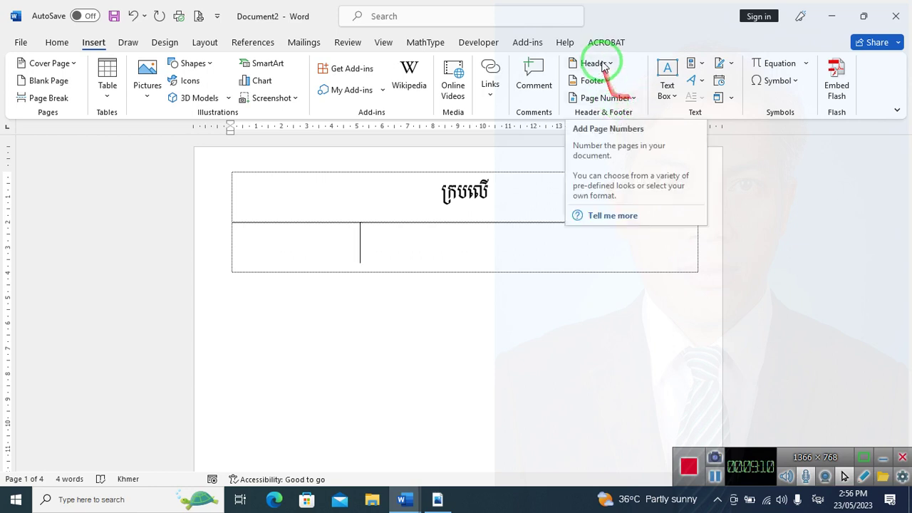
Insert a Plain Number 2 page number, centred at the bottom of the page.
left_click(639, 99)
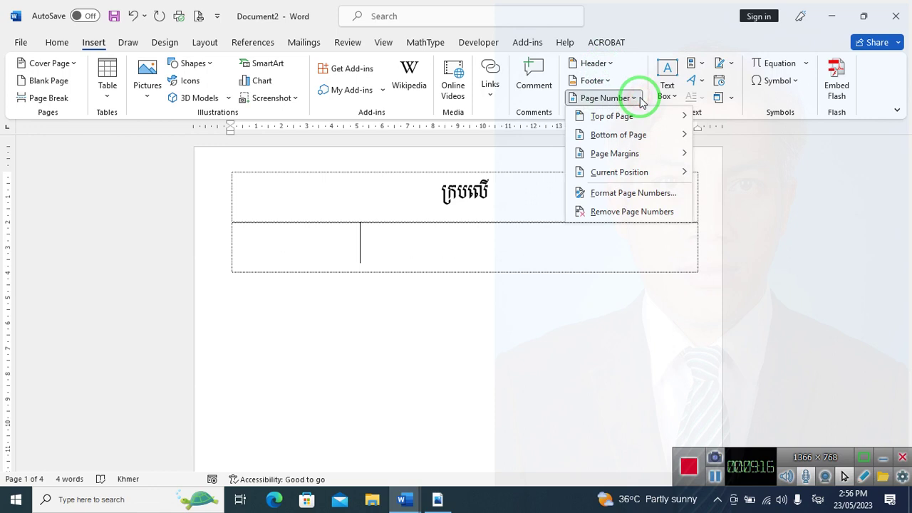
left_click(648, 136)
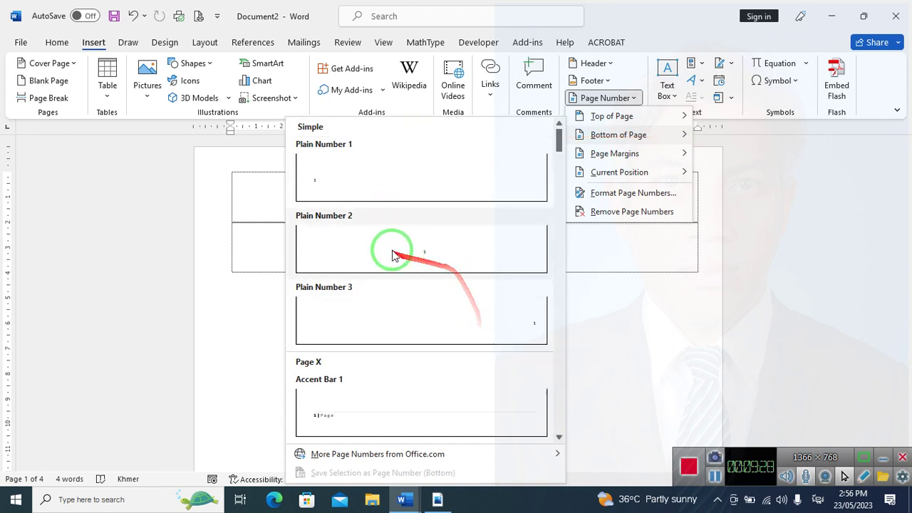
left_click(443, 258)
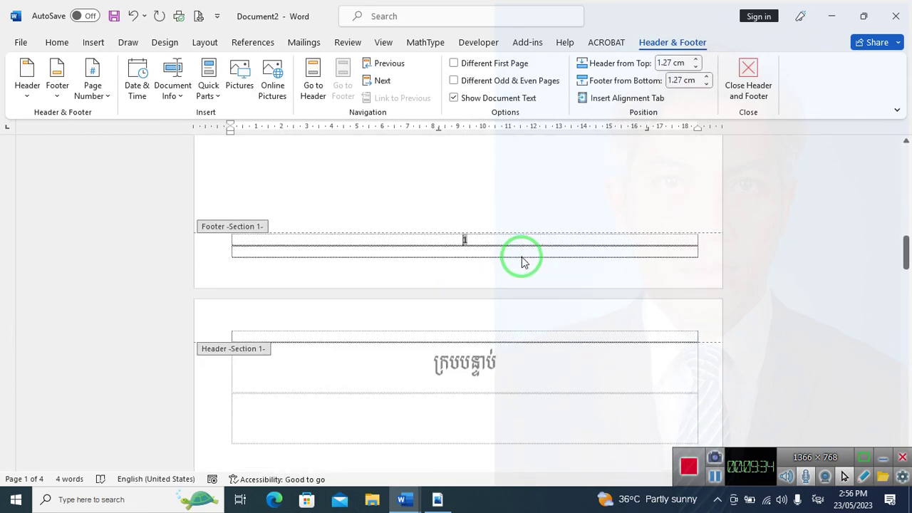
Check the footer page numbers 1 and 2 on the first two pages.
left_click(484, 243)
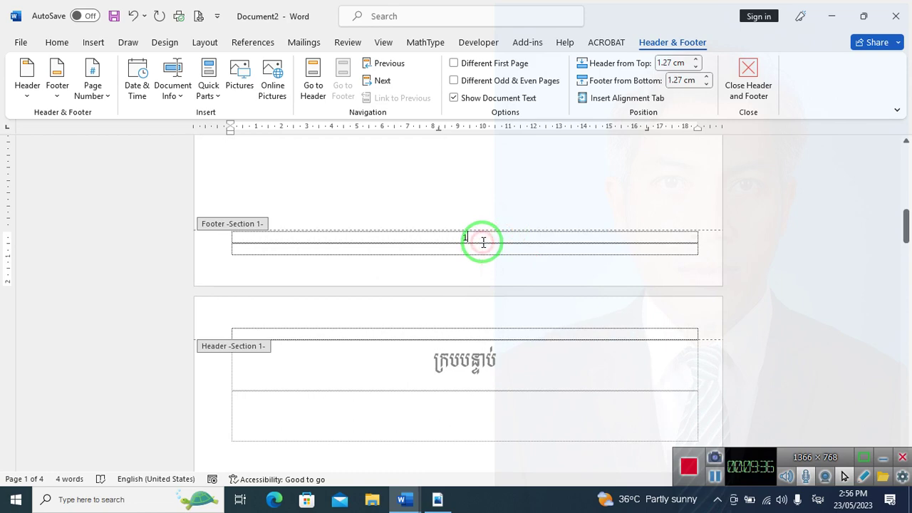
scroll(483, 242, "up", 1)
scroll(483, 243, "up", 4)
scroll(483, 242, "up", 2)
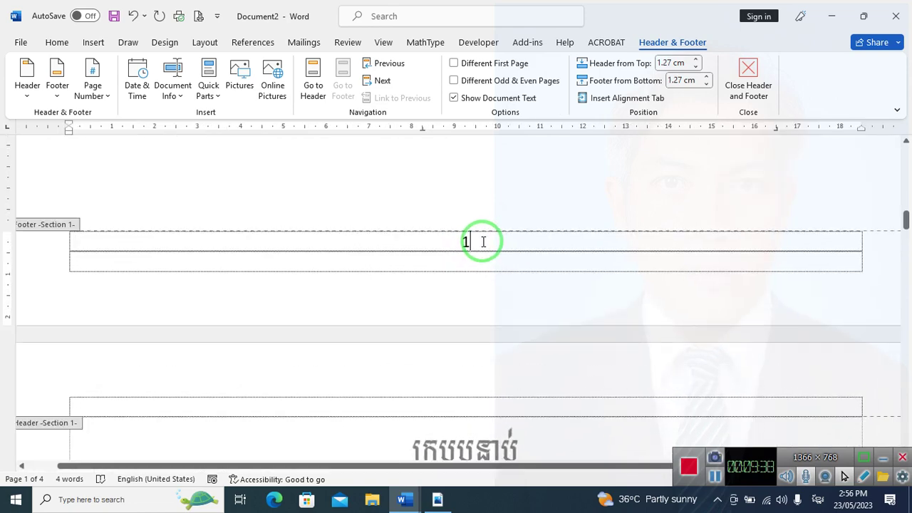
scroll(483, 242, "down", 1)
scroll(511, 252, "down", 5)
scroll(511, 253, "down", 5)
scroll(511, 253, "down", 5)
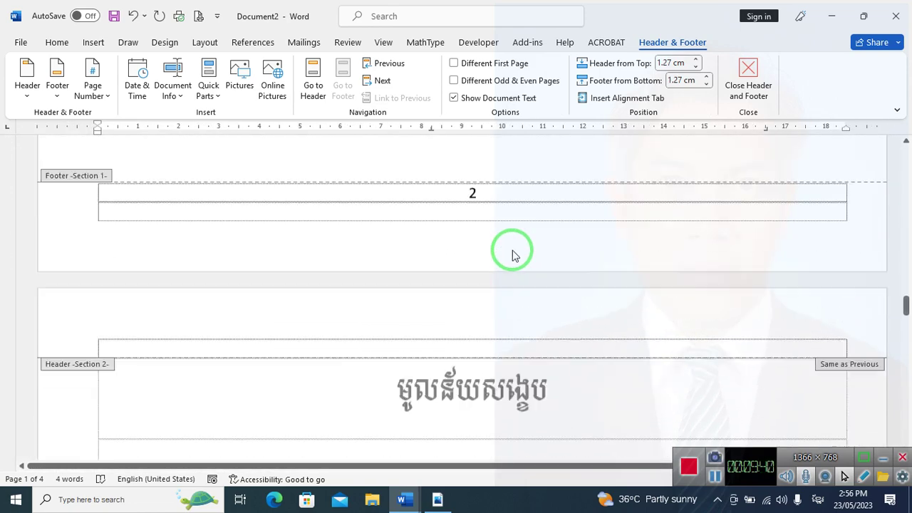
scroll(508, 232, "down", 3)
scroll(504, 212, "up", 5)
scroll(491, 257, "up", 1)
left_click(493, 302)
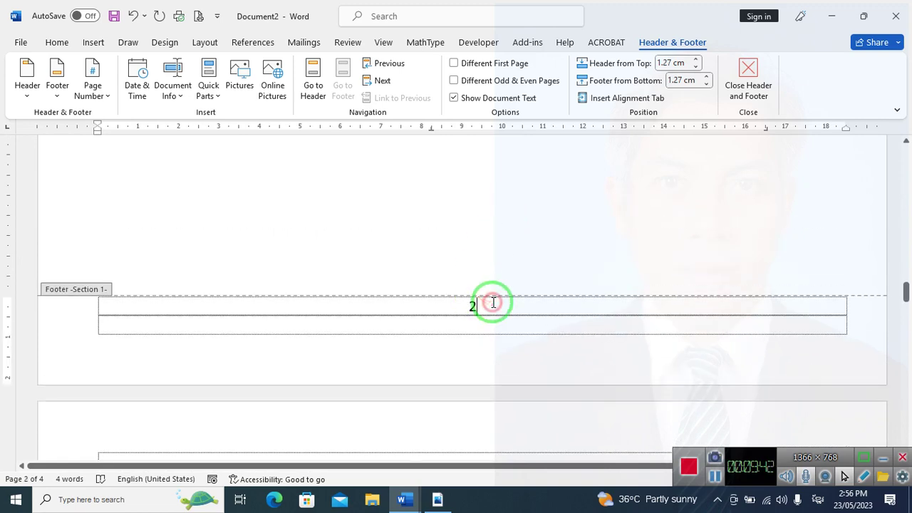
Scroll down and enter the Footer - Section 2 showing number 3.
scroll(499, 277, "down", 1)
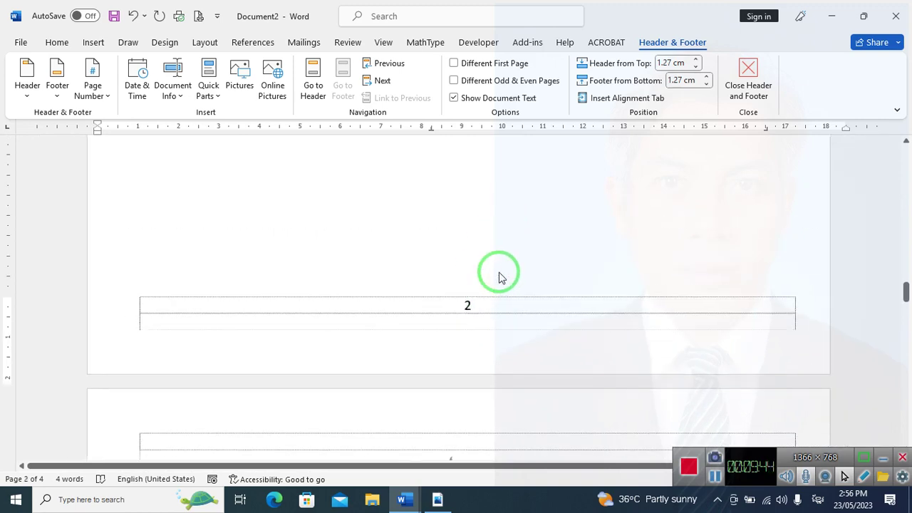
scroll(500, 277, "down", 2)
scroll(499, 278, "down", 2)
scroll(500, 278, "down", 1)
scroll(470, 250, "down", 5)
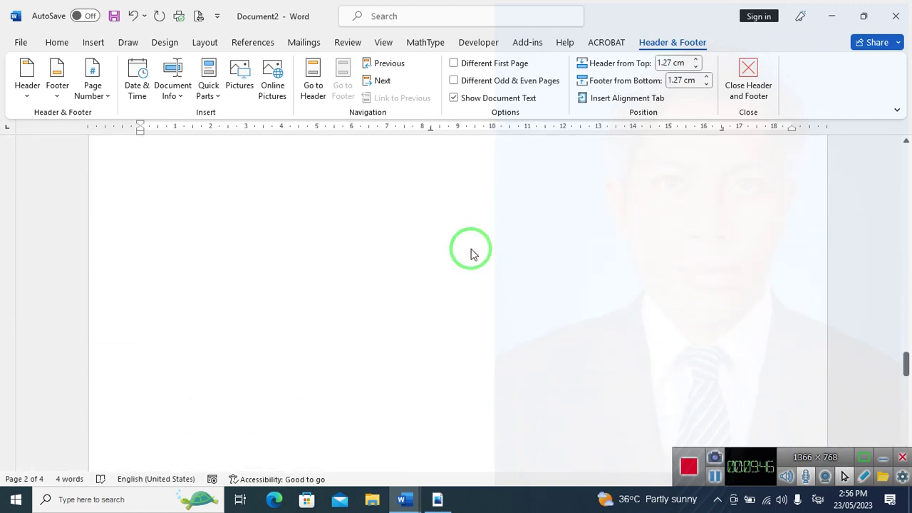
scroll(471, 251, "down", 5)
scroll(472, 246, "down", 3)
left_click_drag(470, 253, 504, 211)
left_click(495, 224)
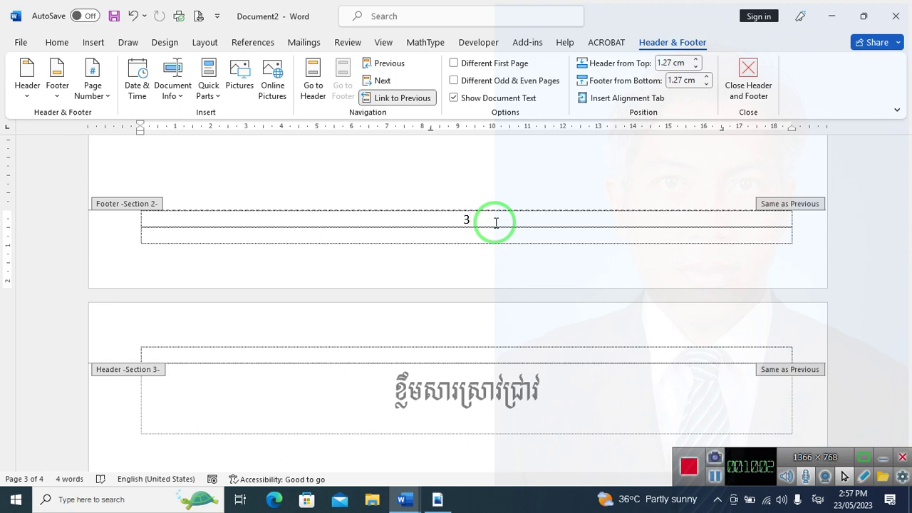
Highlight the centred number 3 in the Footer - Section 2 area.
left_click_drag(496, 223, 442, 216)
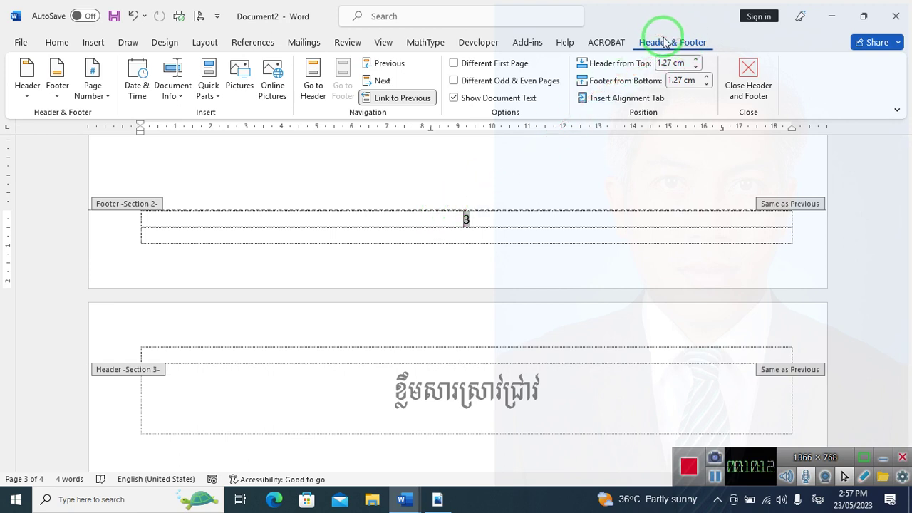
double_click(464, 219)
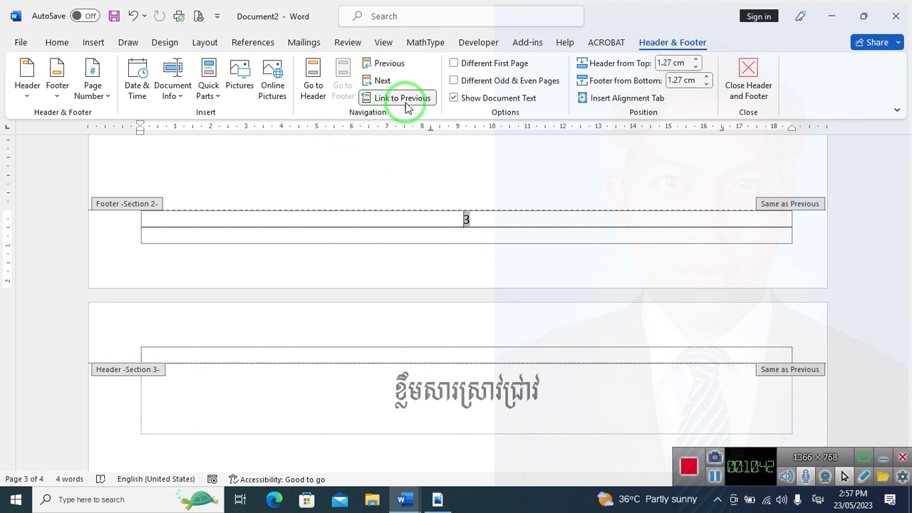
Unlink the Section 2 footer from the previous section and select its page number 3.
left_click(404, 100)
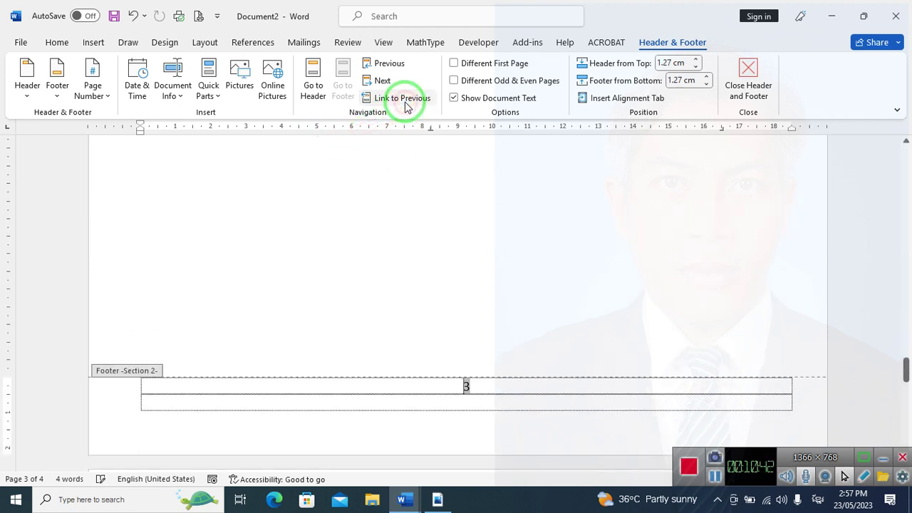
left_click(479, 391)
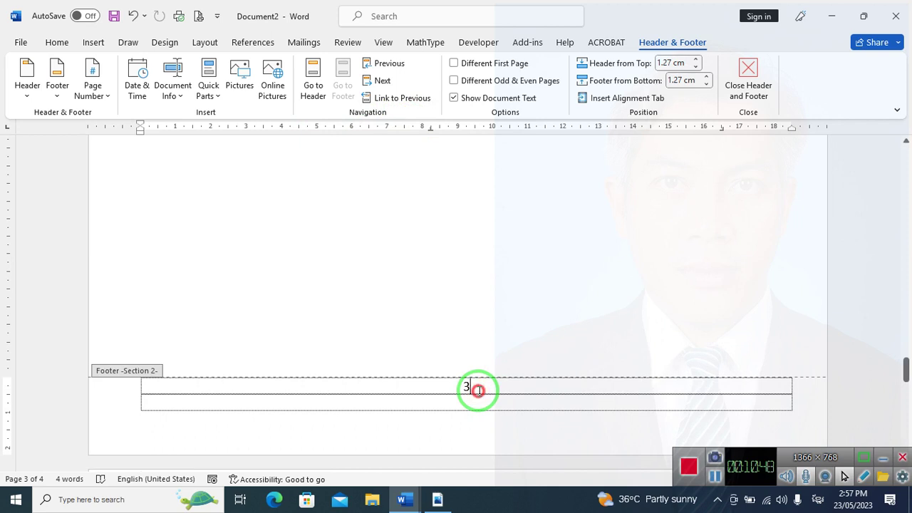
left_click_drag(479, 391, 444, 396)
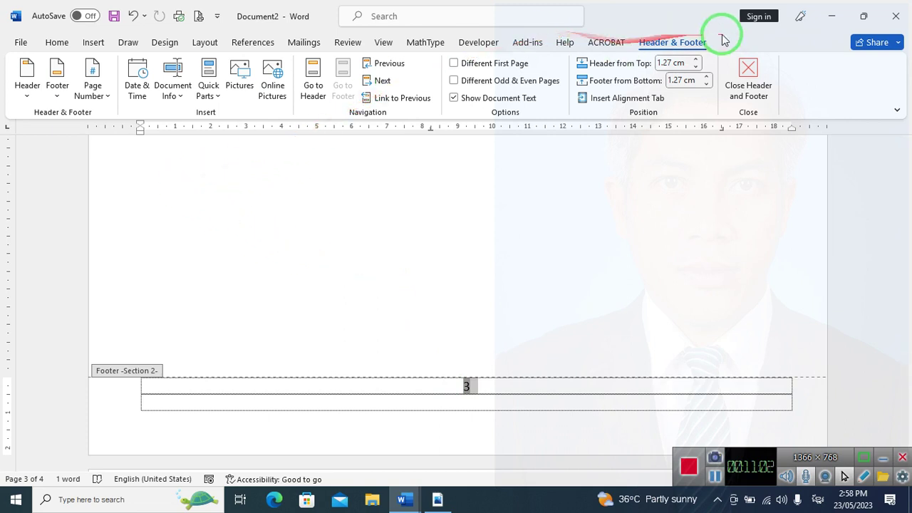
left_click(109, 95)
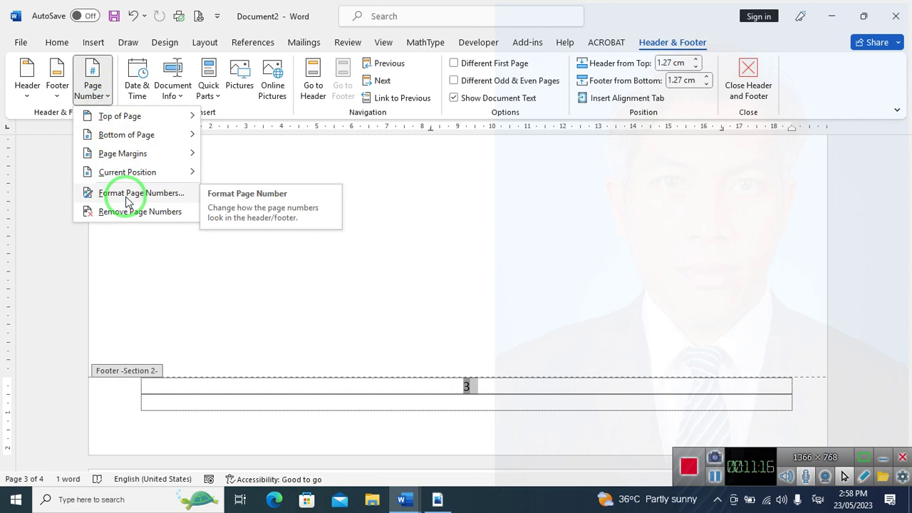
Format Section 2 page numbers as i, ii, iii… restarting at i.
left_click(132, 193)
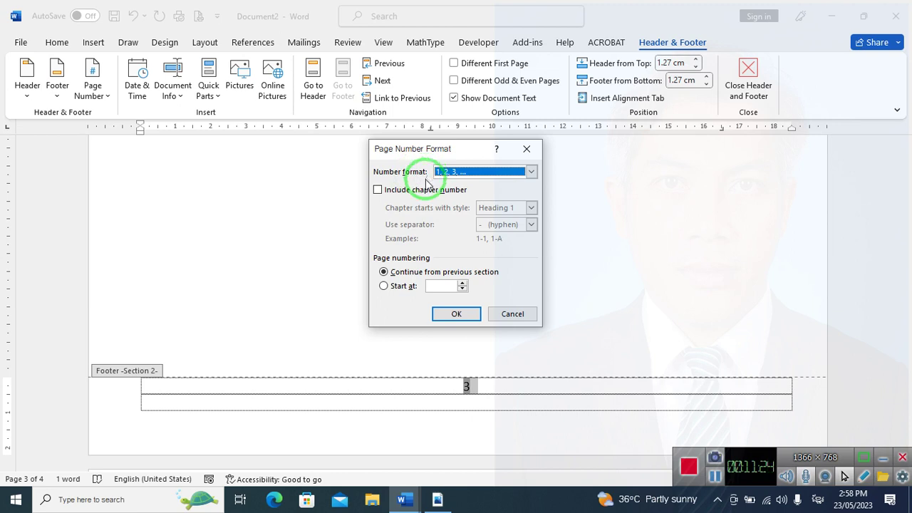
left_click(529, 172)
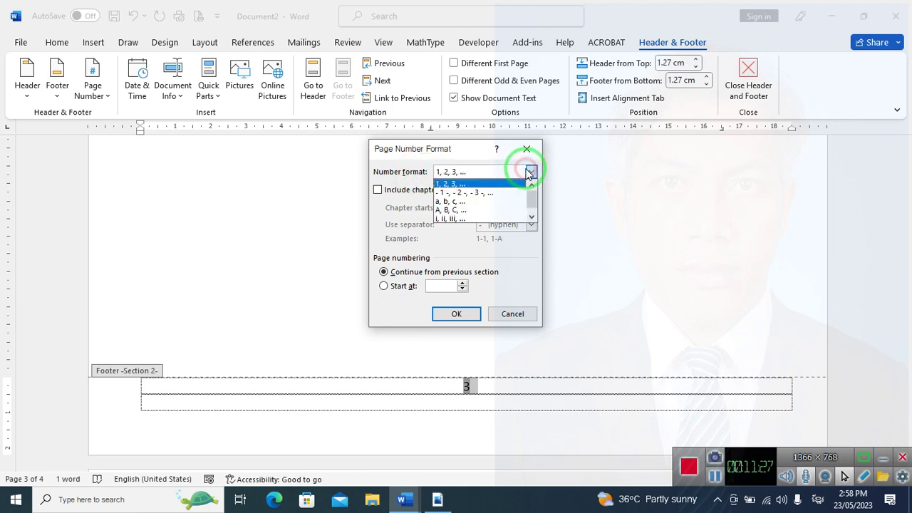
left_click(482, 218)
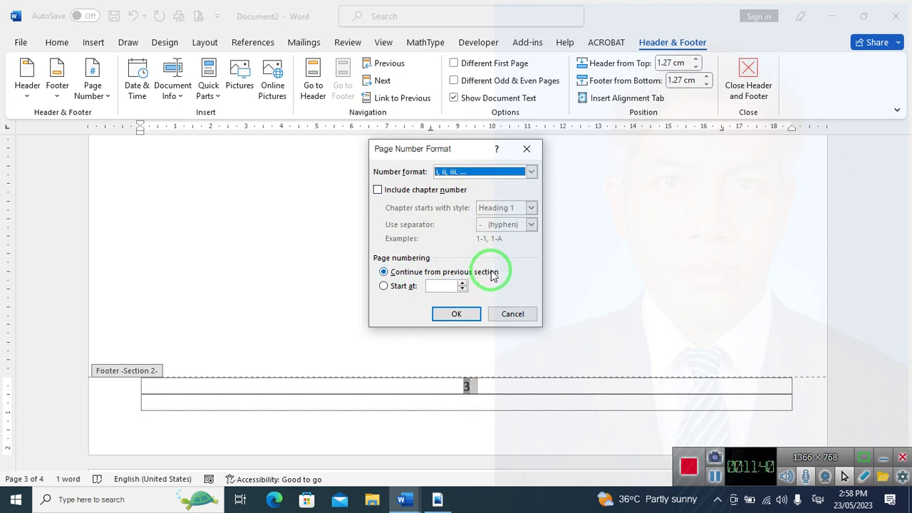
left_click(385, 286)
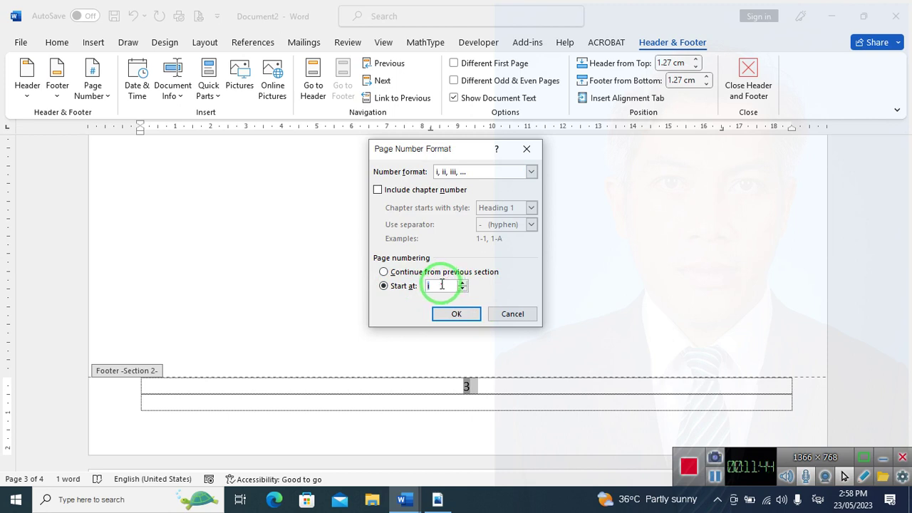
left_click(454, 314)
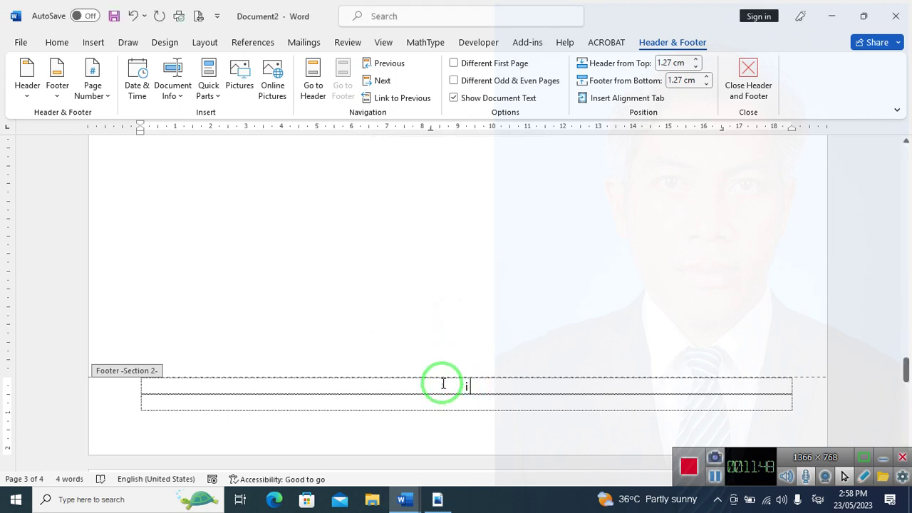
Turn off Link to Previous on the page 4 Section 3 footer so it stands alone.
scroll(444, 183, "up", 10)
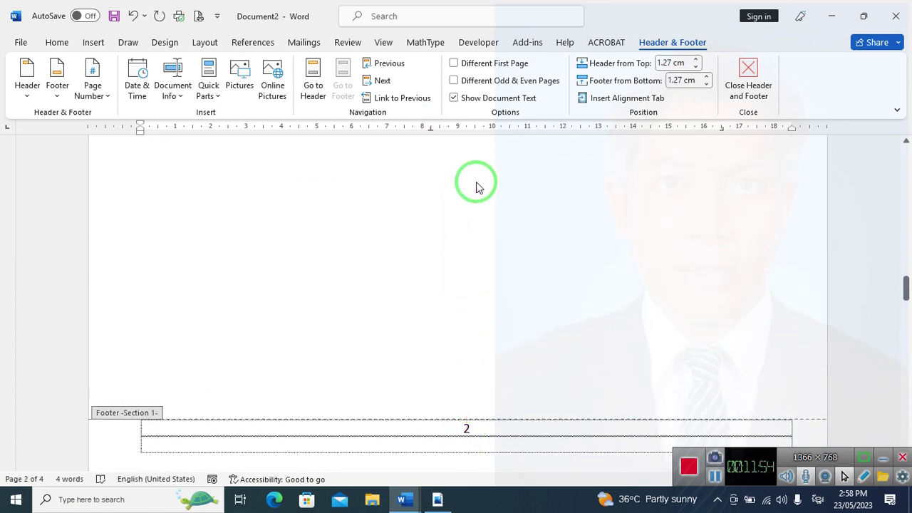
scroll(476, 187, "down", 5)
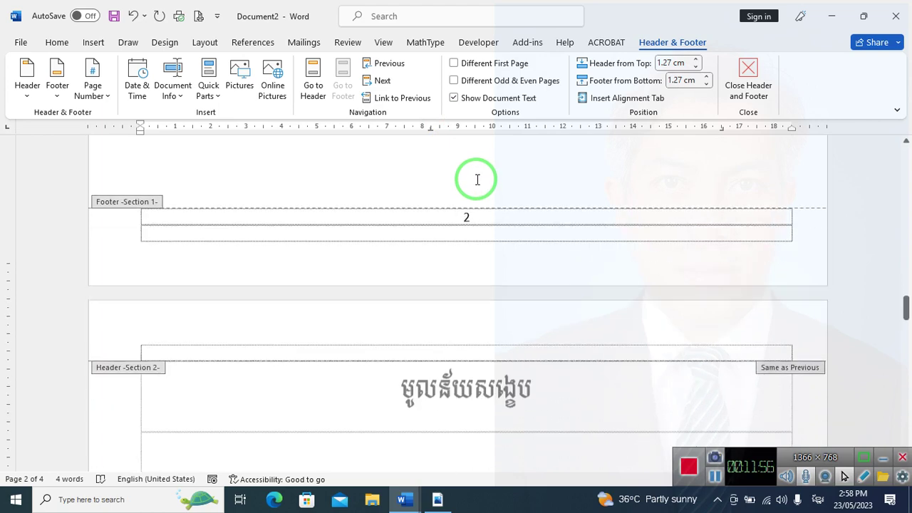
scroll(476, 185, "down", 5)
scroll(476, 184, "down", 3)
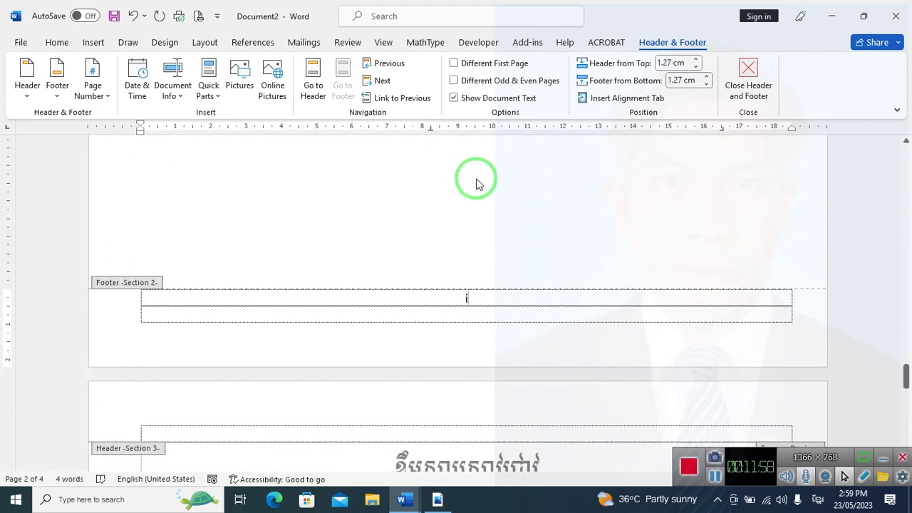
scroll(470, 285, "down", 4)
scroll(484, 270, "down", 5)
scroll(485, 236, "down", 5)
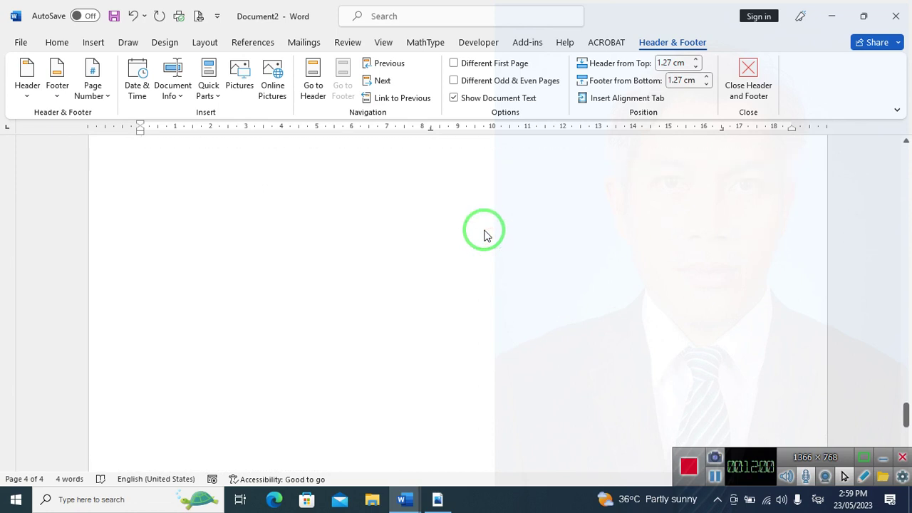
scroll(482, 234, "down", 5)
left_click(473, 385)
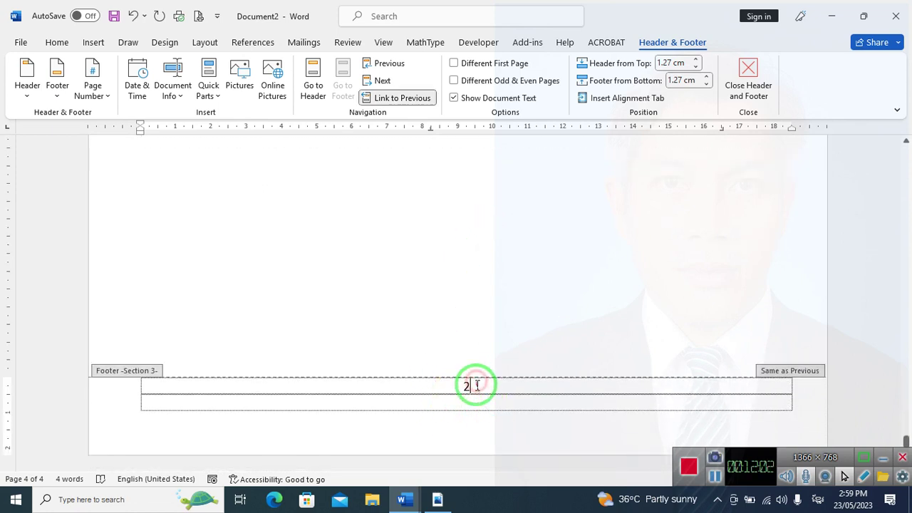
left_click(476, 386)
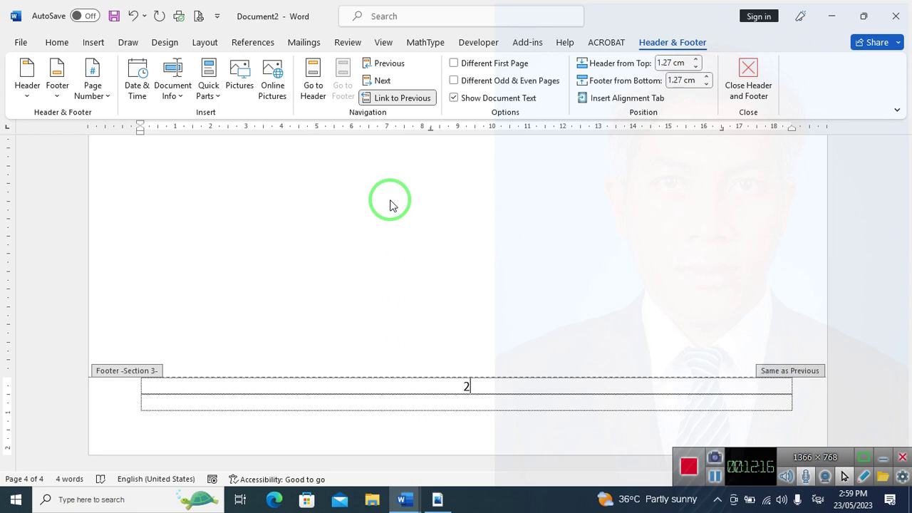
left_click(396, 98)
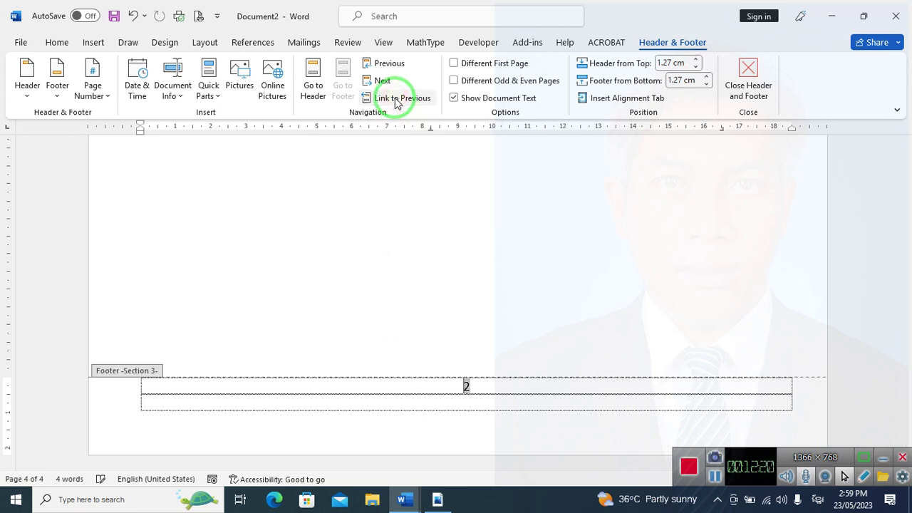
double_click(469, 387)
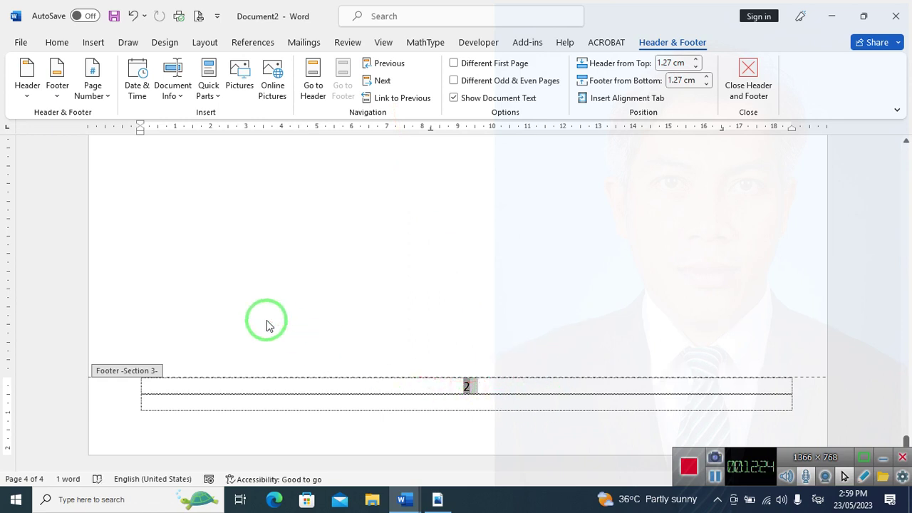
Set Section 3's page number format to start at 1, so page 4's footer reads 1.
left_click(105, 95)
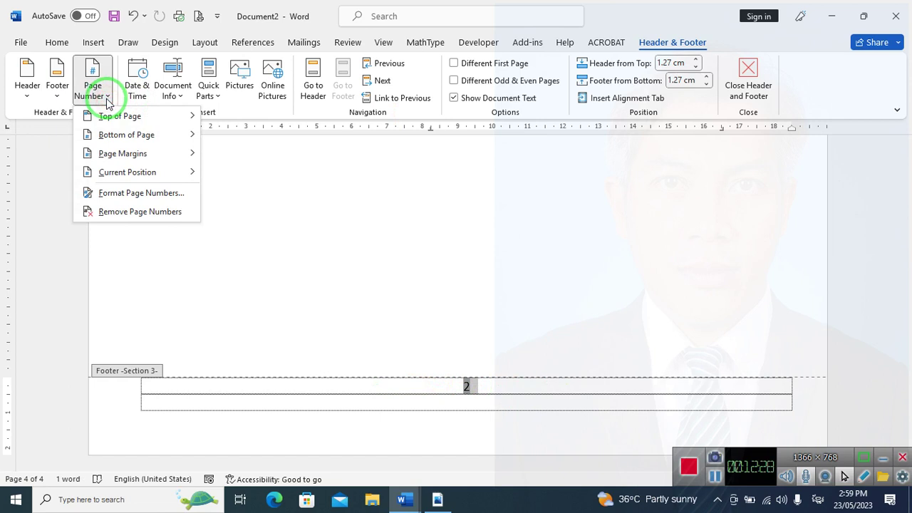
left_click(119, 194)
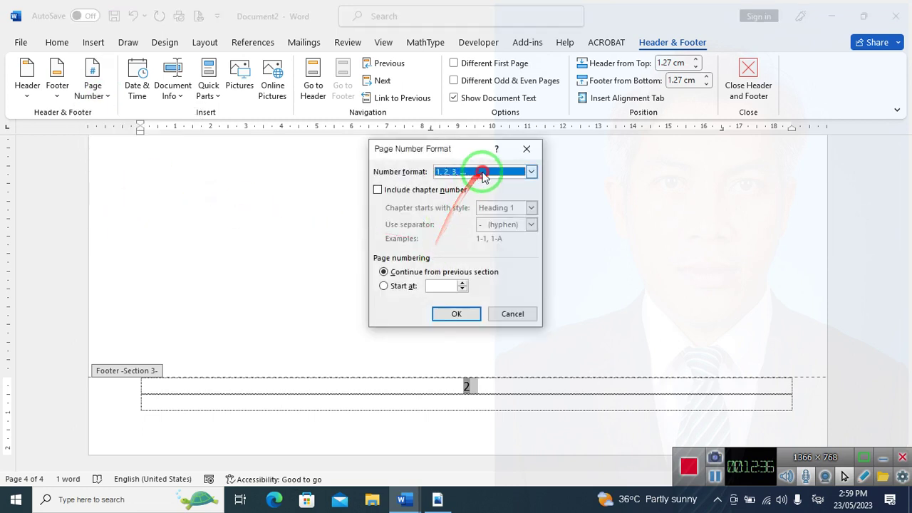
left_click(388, 285)
left_click(452, 316)
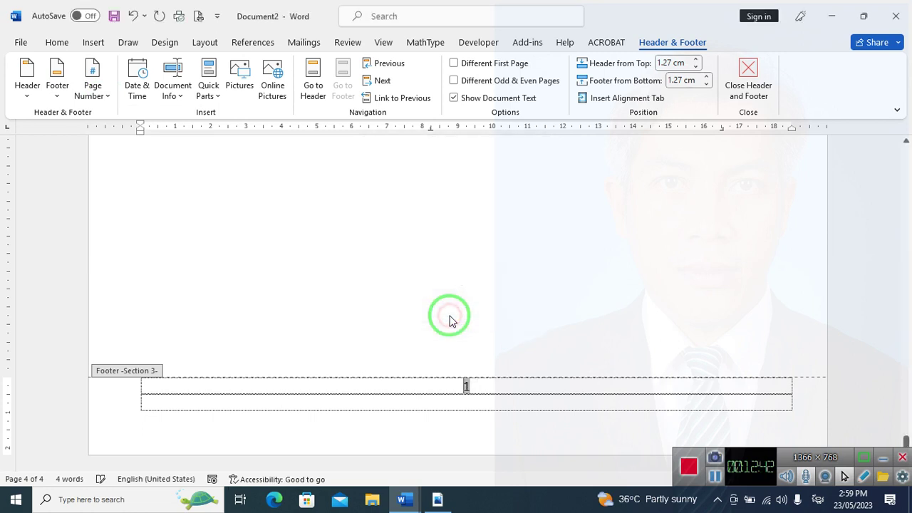
left_click(474, 394)
Change page 4's footer number 1 to Khmer OS Siemreap so it shows as ១.
left_click_drag(474, 389, 425, 385)
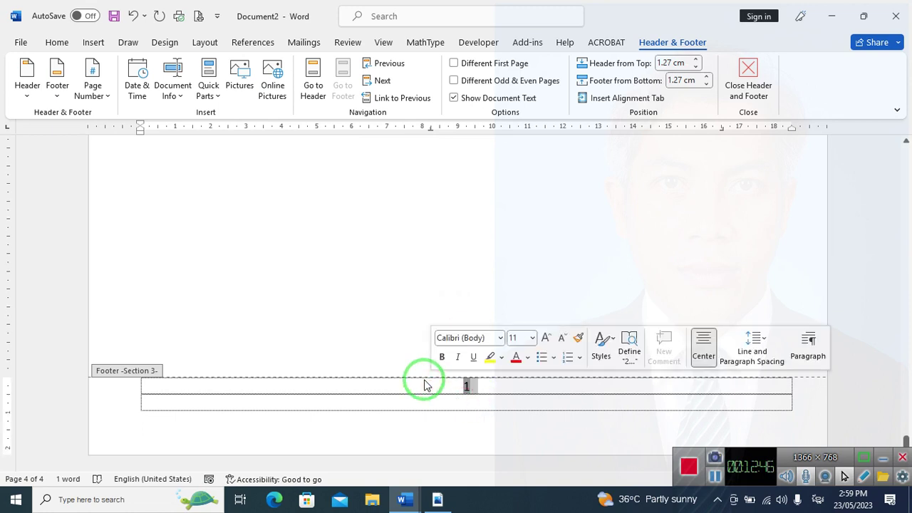
left_click(475, 401)
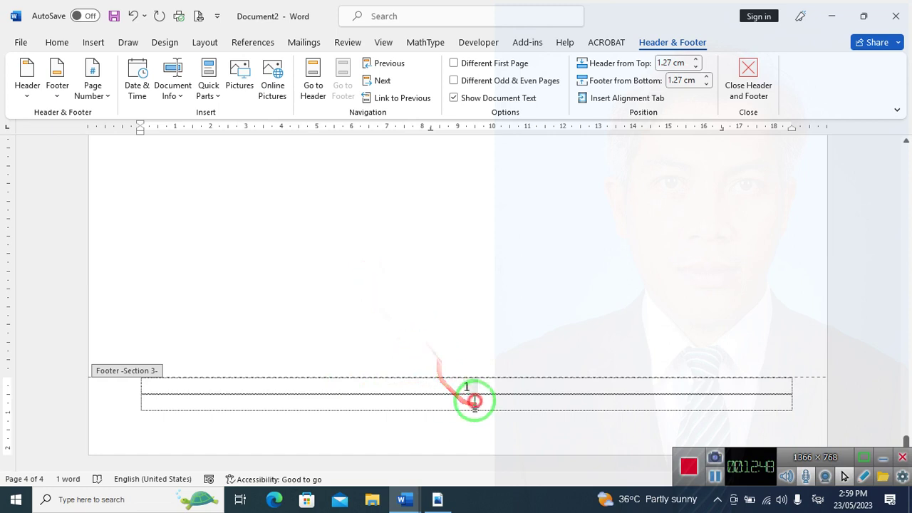
left_click_drag(461, 384, 492, 385)
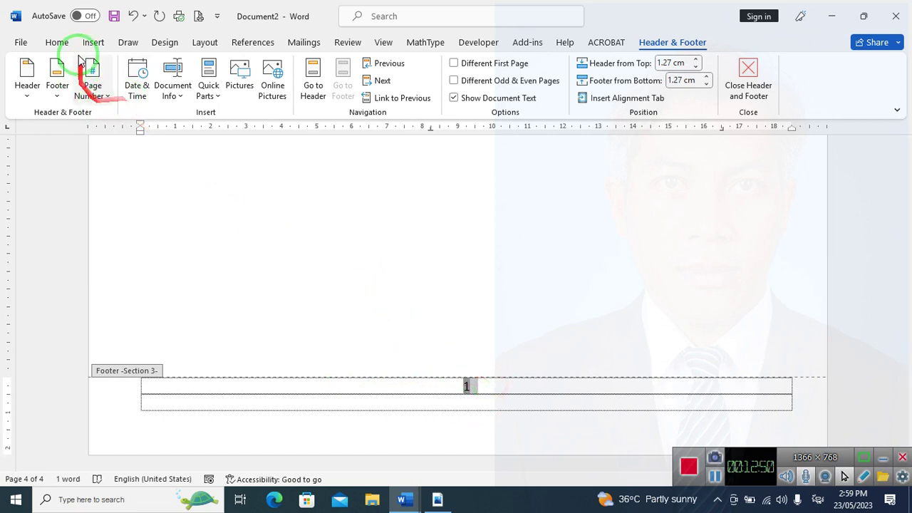
left_click(57, 42)
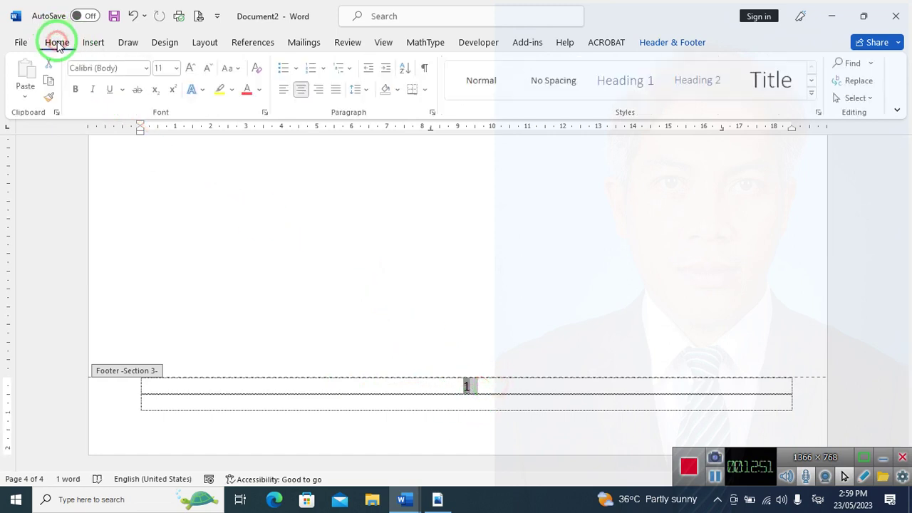
left_click(148, 68)
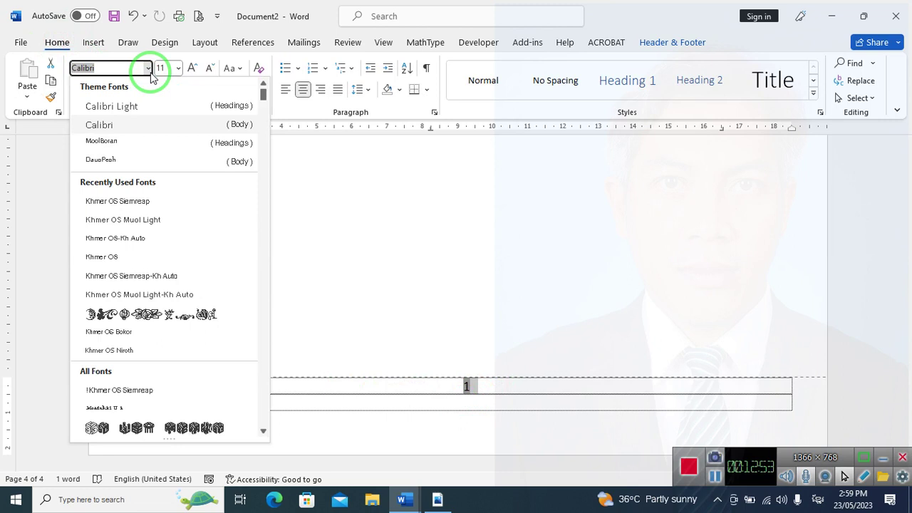
left_click(164, 276)
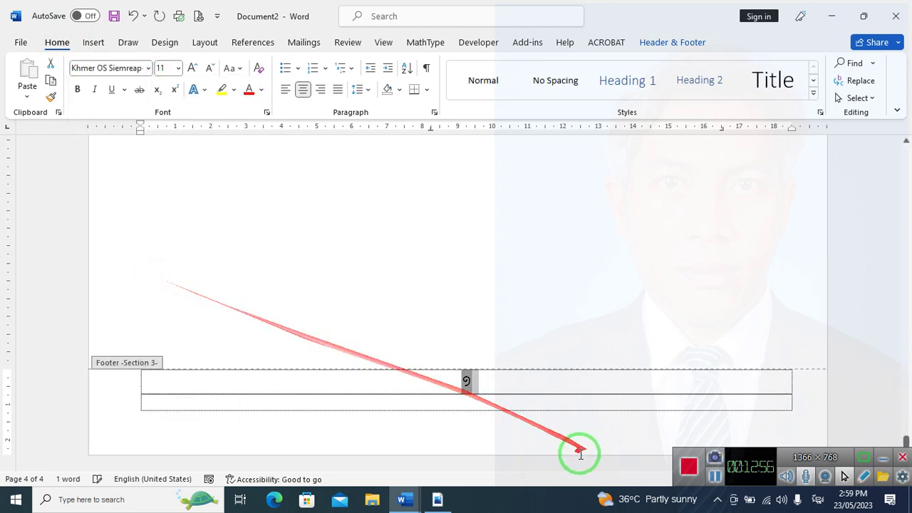
left_click(527, 382)
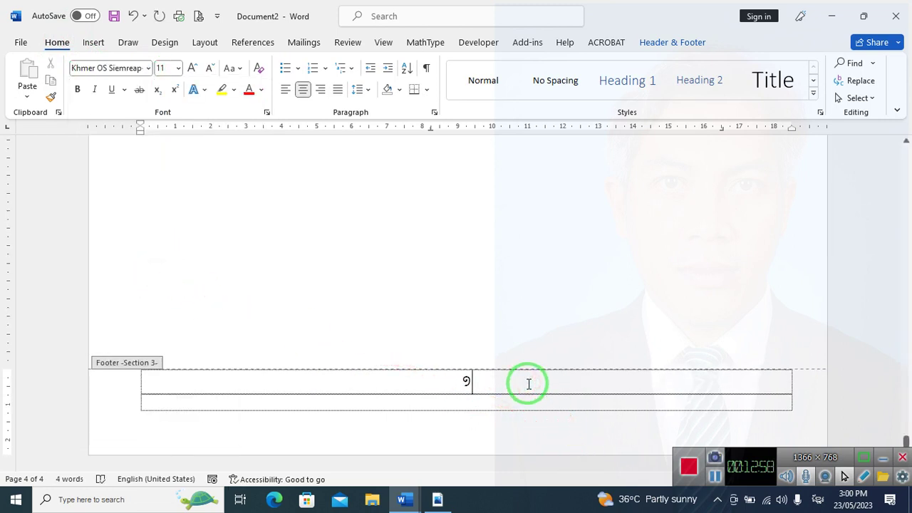
Go back up to page 2 and place the cursor on its footer page number 2.
scroll(528, 384, "up", 3)
scroll(529, 384, "up", 3)
scroll(529, 384, "up", 3)
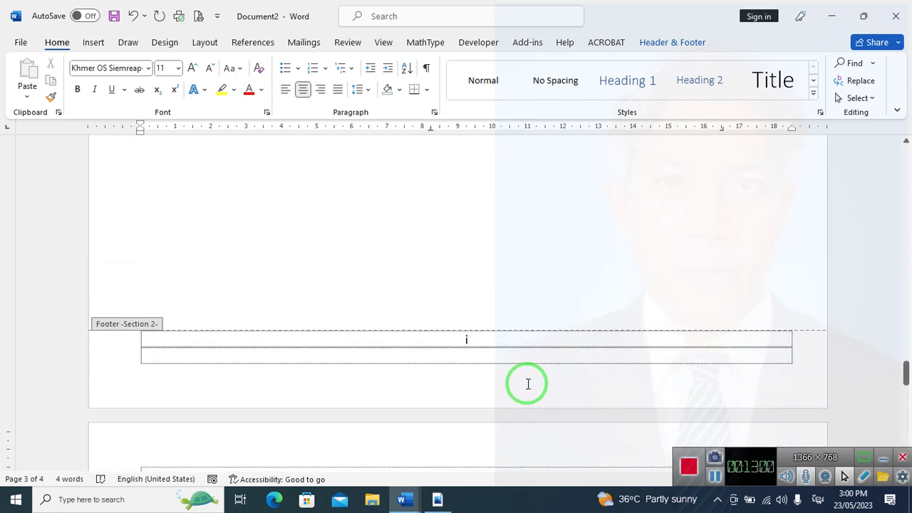
scroll(527, 389, "up", 3)
scroll(528, 385, "up", 3)
scroll(499, 335, "up", 3)
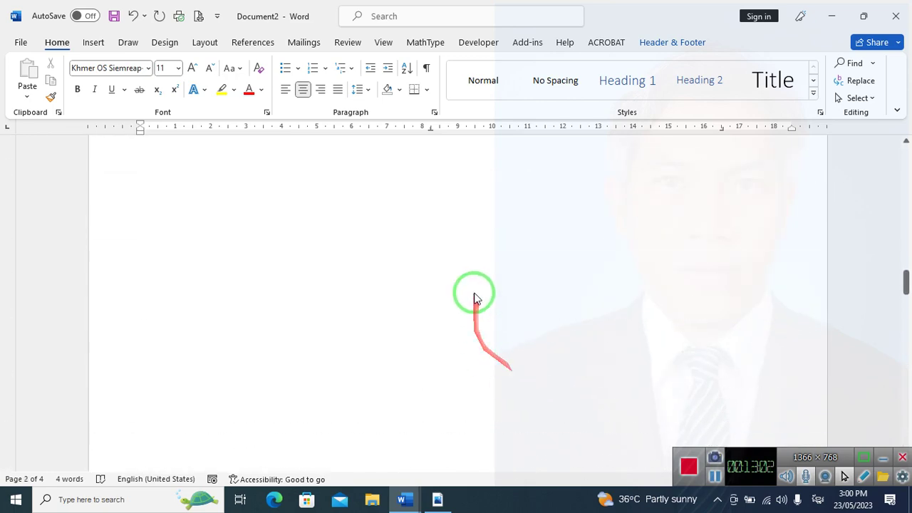
scroll(475, 293, "up", 3)
scroll(475, 293, "down", 2)
scroll(489, 245, "down", 1)
left_click(479, 211)
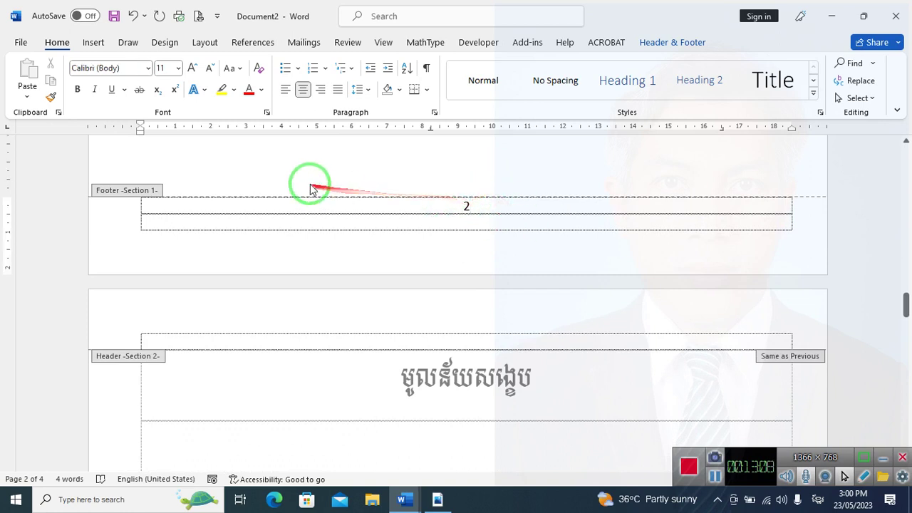
Remove the Section 1 footer with Remove Footer and return to the document body.
right_click(475, 208)
left_click(667, 43)
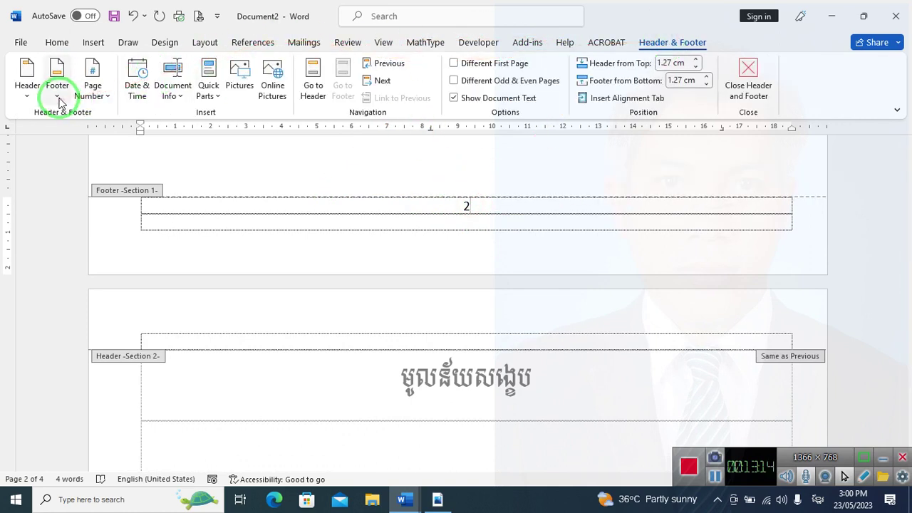
left_click(57, 96)
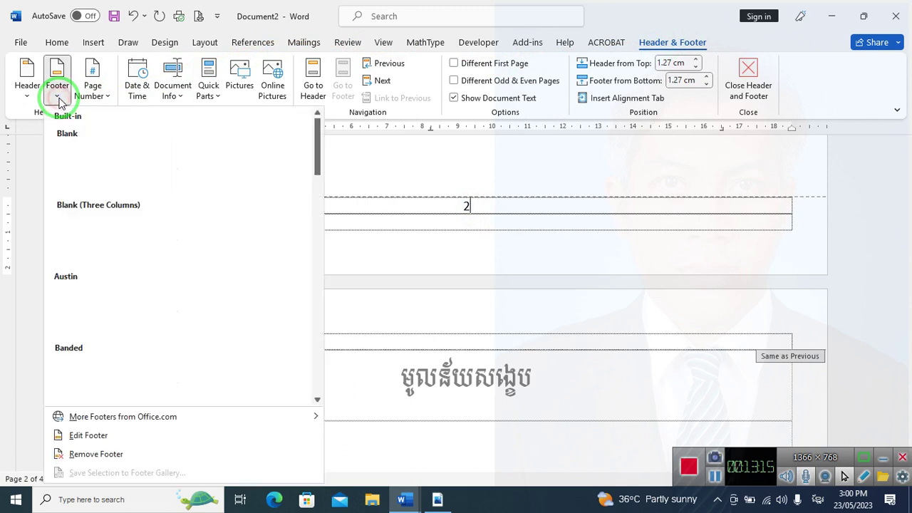
left_click(131, 456)
double_click(394, 193)
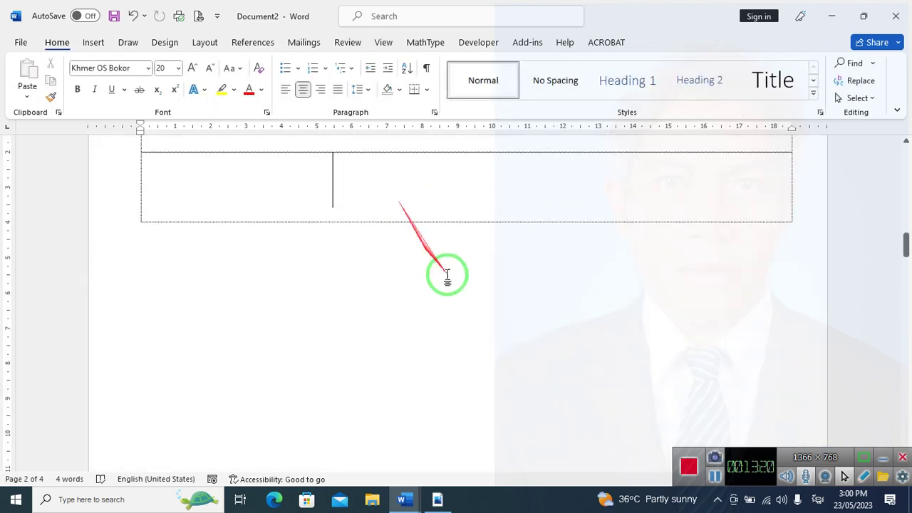
Scroll through the pages to check footers: i under មូលន័យសង្ខេប and ១ on page 4.
scroll(449, 276, "up", 5)
scroll(448, 275, "up", 5)
scroll(447, 284, "down", 3)
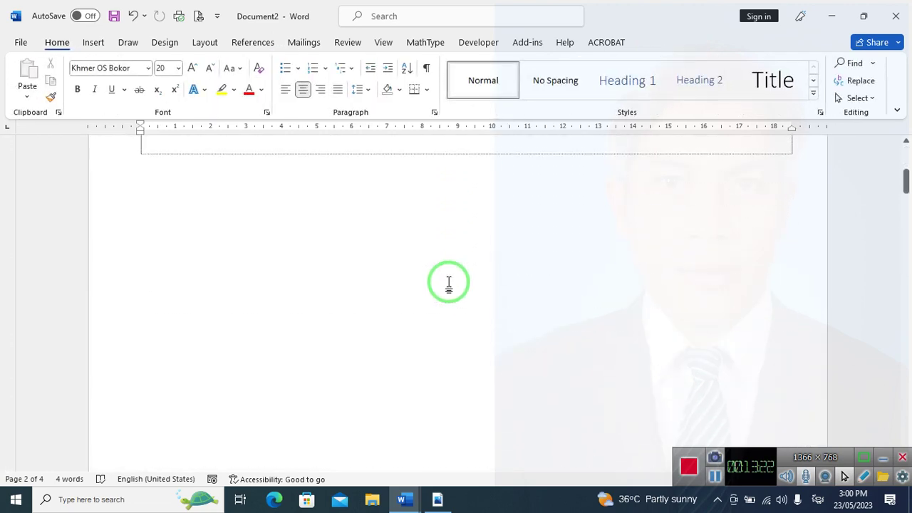
scroll(447, 285, "down", 4)
scroll(450, 288, "down", 5)
scroll(499, 286, "down", 5)
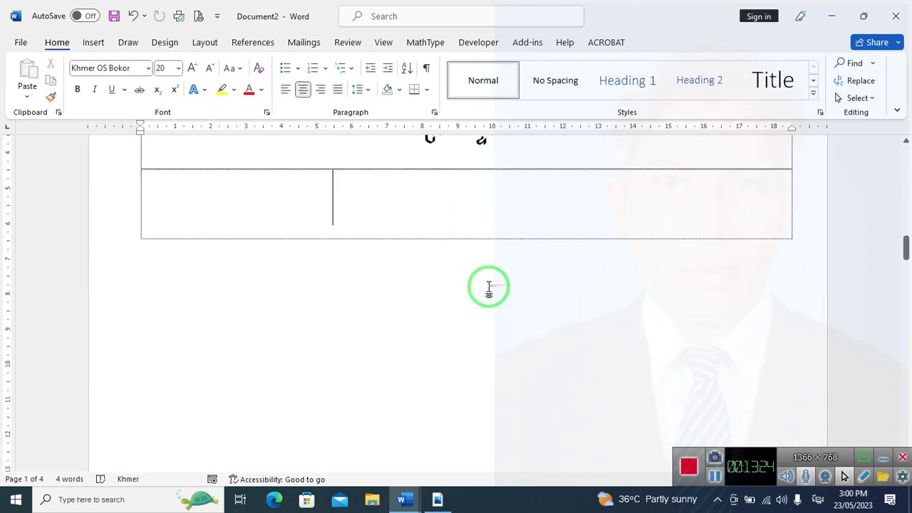
scroll(489, 287, "down", 3)
scroll(489, 287, "down", 5)
scroll(470, 295, "down", 1)
scroll(451, 306, "down", 5)
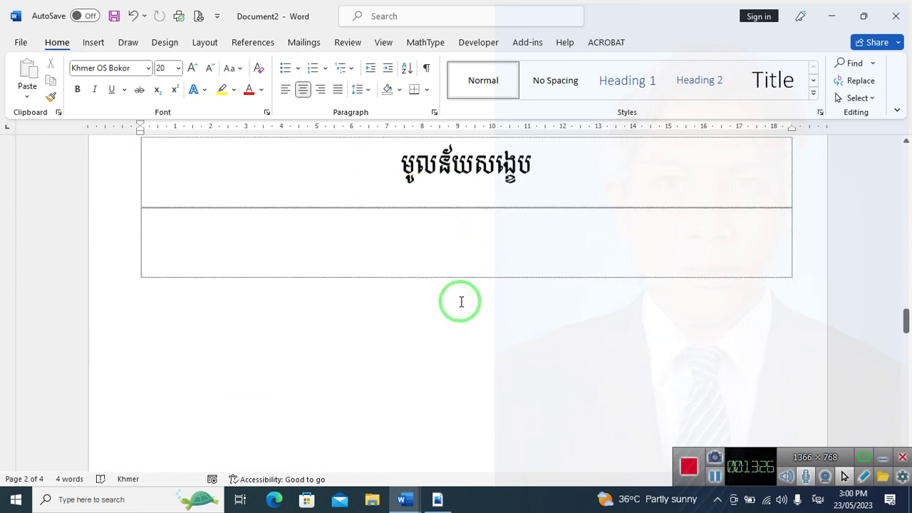
scroll(460, 300, "down", 3)
scroll(464, 300, "down", 5)
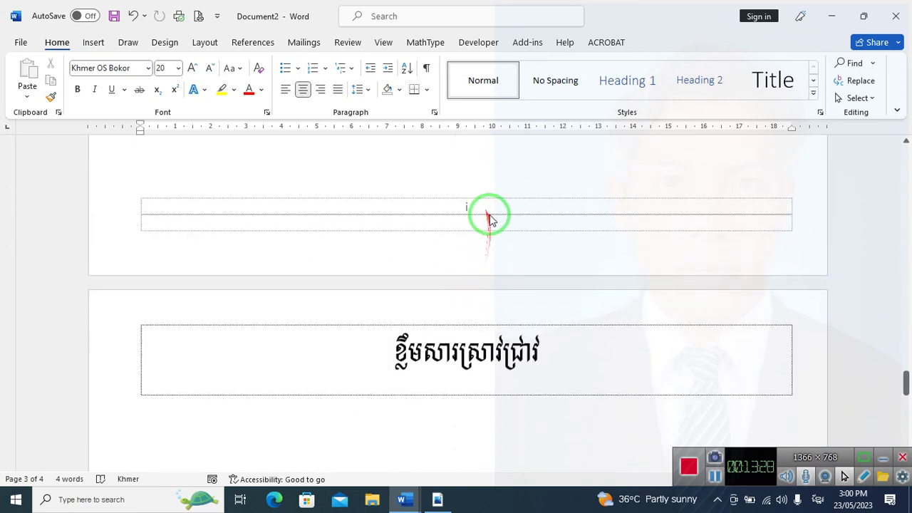
scroll(534, 289, "down", 3)
scroll(534, 305, "down", 5)
scroll(533, 307, "down", 5)
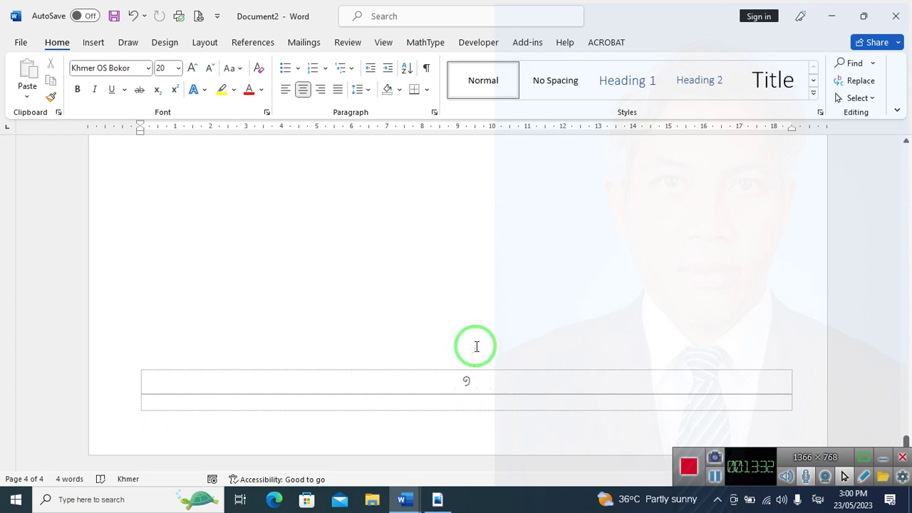
scroll(477, 346, "up", 5)
scroll(476, 344, "up", 5)
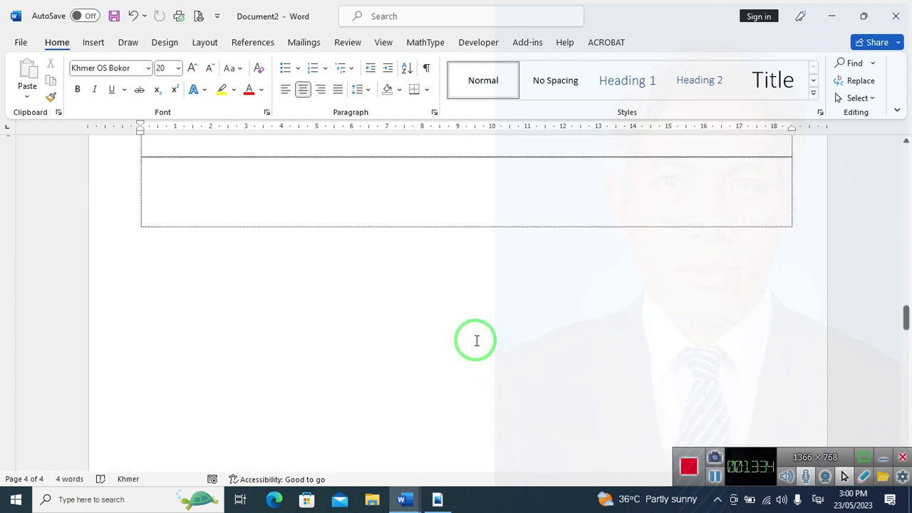
scroll(477, 343, "up", 3)
Place the cursor in the row under មូលន័យសង្ខេប and justify that paragraph.
left_click(516, 378)
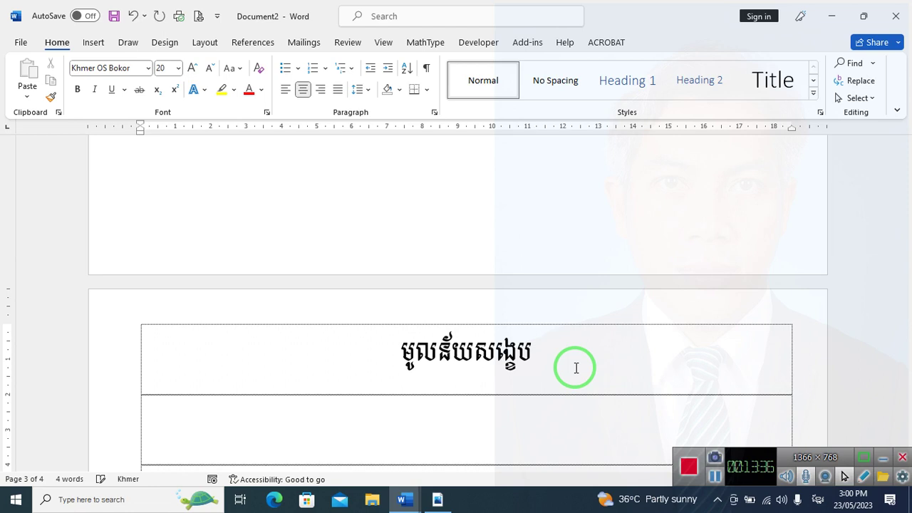
key("alt+shift")
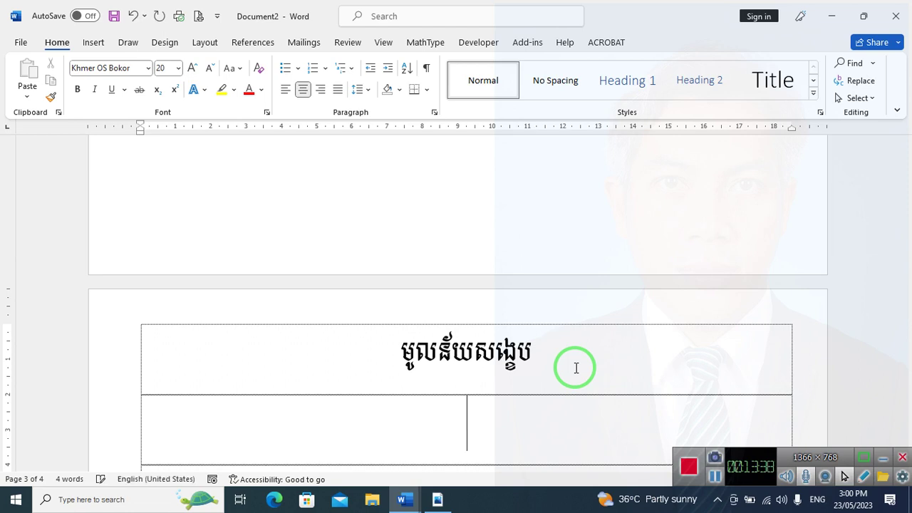
key("ctrl+z")
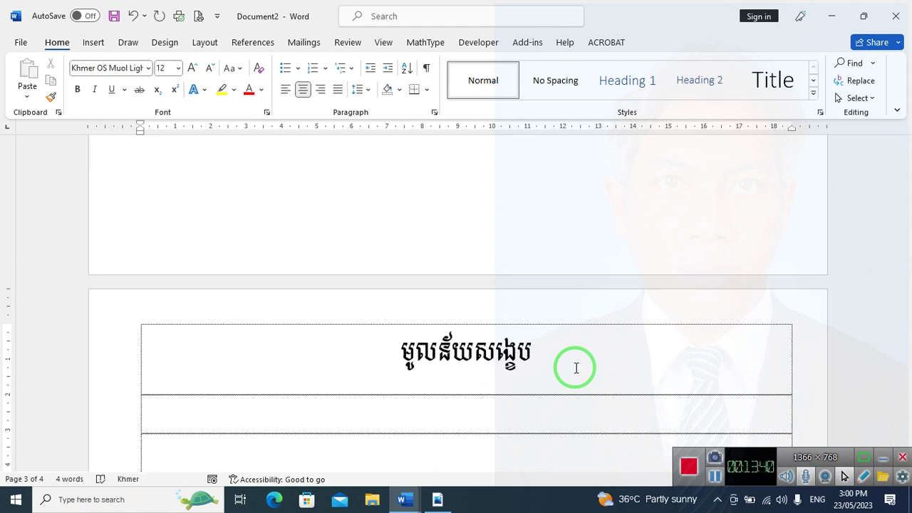
key("ctrl+j")
Type the Khmer paragraph locating the Svay Rieng teacher training college, starting សាលាគរុកោសល្យ.
type("sa")
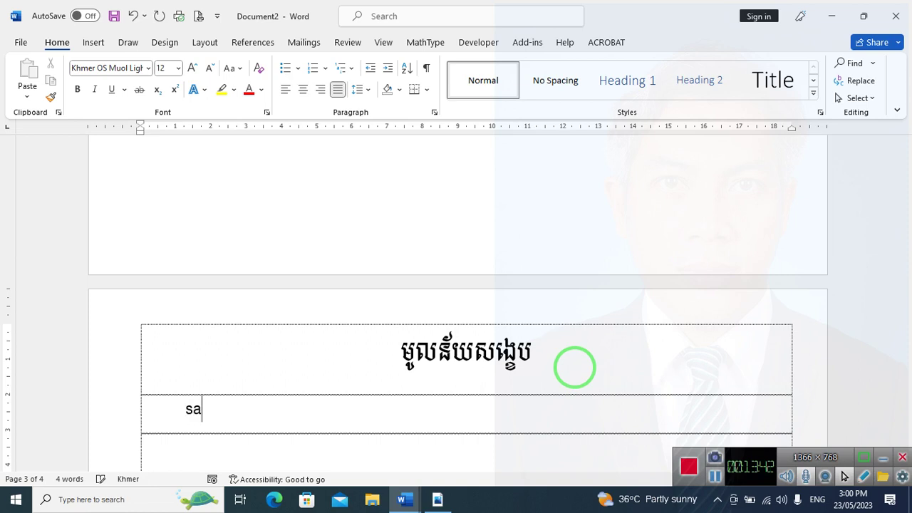
key("BackSpace")
key("BackSpace")
type("សាល")
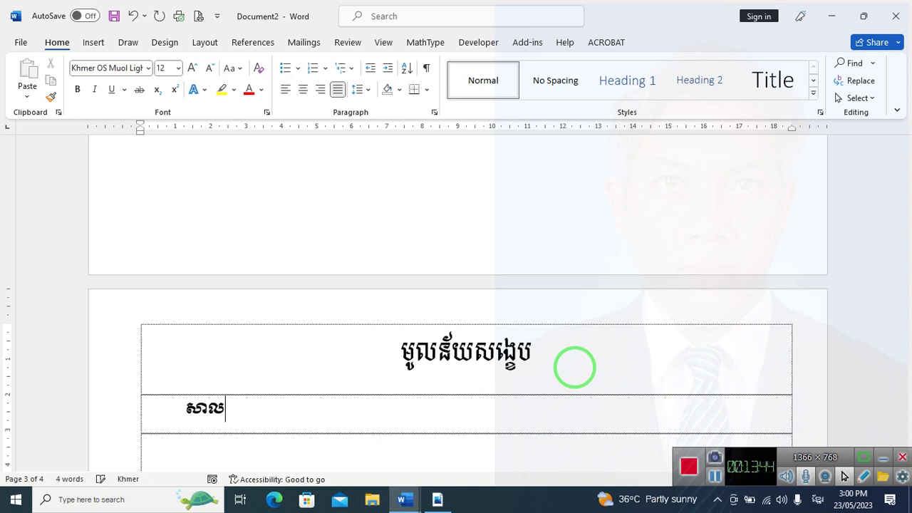
key("BackSpace")
key("BackSpace")
key("BackSpace")
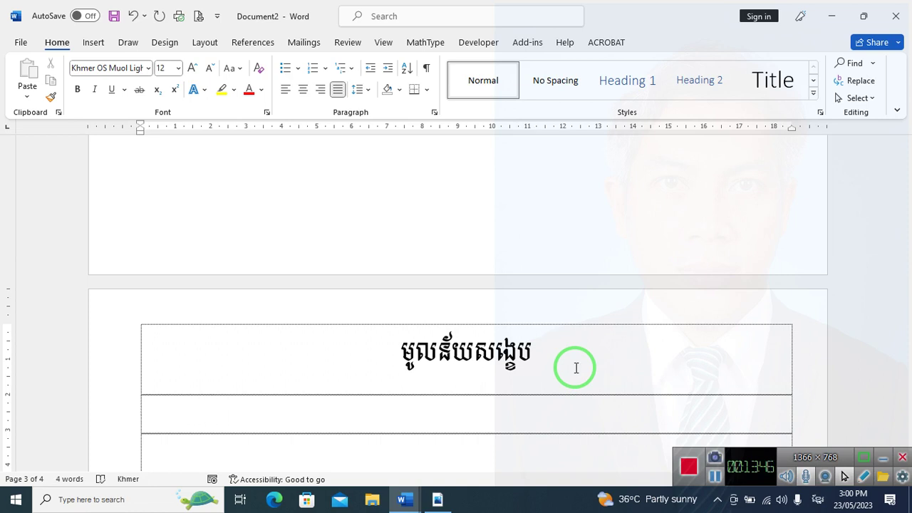
type("ស")
key("BackSpace")
type("សាលា")
key("BackSpace")
key("BackSpace")
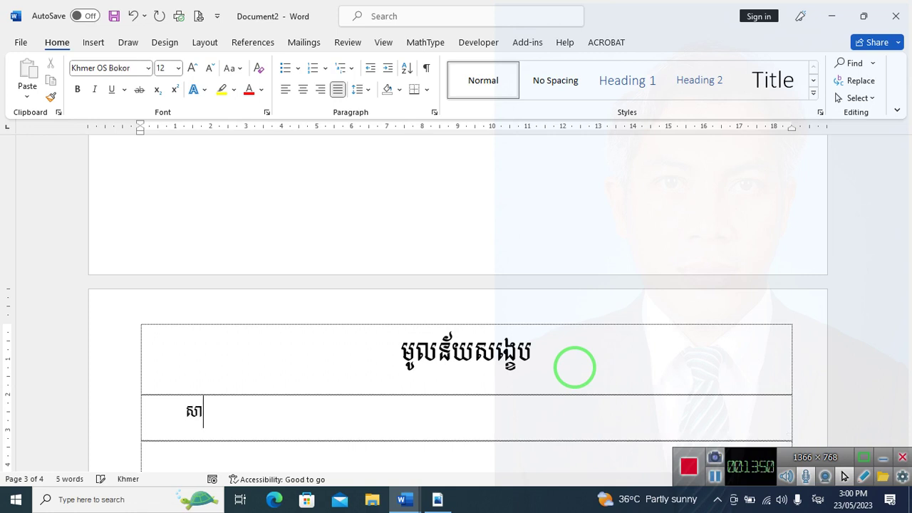
key("BackSpace")
key("BackSpace")
type("សា")
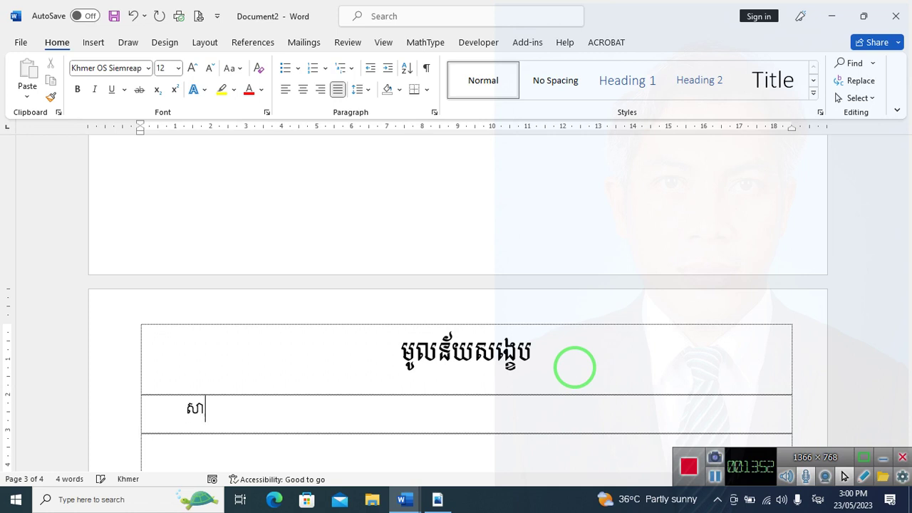
type("លាគរុកិសល្យ")
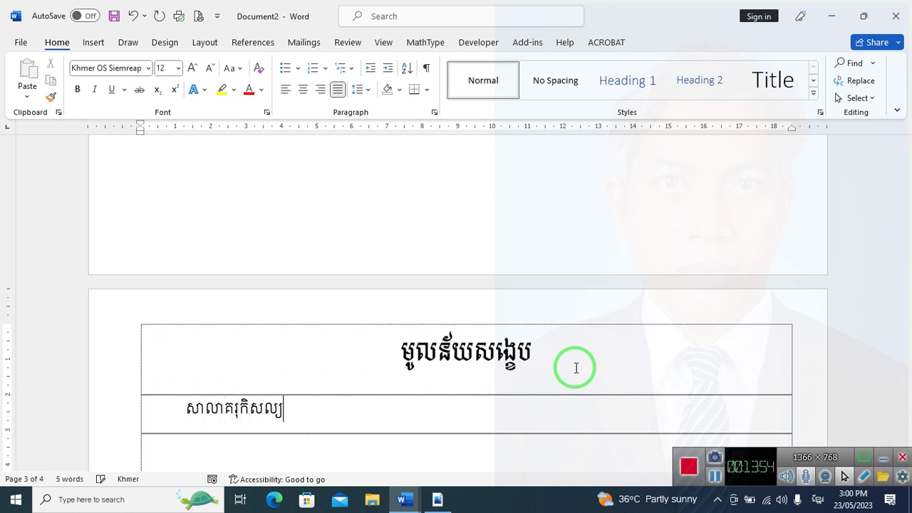
key("BackSpace")
key("BackSpace")
key("BackSpace")
key("BackSpace")
key("BackSpace")
type("ោស")
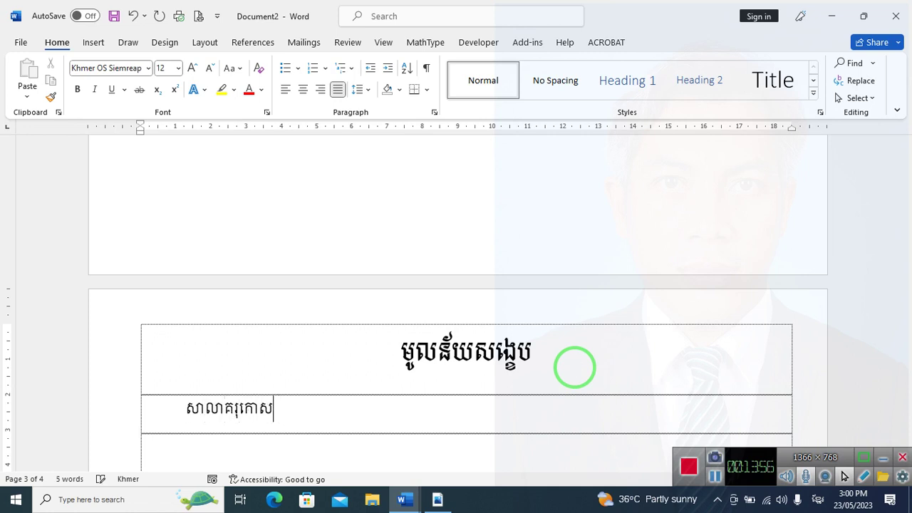
type("ល្យ និងវិក្រឹតការ")
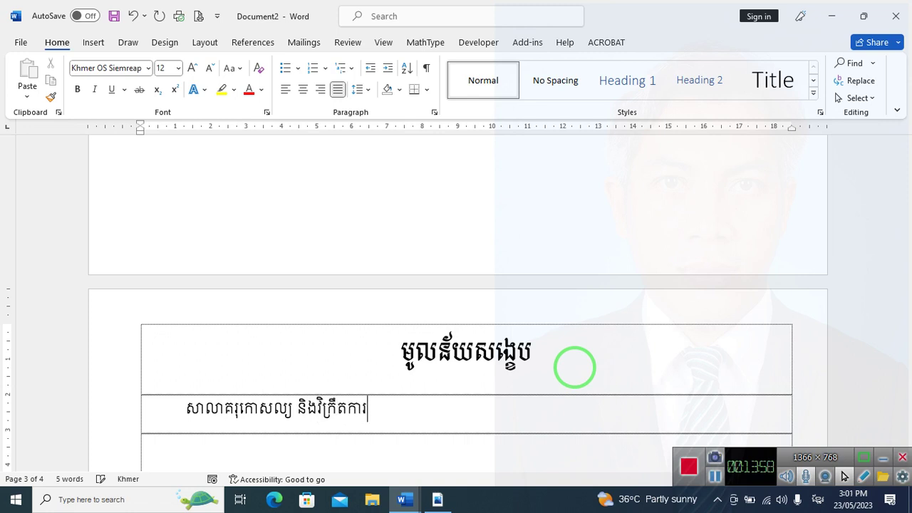
type("ខេត្តស្វាយរៀង ស្ថិត")
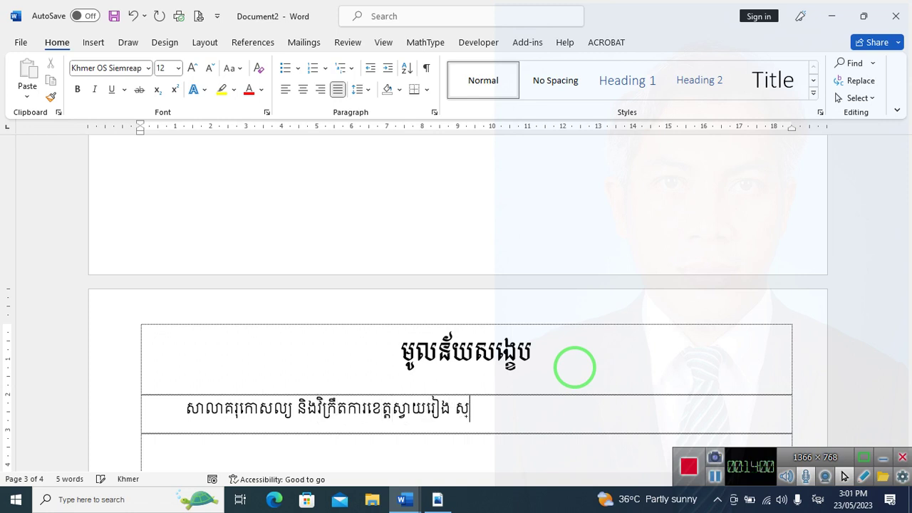
type("នៅភូមិ")
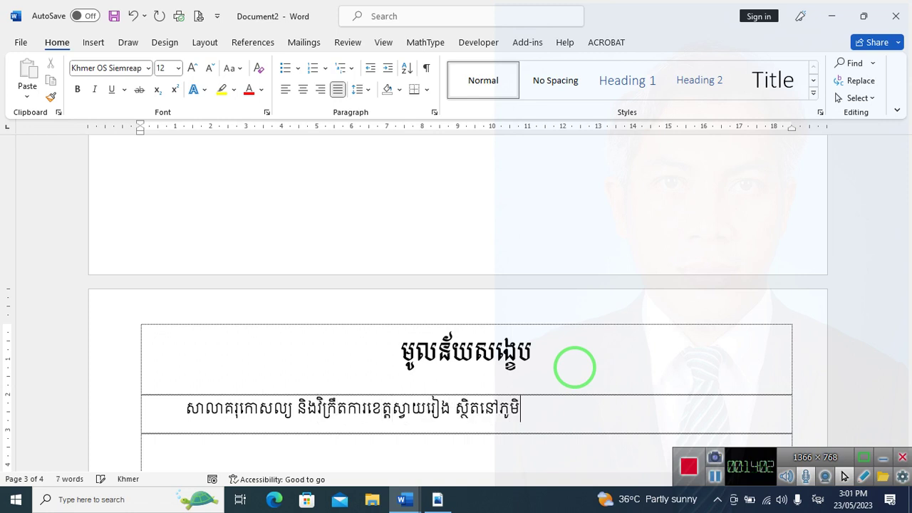
type("ស្រះវង់ សង្កាត់")
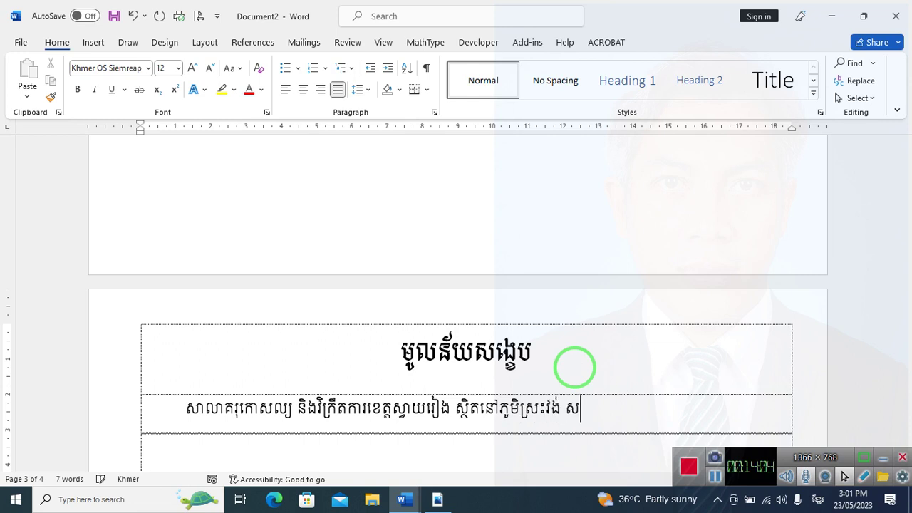
type("ស្វាយ")
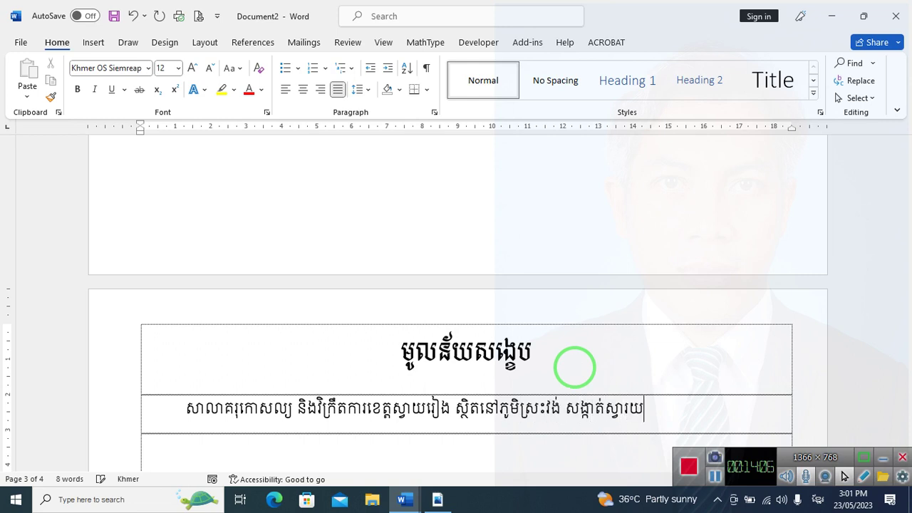
key("BackSpace")
type("យរៀង ក្រុងស")
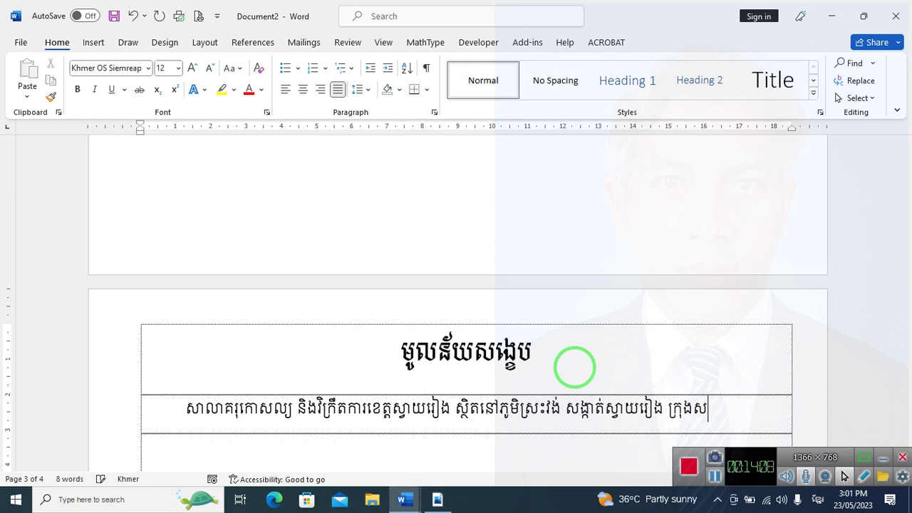
type("្វាយរៀង ខេត្ត")
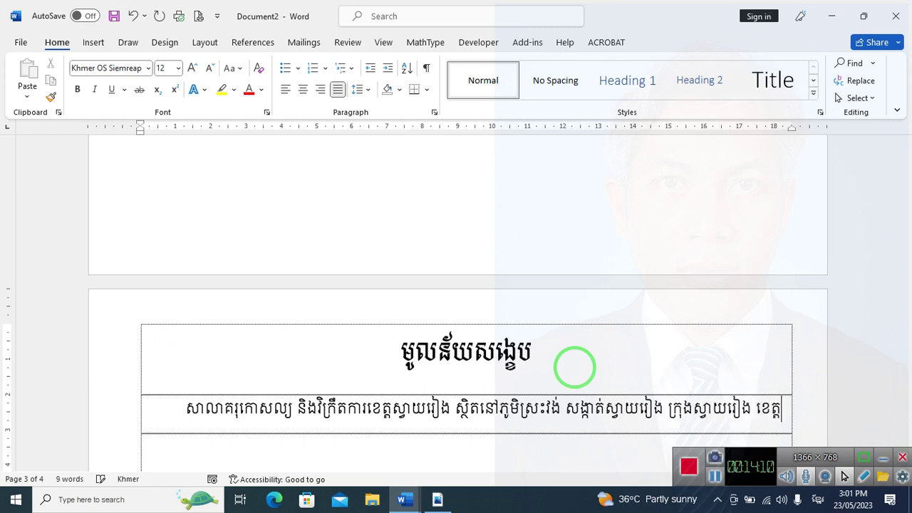
type("ស្វាយរៀង")
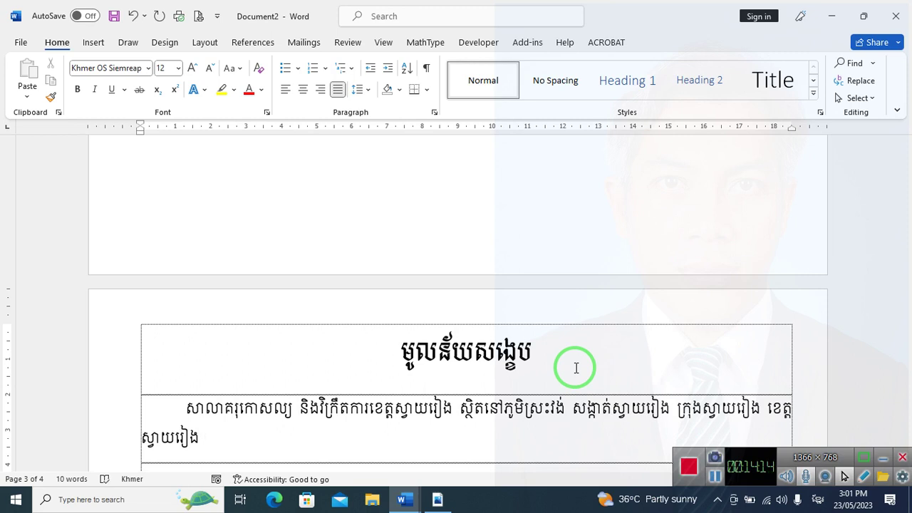
type(" នៅត")
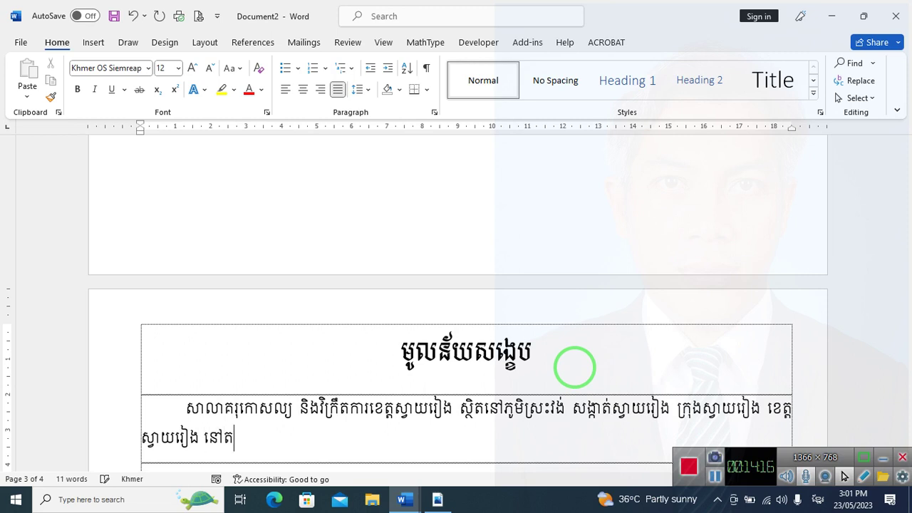
type("ាមបណ្តោយផ្លូវលេខ")
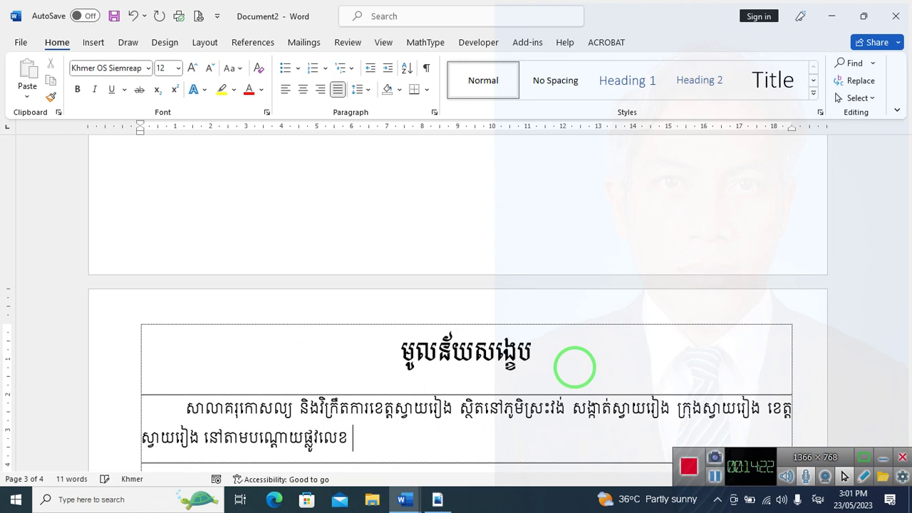
type("៣១៤ ខាង")
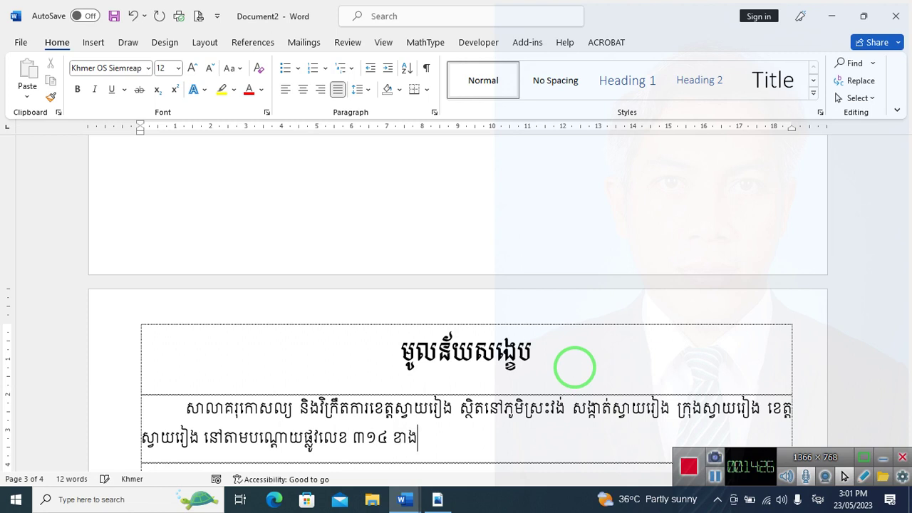
type("ជើ")
type("ជាត")
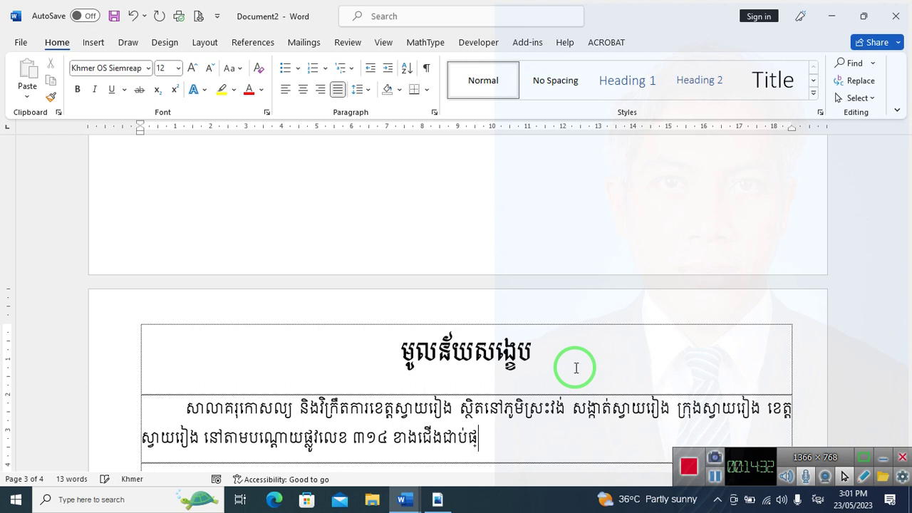
type("ជាតិលេខ១")
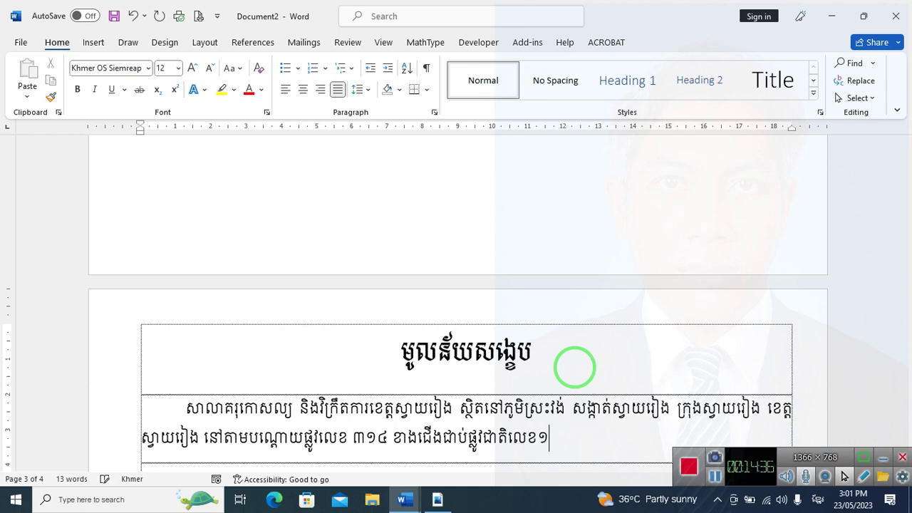
key("ctrl+z")
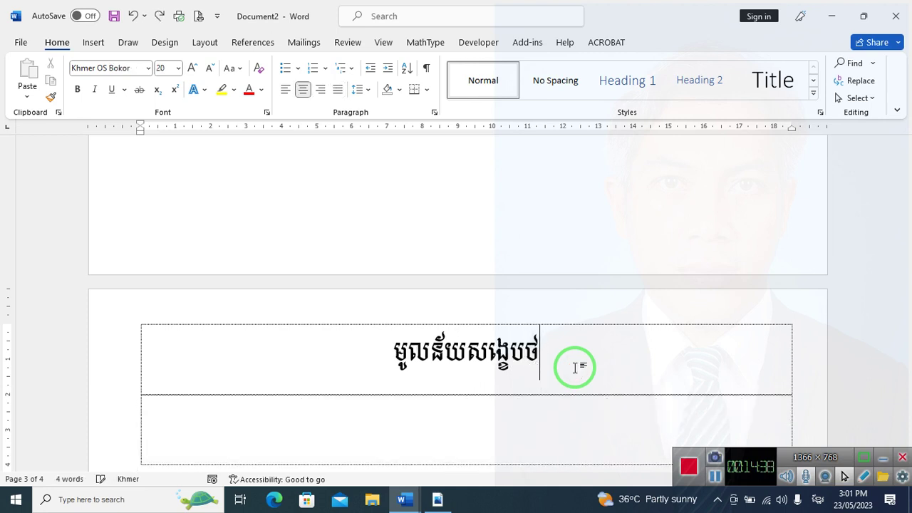
key("ctrl+y")
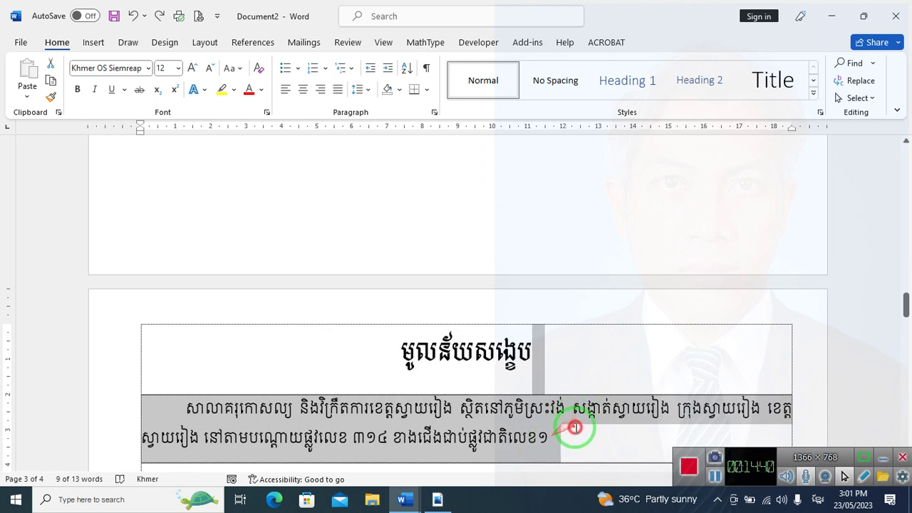
End the Khmer paragraph with ។ and select the whole paragraph for copying.
left_click(574, 427)
type("។")
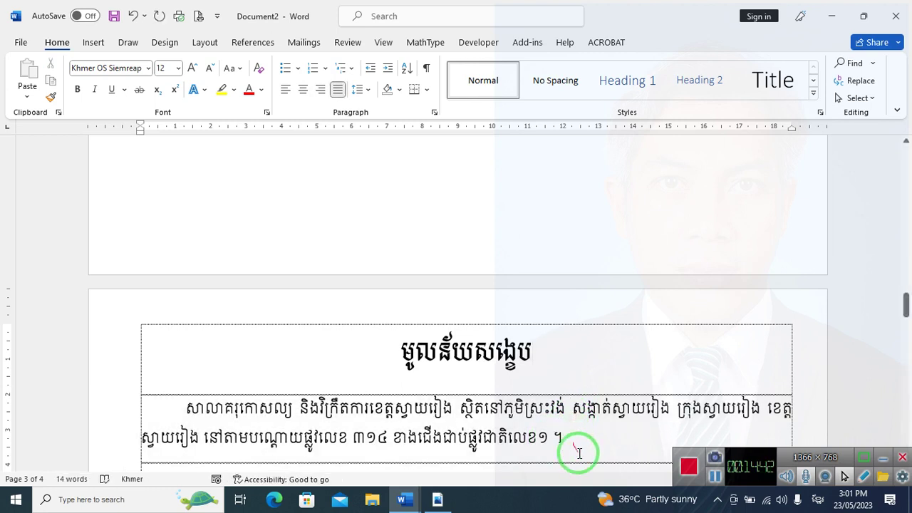
left_click_drag(576, 439, 184, 408)
key("ctrl+c")
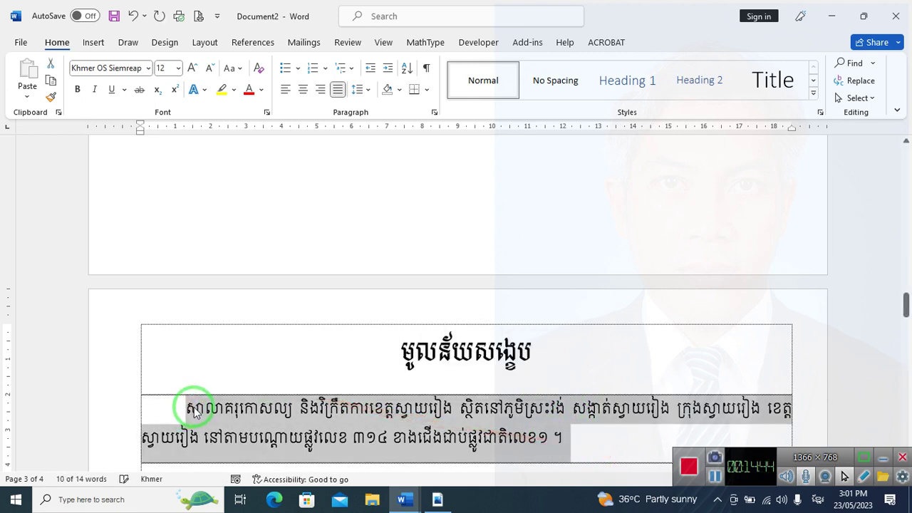
Paste repeated copies of the paragraph below it, bringing the document to 134 words.
left_click(609, 447)
key("Return")
key("ctrl+v")
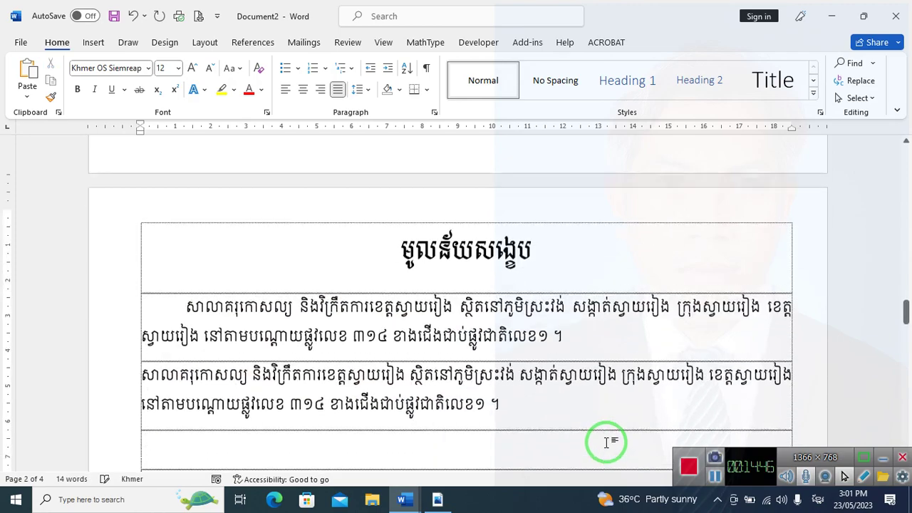
key("ctrl+v")
key("ctrl+v")
key("ctrl+v")
key("ctrl+v")
key("ctrl+v")
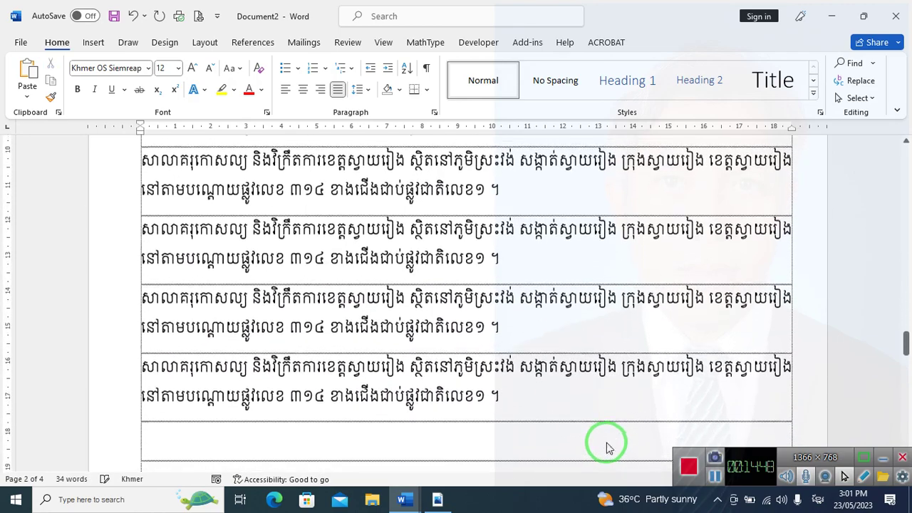
key("ctrl+v")
key("ctrl+v")
key("ctrl+v")
key("ctrl+v")
key("ctrl+v")
key("ctrl+v")
key("ctrl+v")
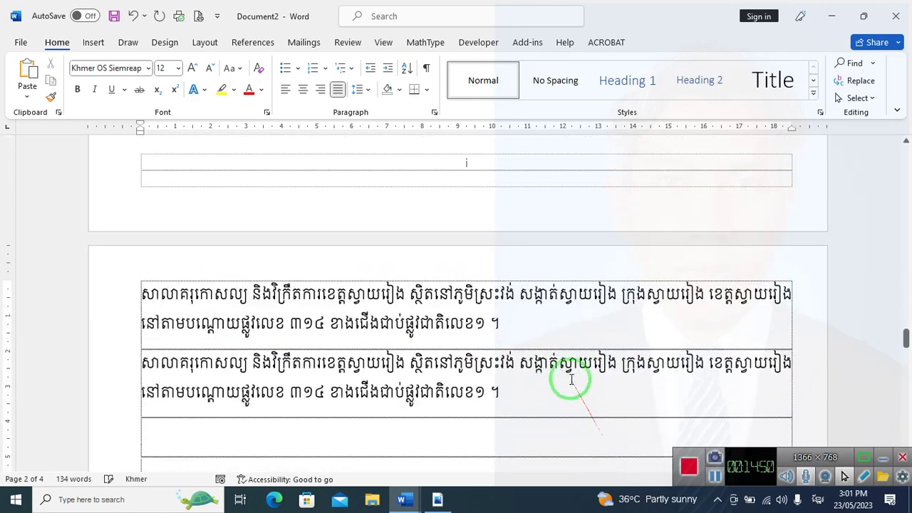
key("ctrl+v")
key("ctrl+v")
Move past the pages footered i and ii to the next page's empty title cell.
scroll(525, 295, "up", 3)
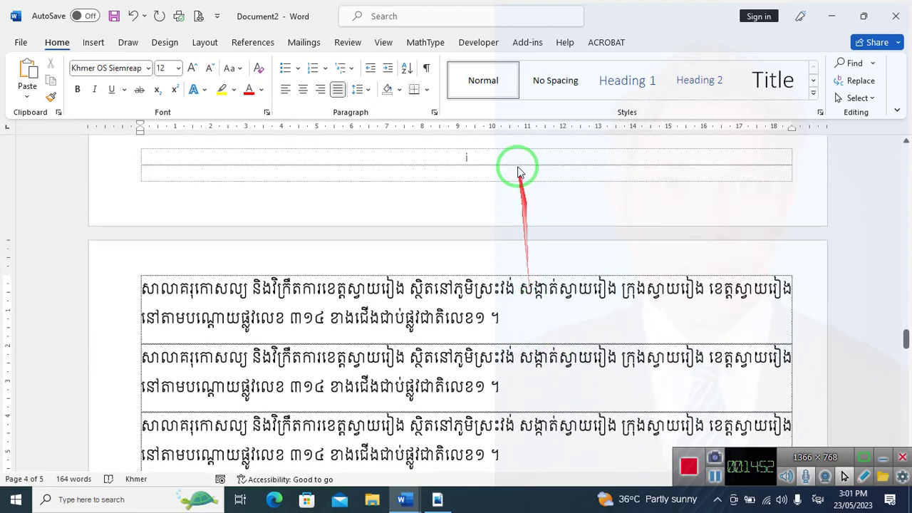
scroll(468, 162, "up", 3)
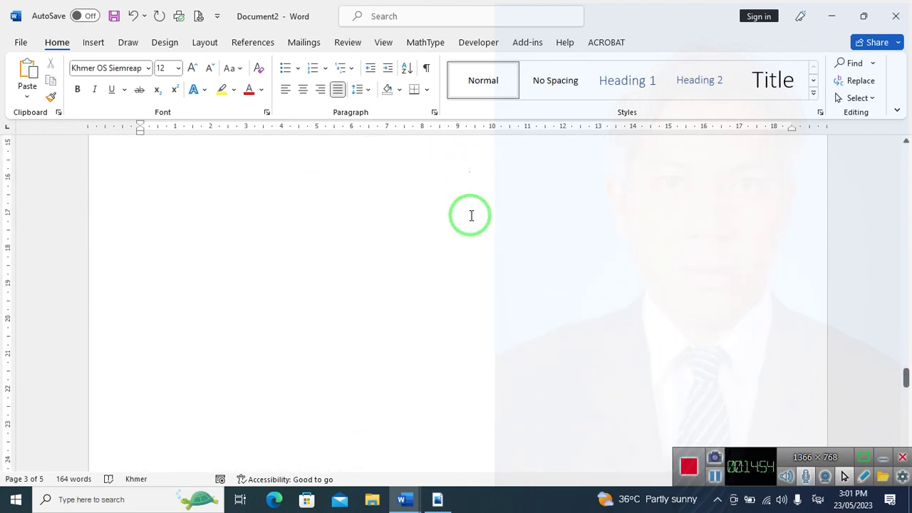
left_click(469, 390)
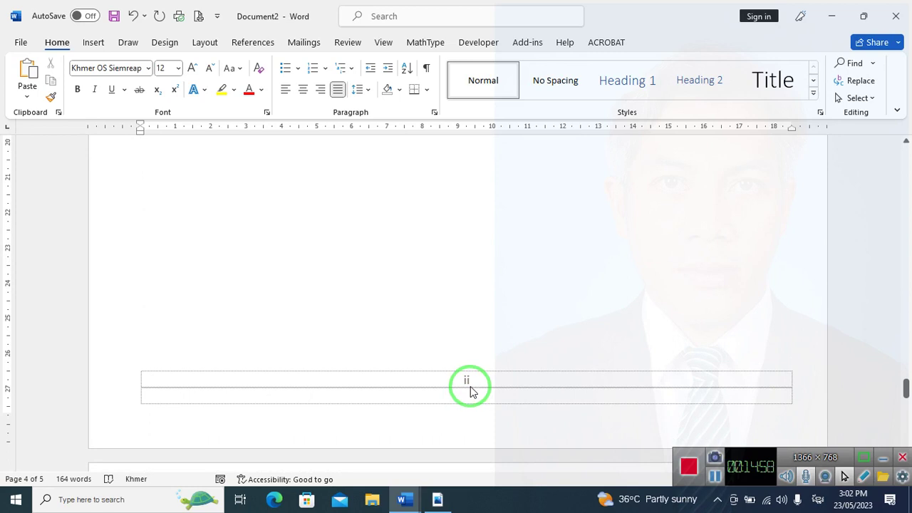
scroll(482, 299, "down", 3)
scroll(484, 298, "down", 1)
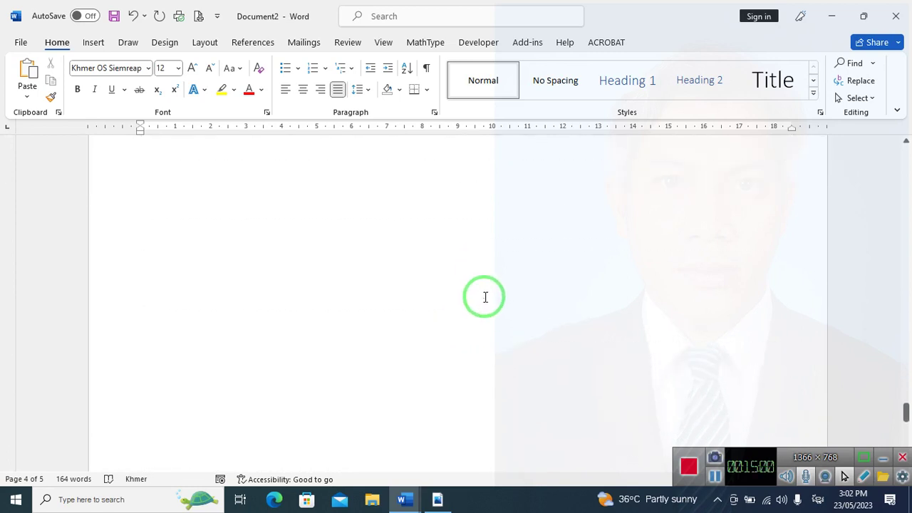
scroll(499, 236, "up", 3)
scroll(556, 200, "up", 2)
Paste the title ខ្លឹមសារស្រាវជ្រាវ into the cell and fill new rows with pasted paragraph copies.
left_click(520, 218)
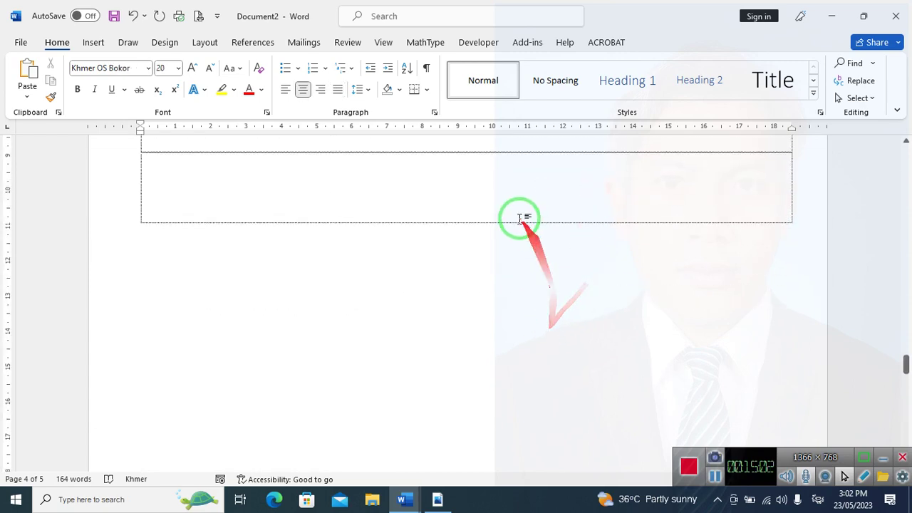
key("ctrl+v")
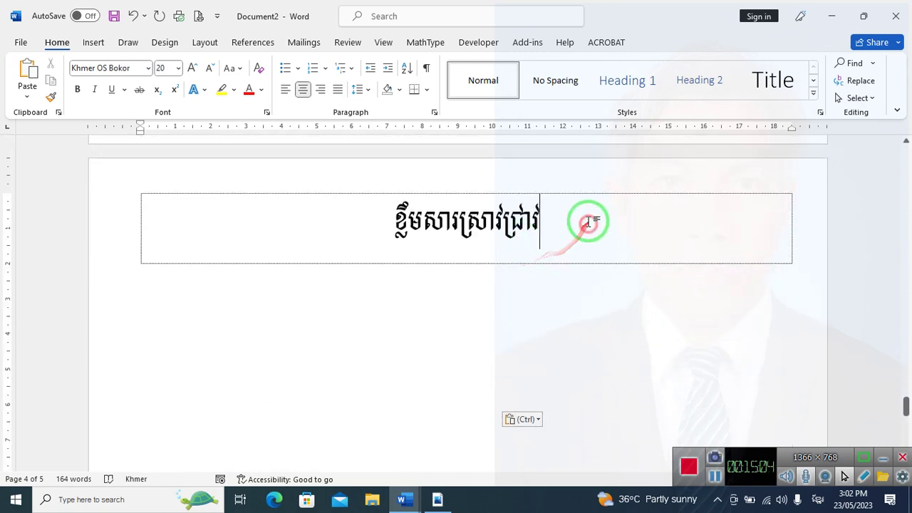
key("Tab")
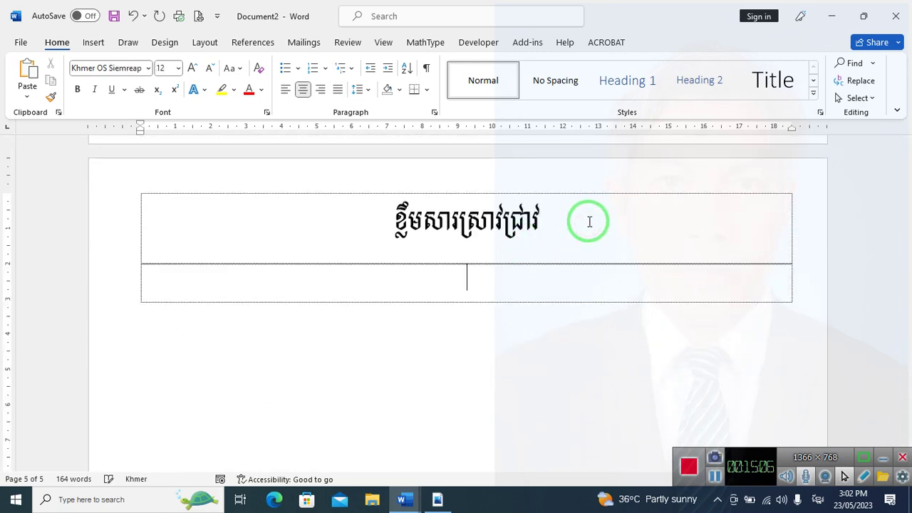
key("ctrl+v")
key("ctrl+v")
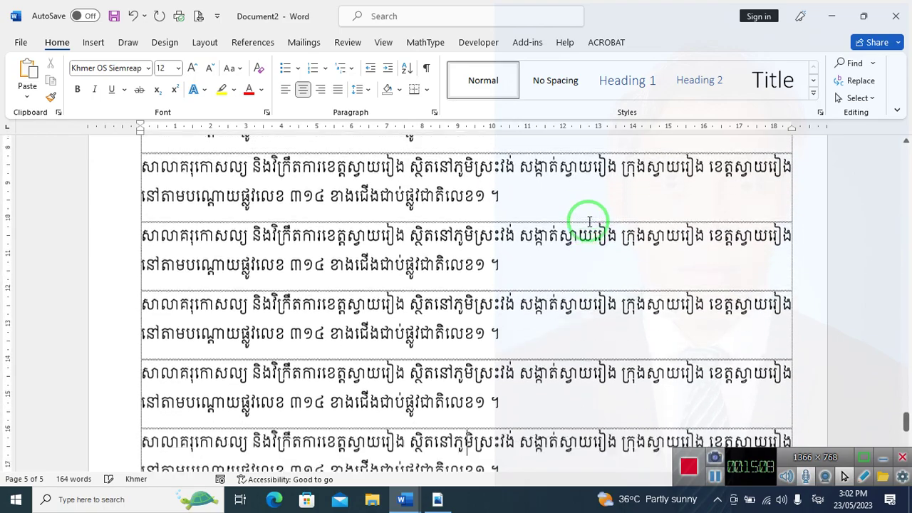
key("ctrl+v")
key("Tab")
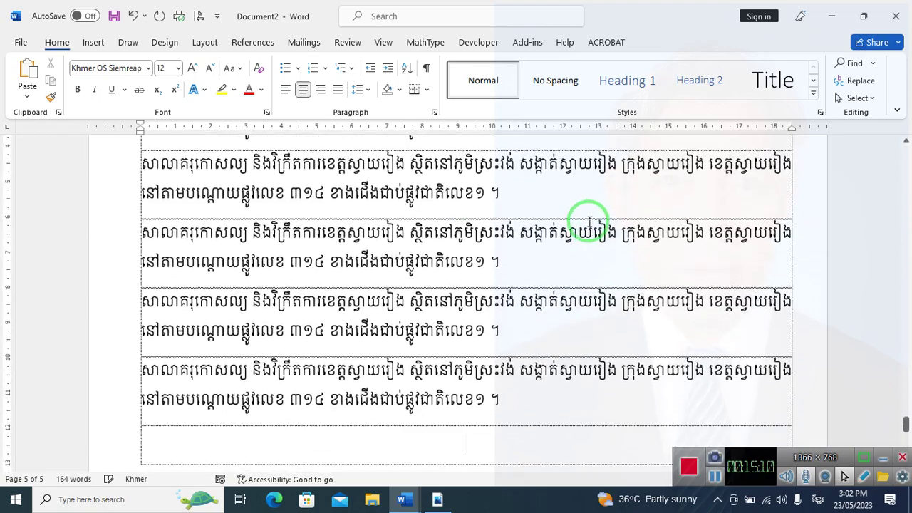
key("ctrl+v")
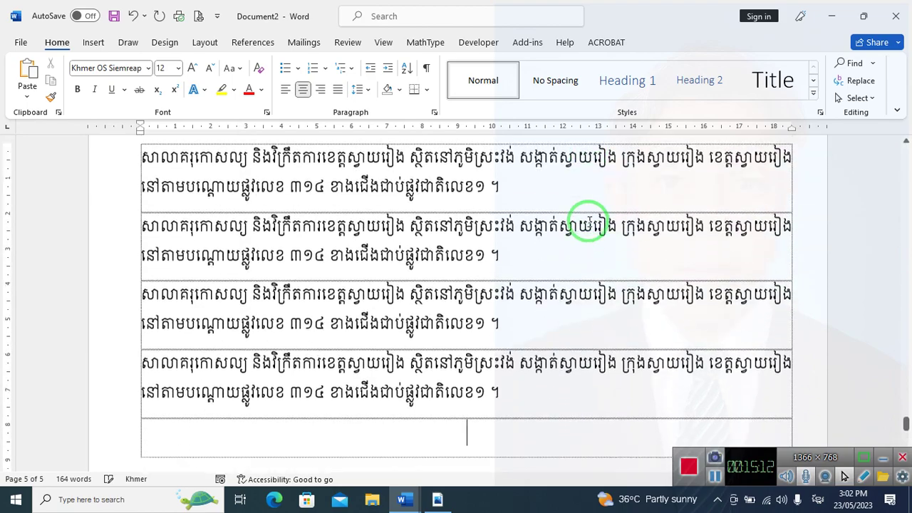
Scroll through the table pages to check their Khmer-numeral footers ២ and ៣.
scroll(562, 206, "down", 3)
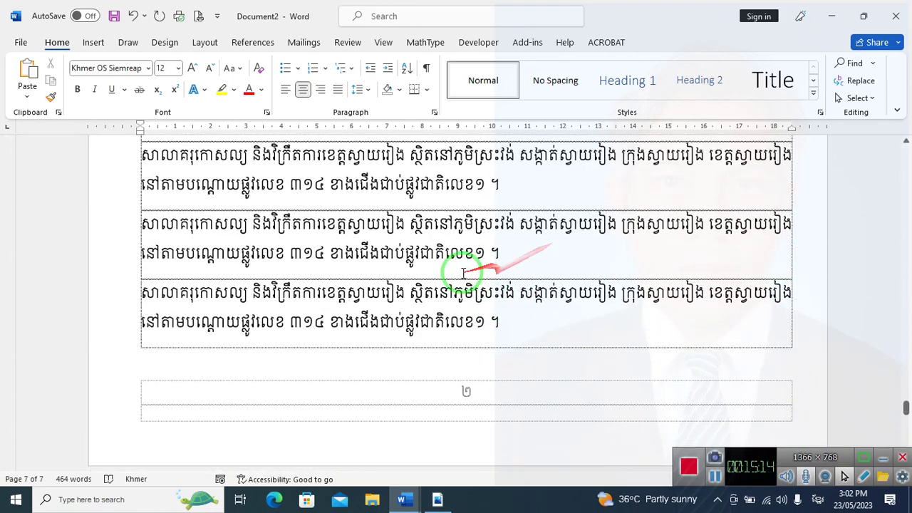
scroll(470, 349, "down", 10)
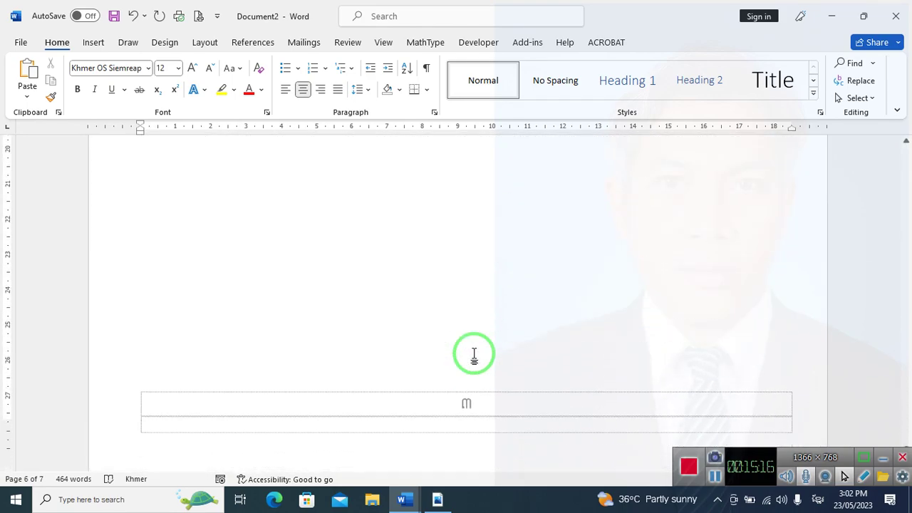
scroll(574, 319, "up", 1)
scroll(548, 289, "up", 5)
scroll(548, 290, "up", 5)
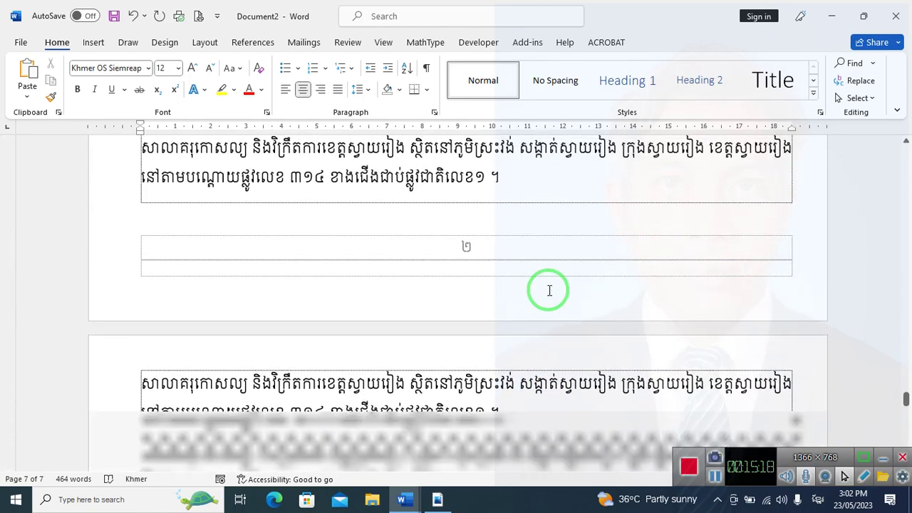
scroll(549, 280, "up", 5)
scroll(550, 280, "down", 3)
scroll(550, 277, "up", 3)
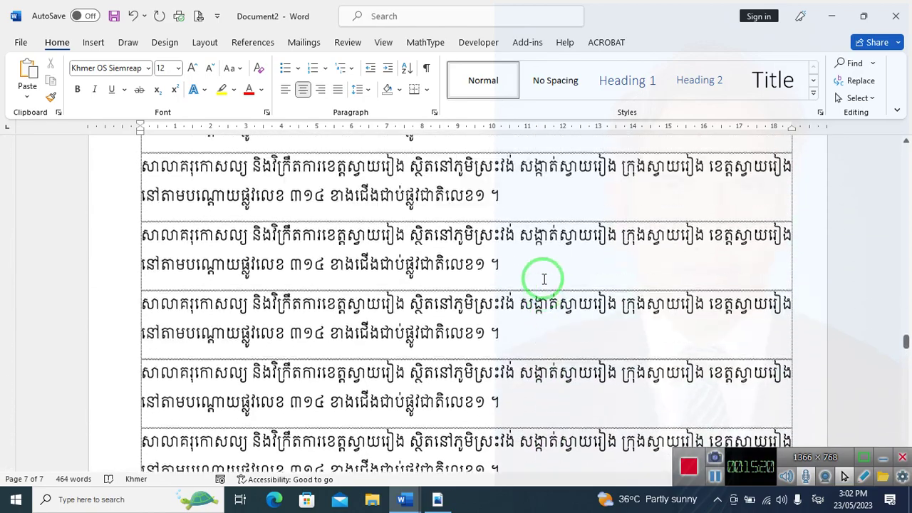
scroll(550, 245, "up", 5)
scroll(550, 239, "up", 1)
scroll(551, 236, "up", 3)
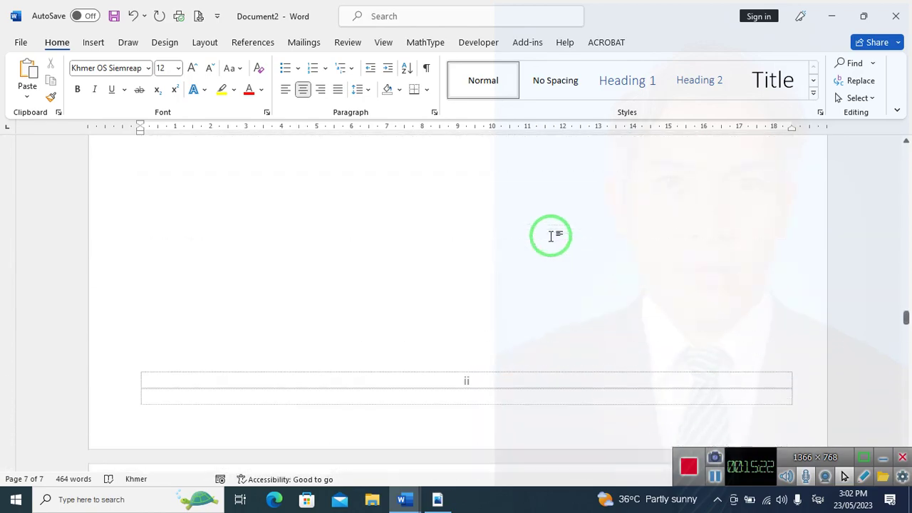
scroll(551, 235, "up", 4)
scroll(550, 234, "down", 5)
scroll(551, 235, "down", 3)
scroll(552, 235, "up", 3)
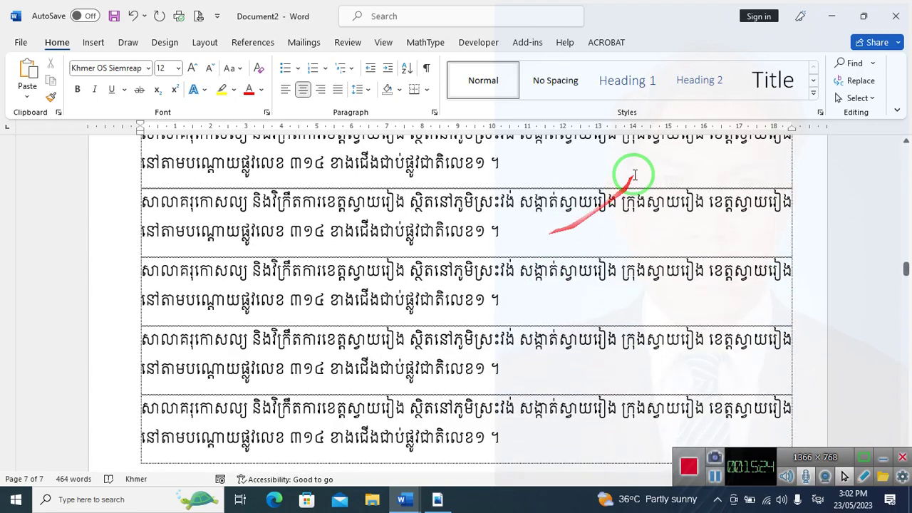